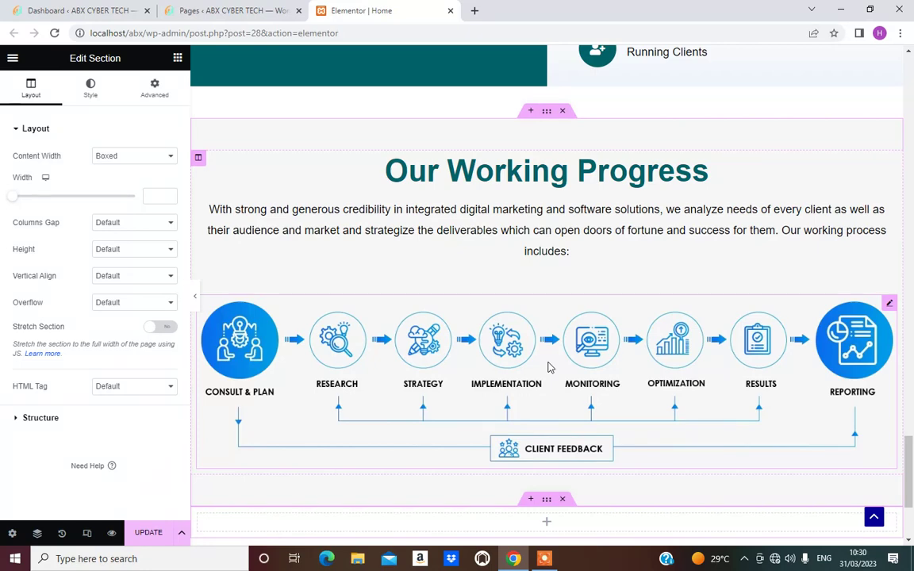
# Step: Search the widgets for "post" and add a Posts widget to the empty section below the working-process graphic
pyautogui.scroll(-3, 548, 368)
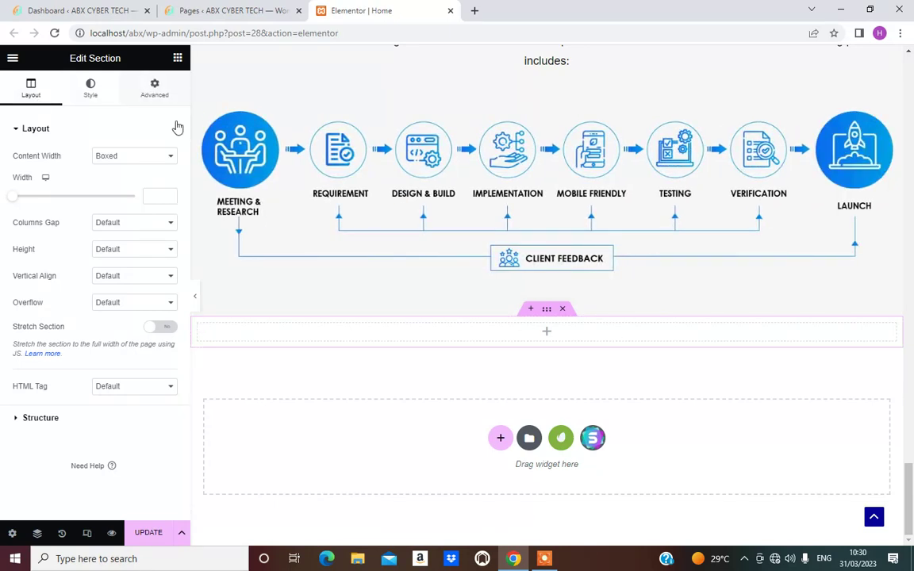
pyautogui.click(178, 60)
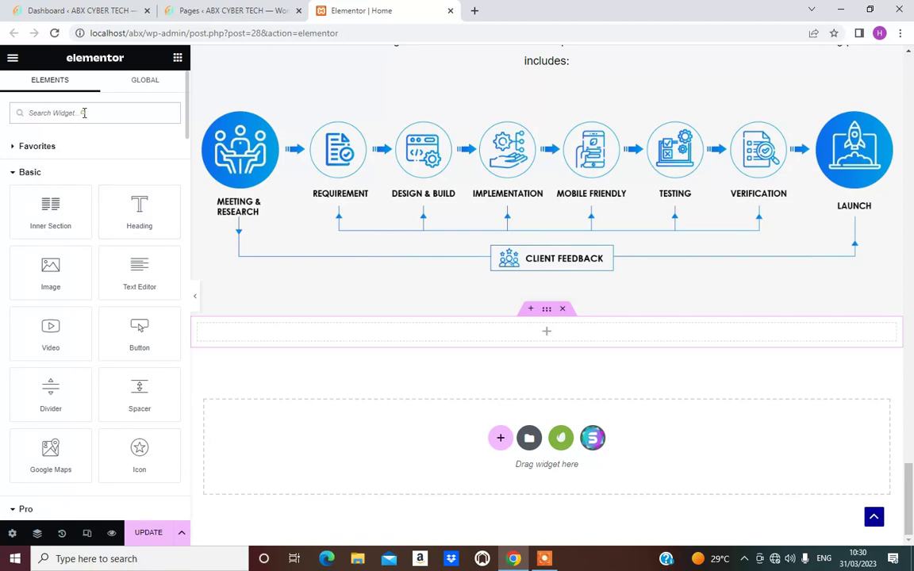
pyautogui.write('post')
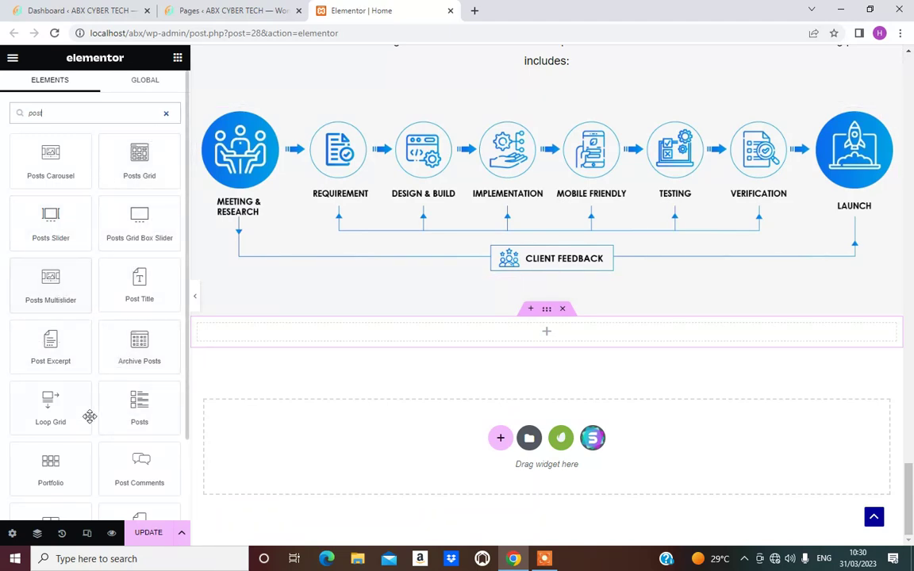
pyautogui.moveTo(139, 417); pyautogui.dragTo(510, 335)
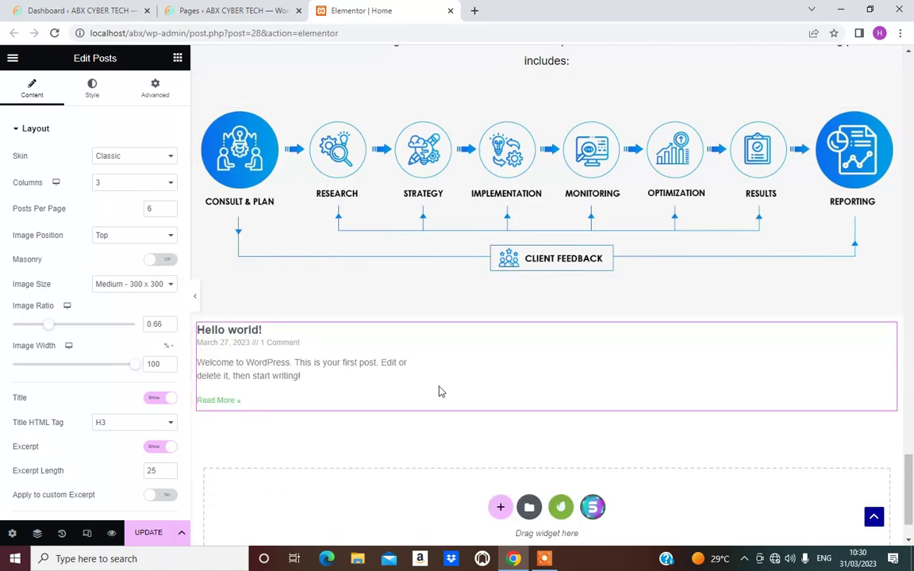
pyautogui.scroll(-3, 99, 345)
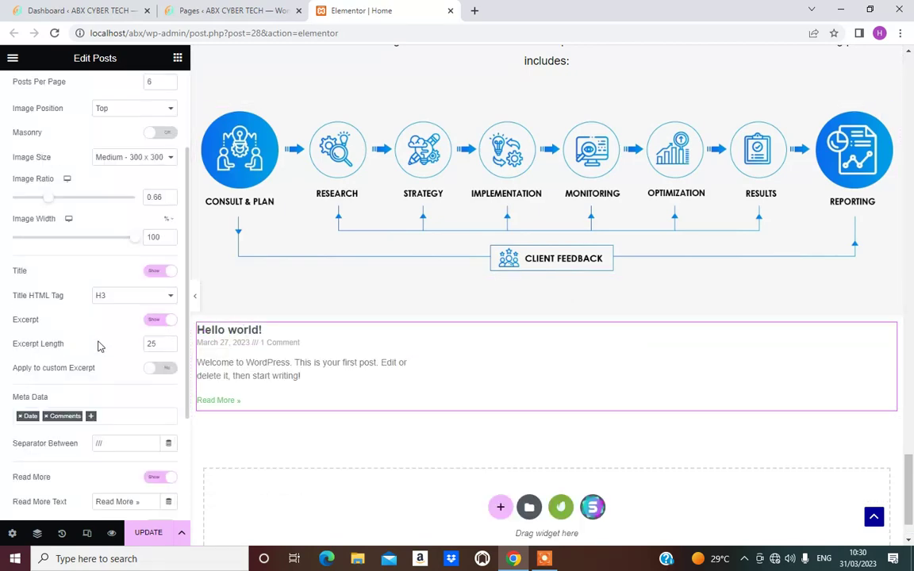
# Step: Duplicate the "Our Working Progress" heading and move the copy above the Posts widget
pyautogui.click(176, 57)
pyautogui.scroll(6, 767, 182)
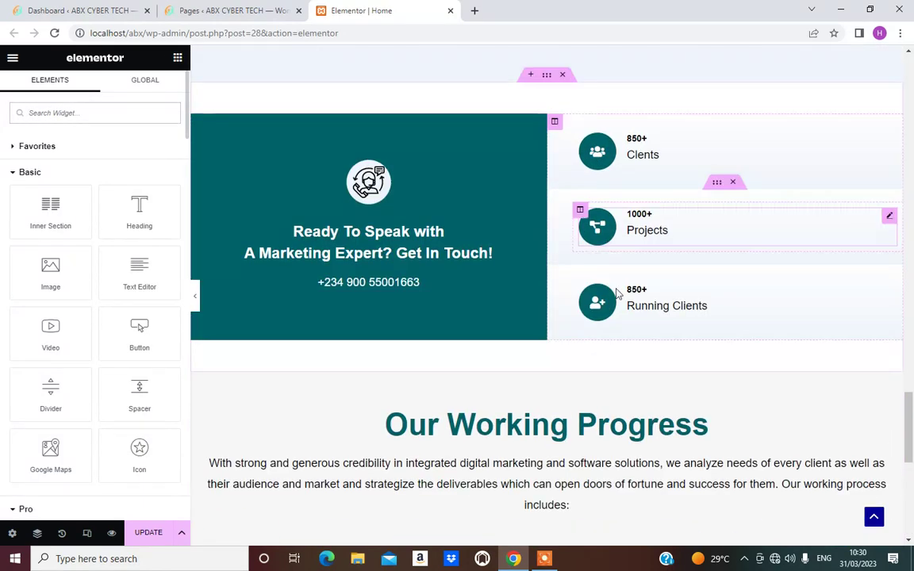
pyautogui.scroll(-3, 617, 294)
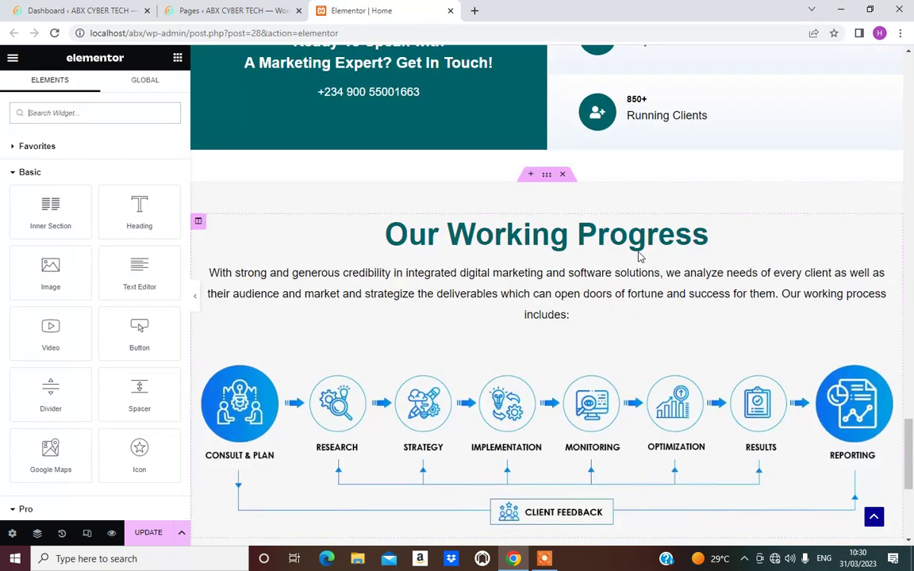
pyautogui.click(891, 228)
pyautogui.rightClick(891, 231)
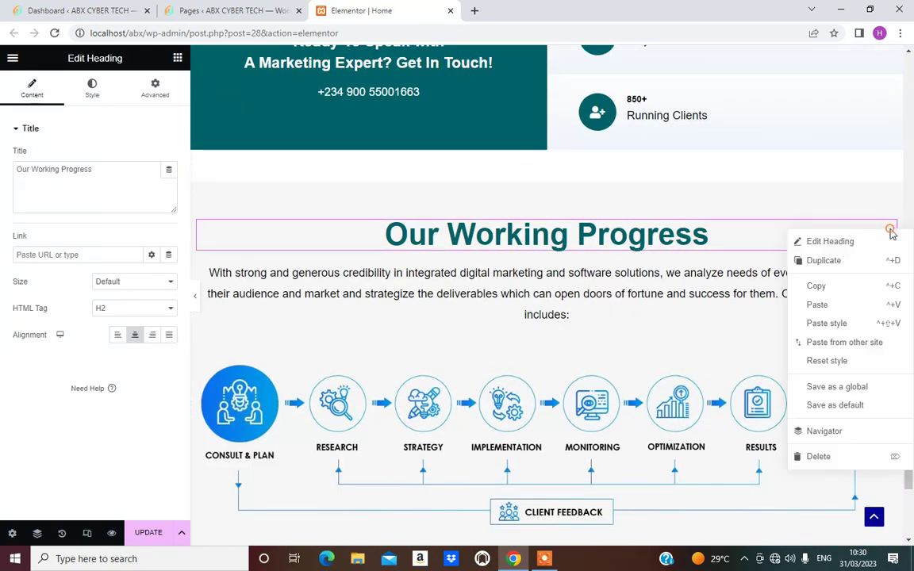
pyautogui.click(823, 260)
pyautogui.scroll(-2, 893, 238)
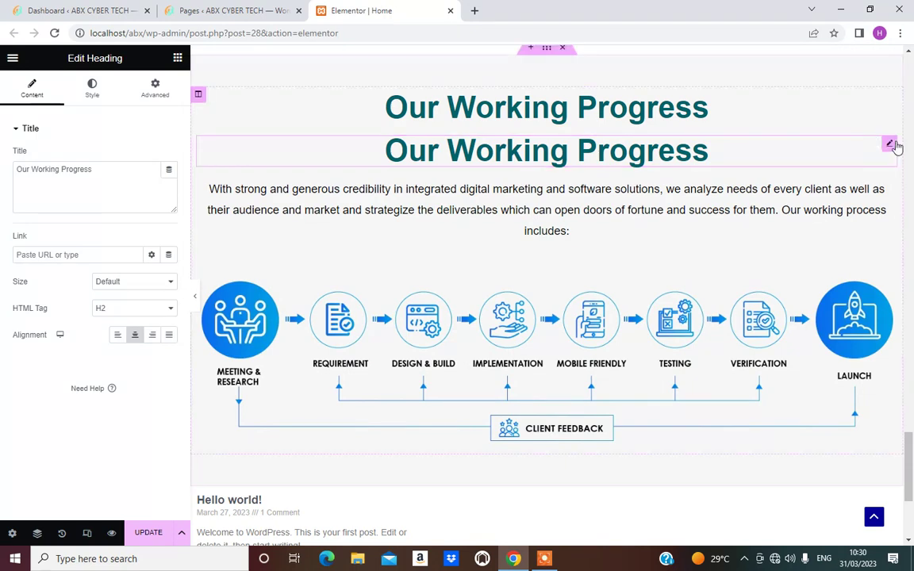
pyautogui.moveTo(890, 145)
pyautogui.mouseDown()
pyautogui.moveTo(881, 179)
pyautogui.moveTo(428, 546)
pyautogui.moveTo(402, 446)
pyautogui.mouseUp()
# Step: Duplicate the spacer below the "What Our Happy Customers Are Saying" heading
pyautogui.scroll(2, 535, 325)
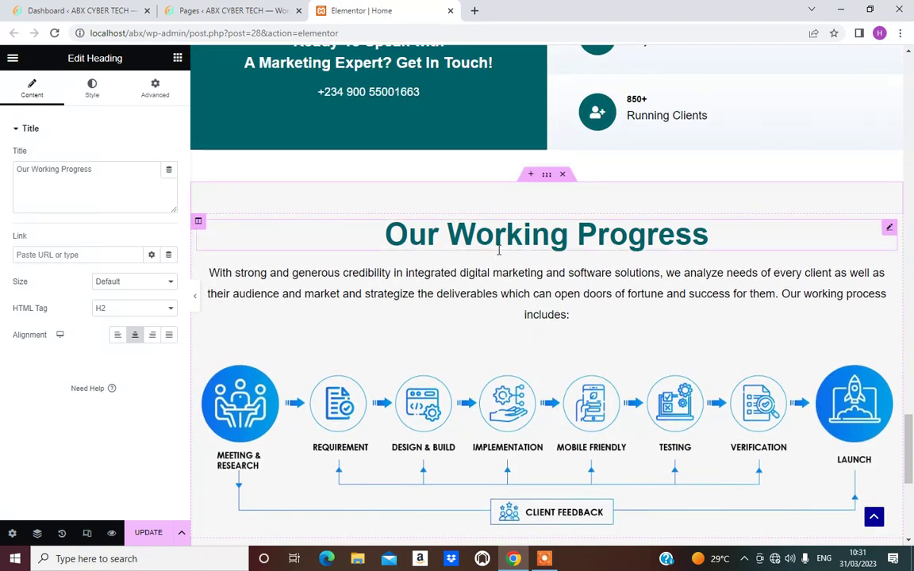
pyautogui.scroll(-1, 498, 246)
pyautogui.scroll(4, 484, 143)
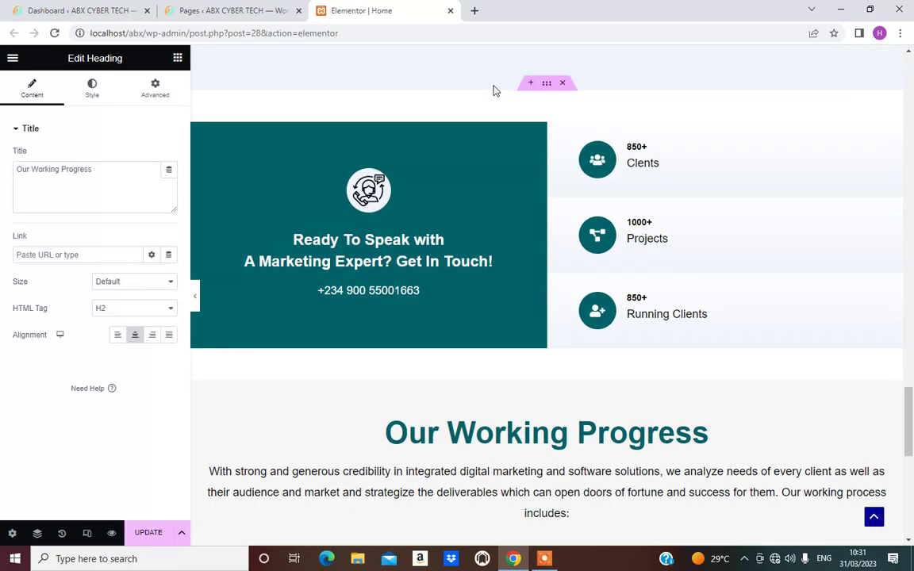
pyautogui.scroll(6, 591, 222)
pyautogui.scroll(-2, 536, 218)
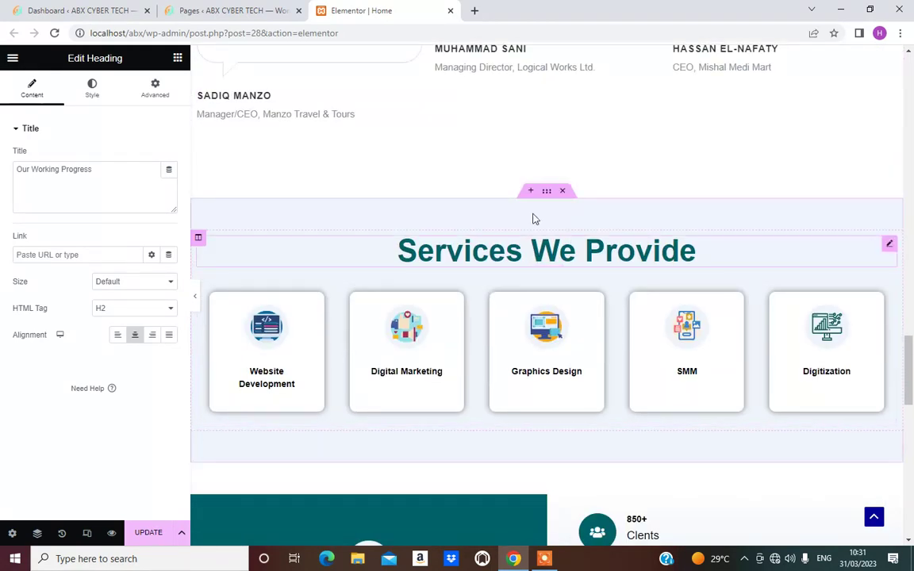
pyautogui.scroll(4, 535, 219)
pyautogui.click(510, 202)
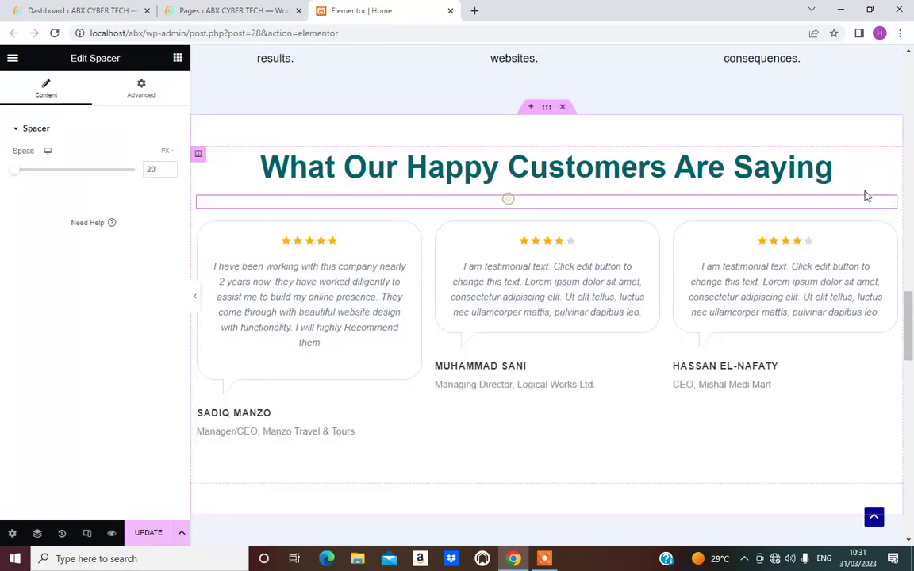
pyautogui.rightClick(887, 201)
pyautogui.click(848, 235)
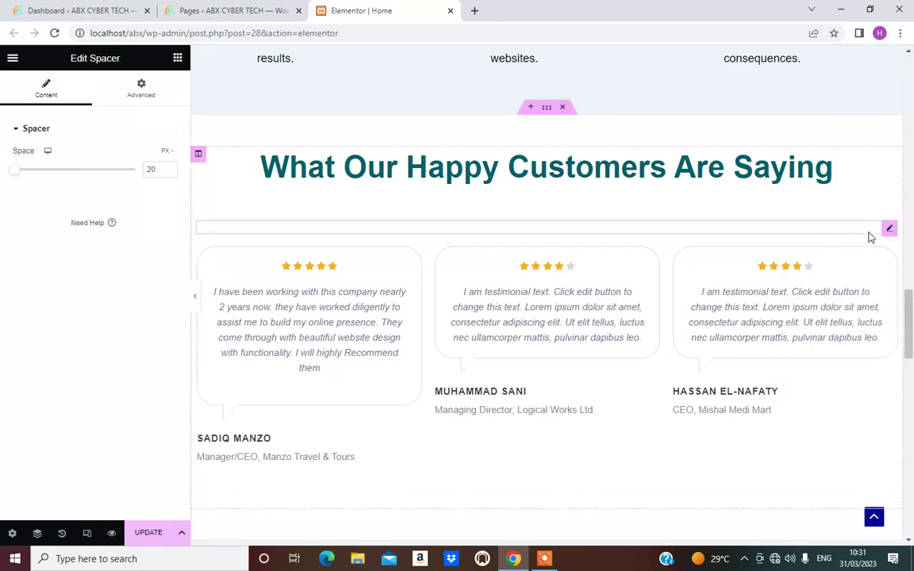
# Step: Move the duplicated testimonials spacer to directly below the "Services We Provide" heading
pyautogui.moveTo(890, 232); pyautogui.dragTo(563, 347)
pyautogui.scroll(-3, 573, 357)
pyautogui.scroll(-1, 575, 313)
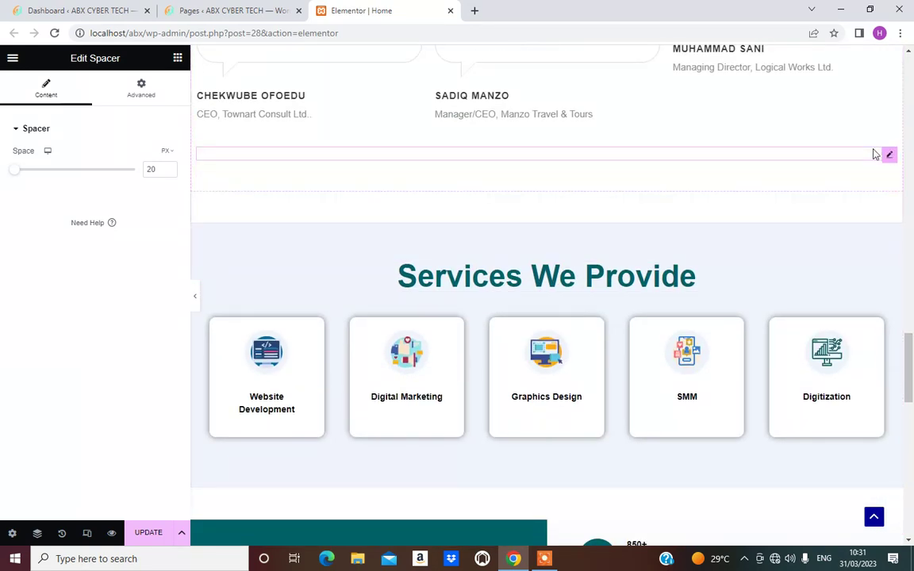
pyautogui.moveTo(855, 191); pyautogui.dragTo(514, 289)
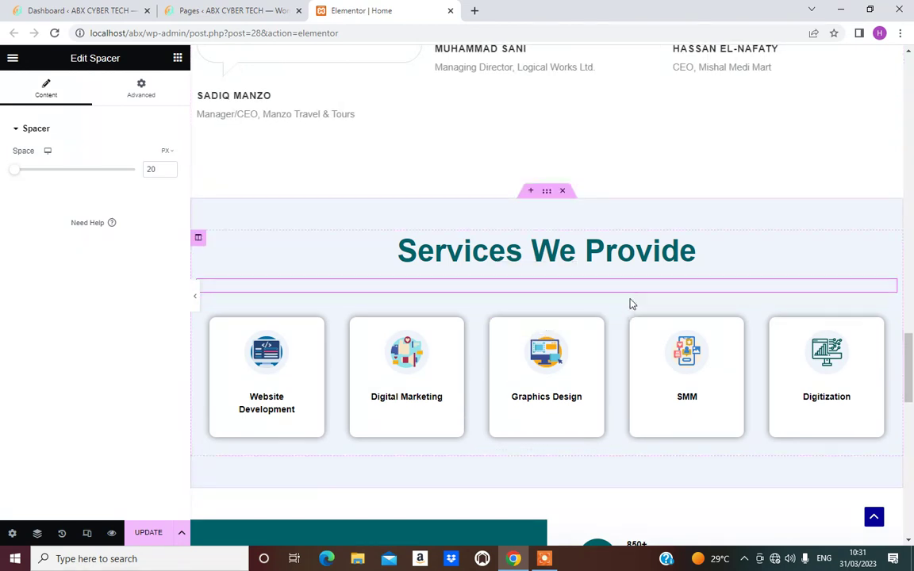
# Step: Duplicate the spacer below "Services We Provide" and move the copy between the "Our Working Progress" heading and its paragraph
pyautogui.scroll(-3, 797, 180)
pyautogui.rightClick(892, 96)
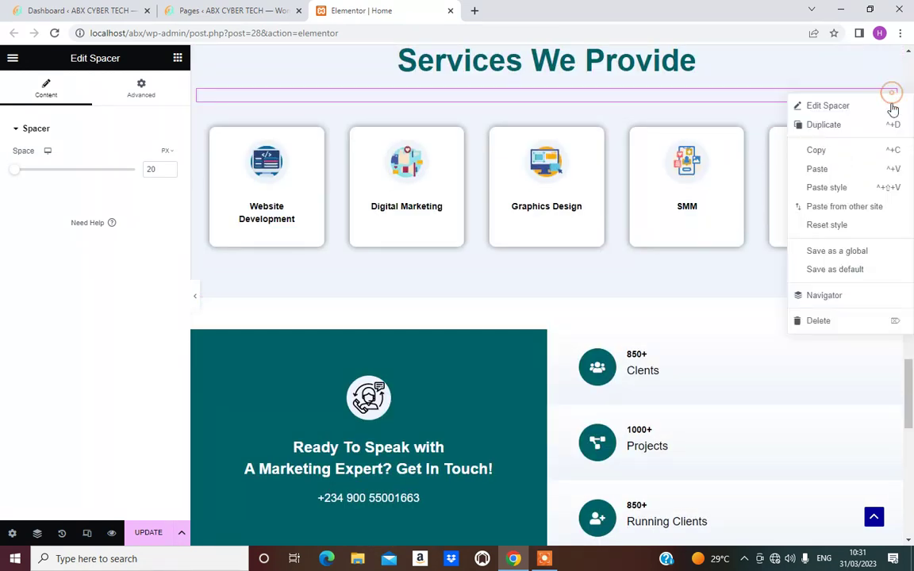
pyautogui.click(556, 99)
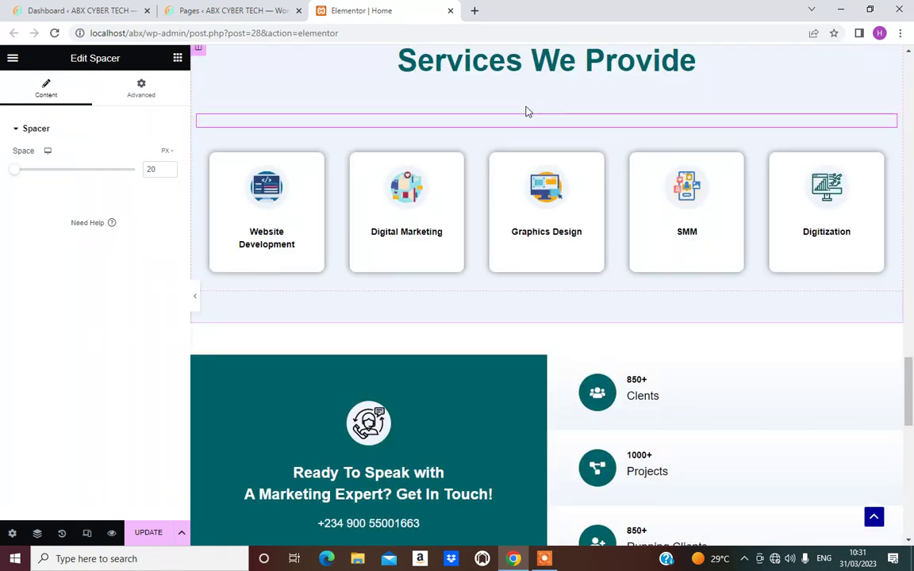
pyautogui.scroll(-1, 880, 129)
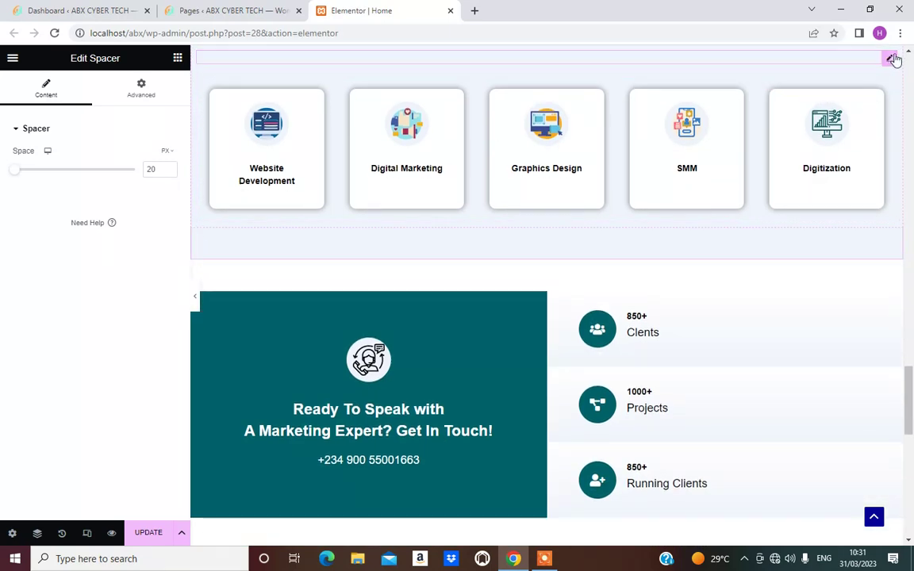
pyautogui.moveTo(892, 60); pyautogui.dragTo(563, 508)
pyautogui.moveTo(566, 353); pyautogui.dragTo(565, 500)
pyautogui.scroll(-4, 645, 257)
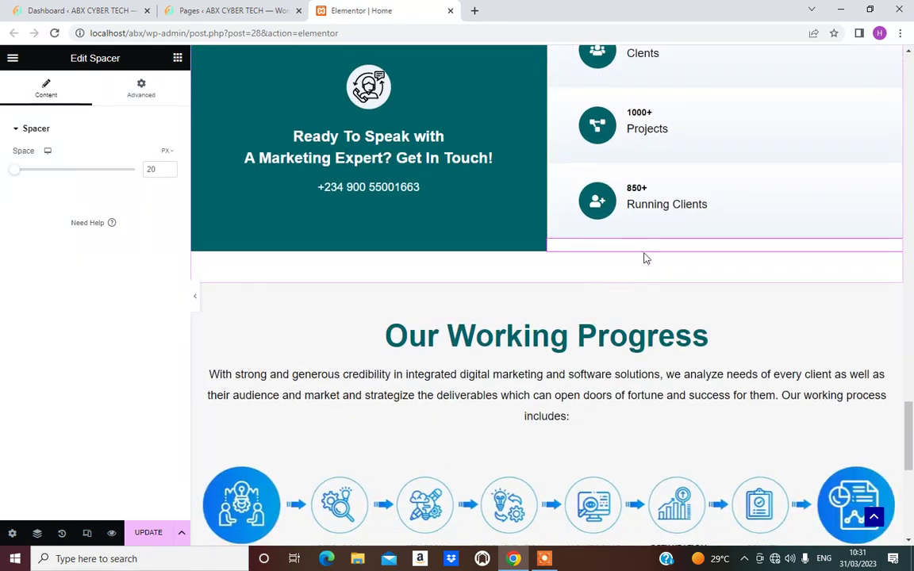
pyautogui.moveTo(897, 250); pyautogui.dragTo(474, 340)
pyautogui.moveTo(528, 316); pyautogui.dragTo(689, 271)
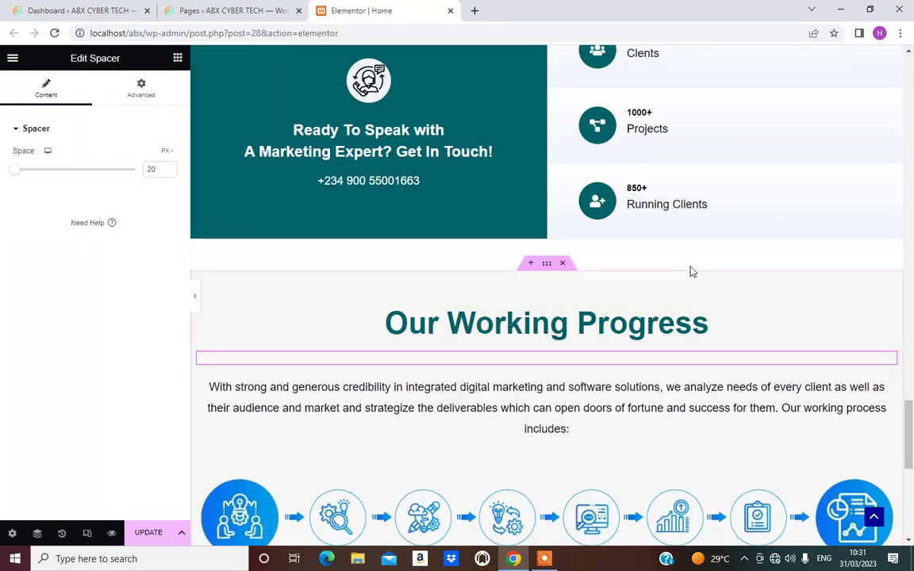
# Step: Duplicate the spacer in the working-process section and move the copy between the lower "Our Working Progress" heading and the Posts widget
pyautogui.scroll(-5, 688, 272)
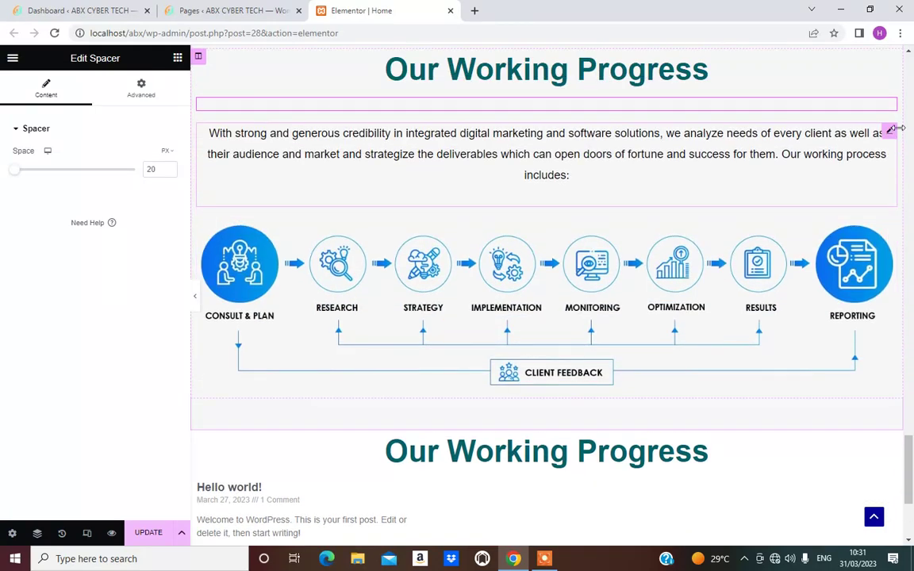
pyautogui.rightClick(894, 102)
pyautogui.click(826, 140)
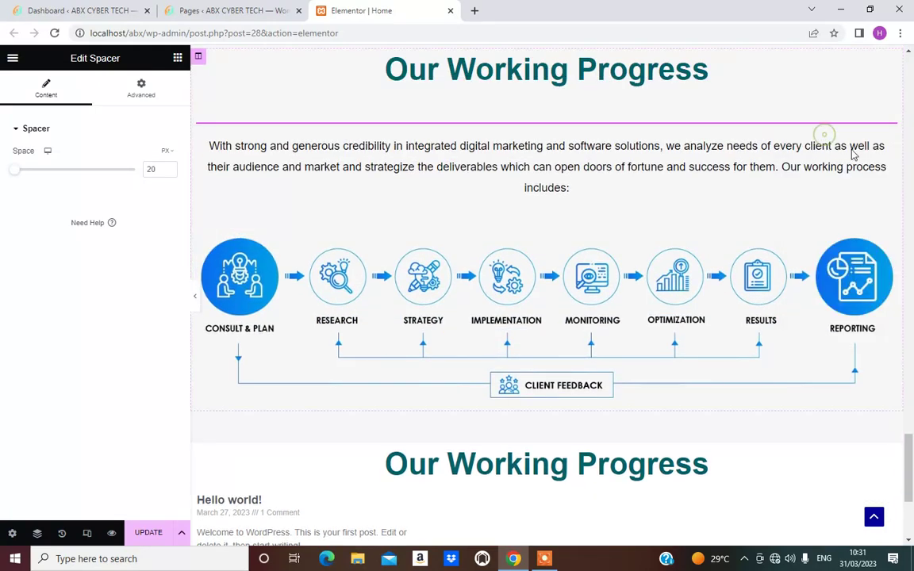
pyautogui.moveTo(890, 132); pyautogui.dragTo(465, 476)
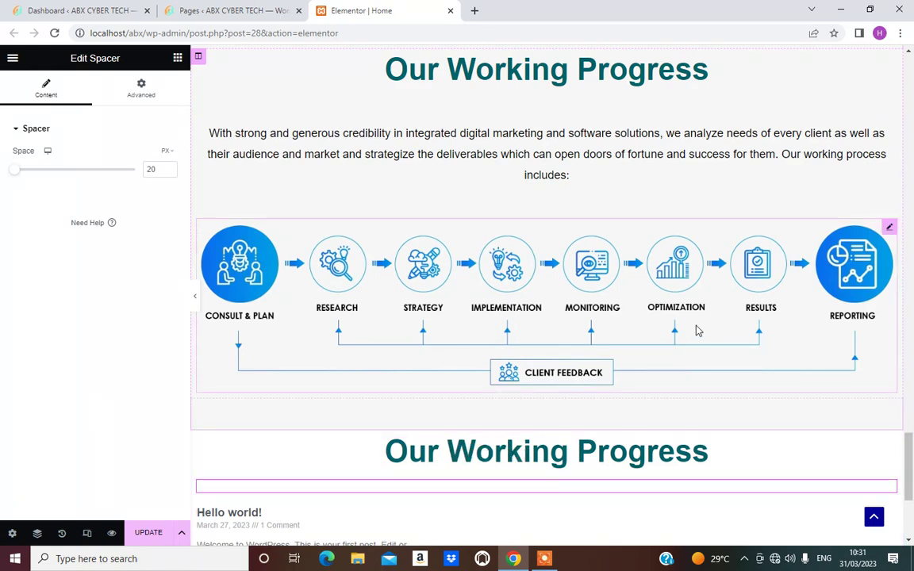
# Step: Change the heading above the Posts widget to "News & Articles"
pyautogui.scroll(-3, 696, 331)
pyautogui.click(426, 203)
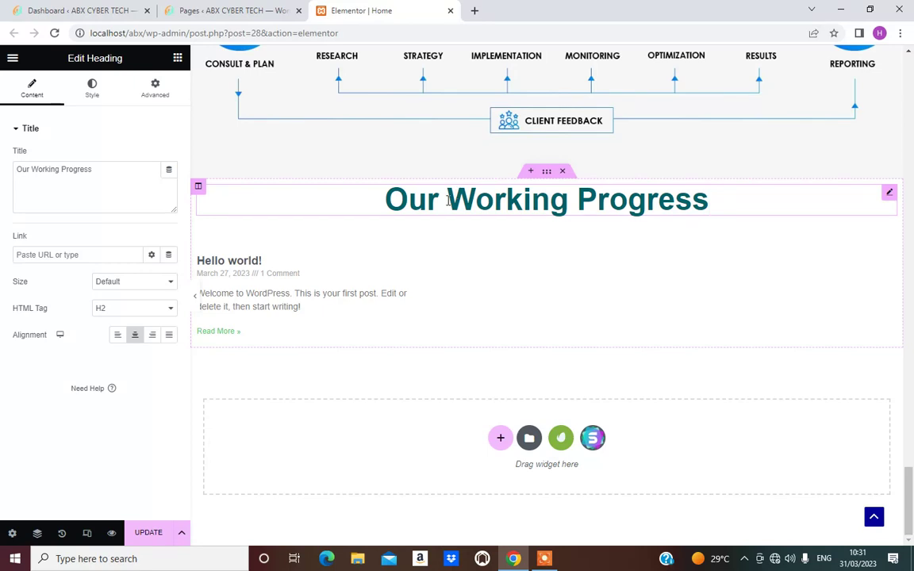
pyautogui.press('BackSpace')
pyautogui.press('BackSpace')
pyautogui.press('BackSpace')
pyautogui.write('News')
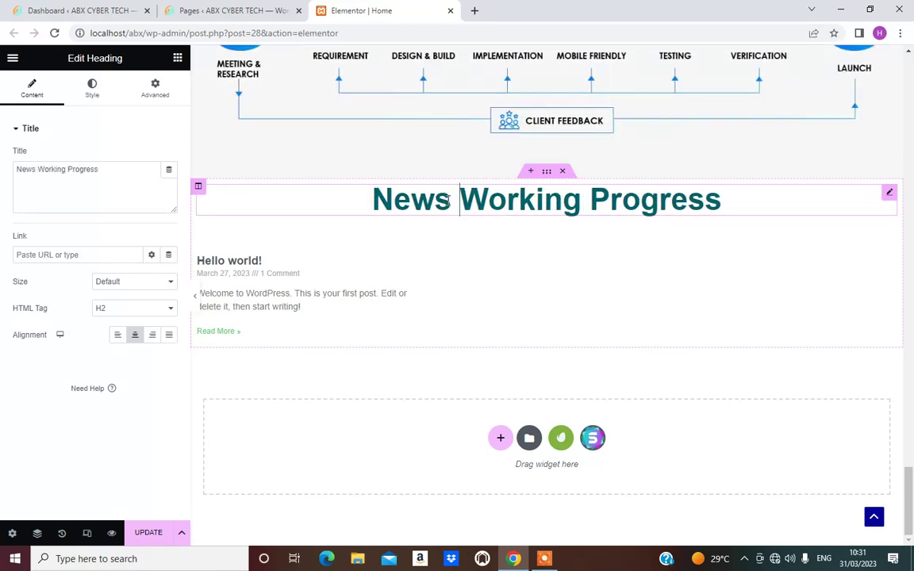
pyautogui.write(' & a')
pyautogui.press('BackSpace')
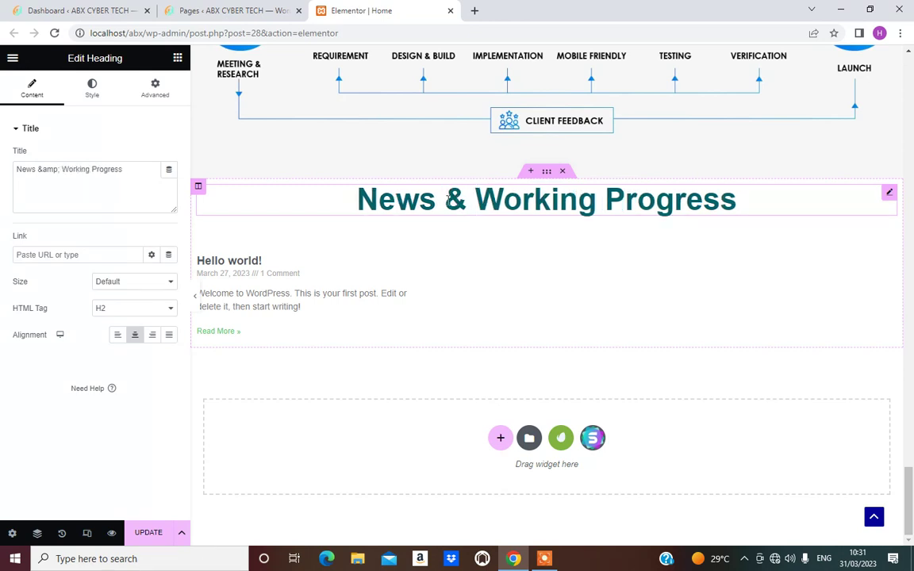
pyautogui.write('Art')
pyautogui.press('BackSpace')
pyautogui.write('rtic')
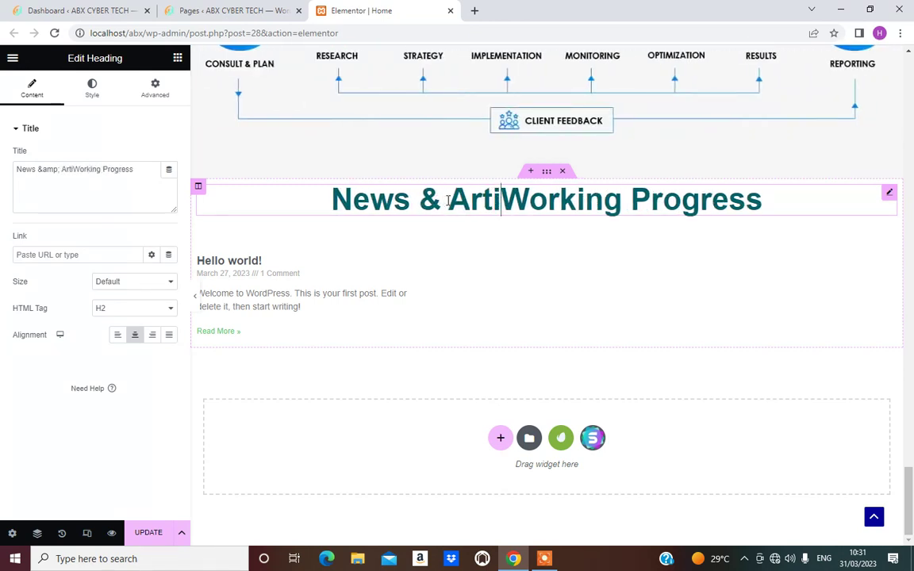
pyautogui.write('les')
pyautogui.press('Delete')
pyautogui.press('Delete')
pyautogui.press('Delete')
pyautogui.press('Delete')
pyautogui.press('Delete')
pyautogui.press('Delete')
pyautogui.press('Delete')
pyautogui.press('Delete')
pyautogui.press('Delete')
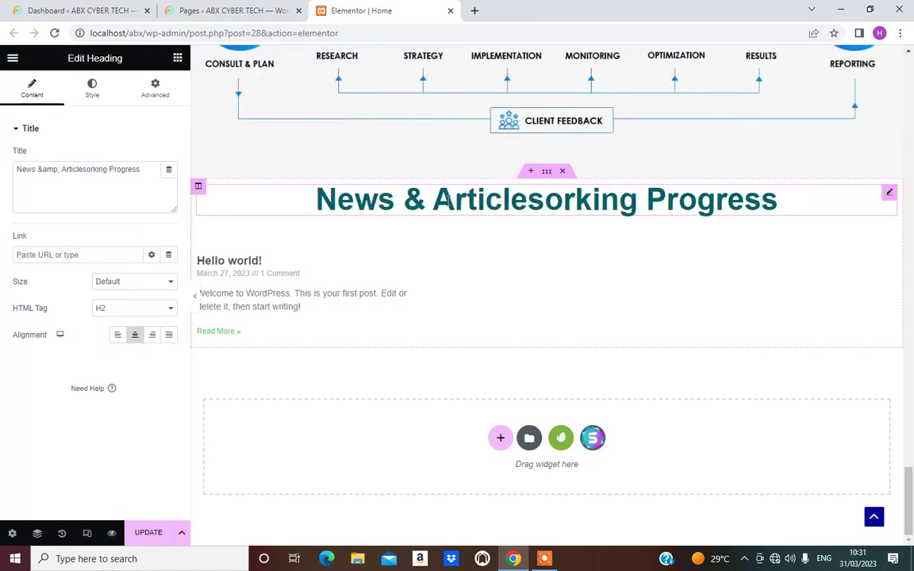
pyautogui.press('Delete')
pyautogui.press('Delete')
pyautogui.press('Delete')
pyautogui.press('Delete')
pyautogui.press('Delete')
pyautogui.press('Delete')
pyautogui.press('Delete')
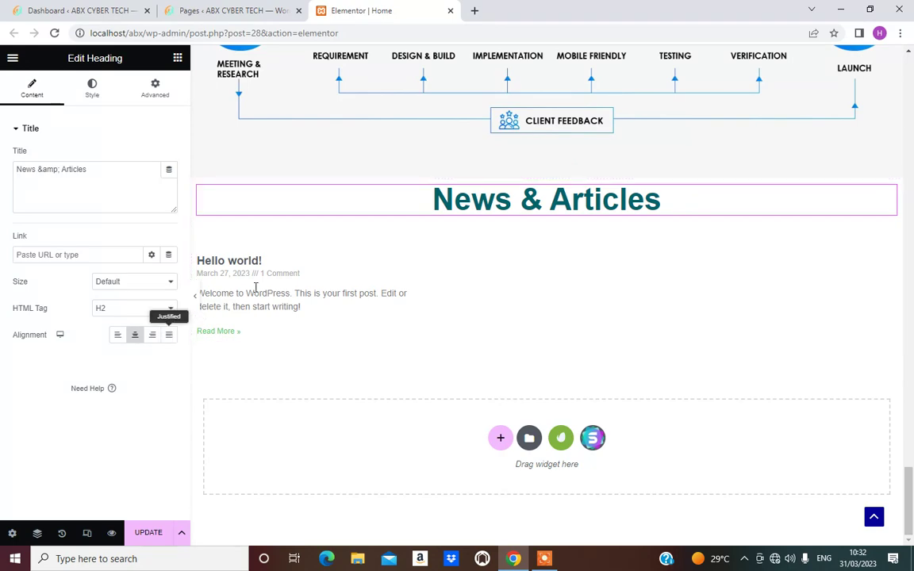
# Step: Set the Posts widget's skin to Cards
pyautogui.scroll(3, 377, 334)
pyautogui.scroll(-3, 377, 334)
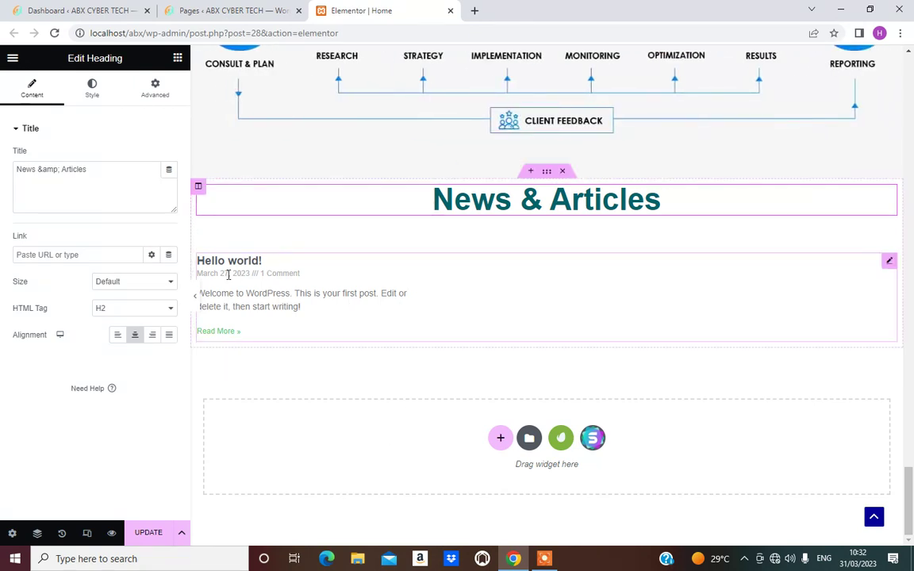
pyautogui.scroll(1, 379, 375)
pyautogui.scroll(-1, 379, 375)
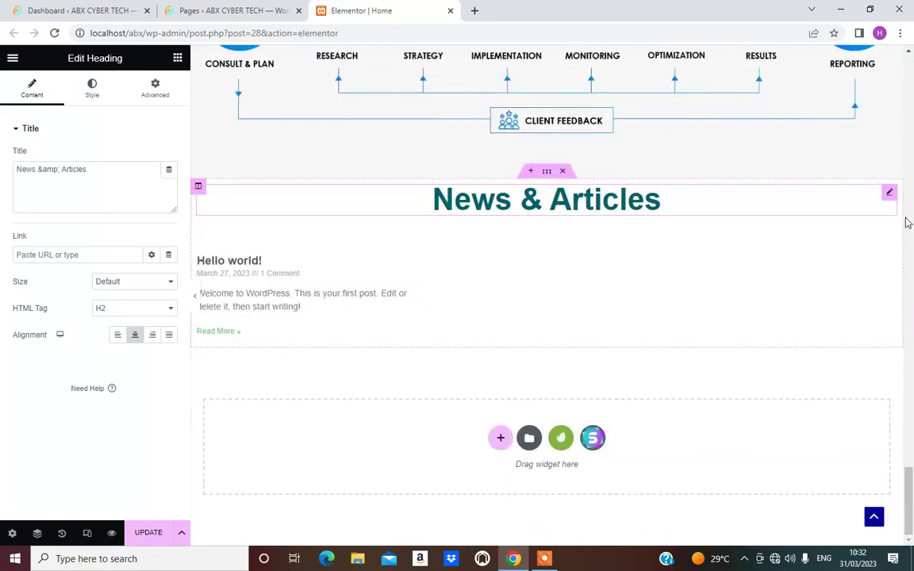
pyautogui.click(200, 292)
pyautogui.click(135, 158)
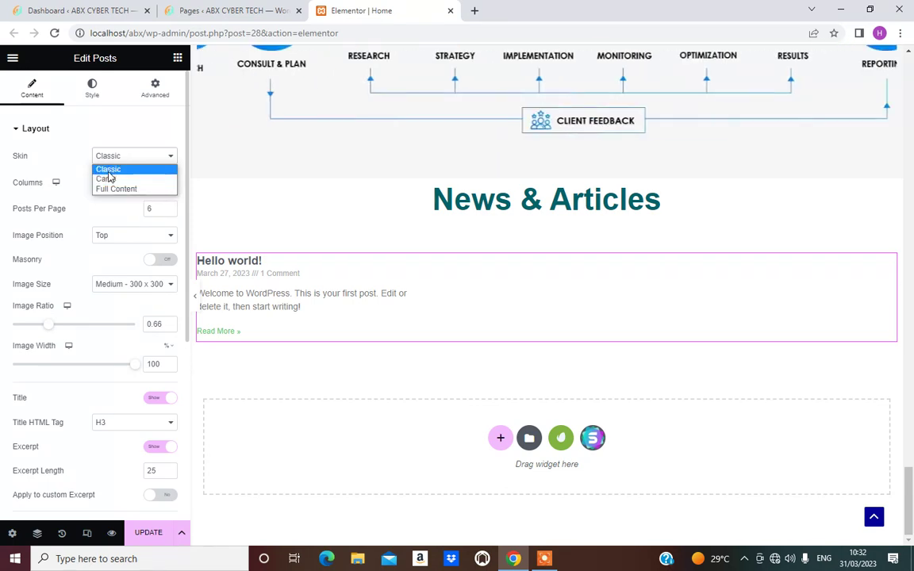
pyautogui.click(111, 178)
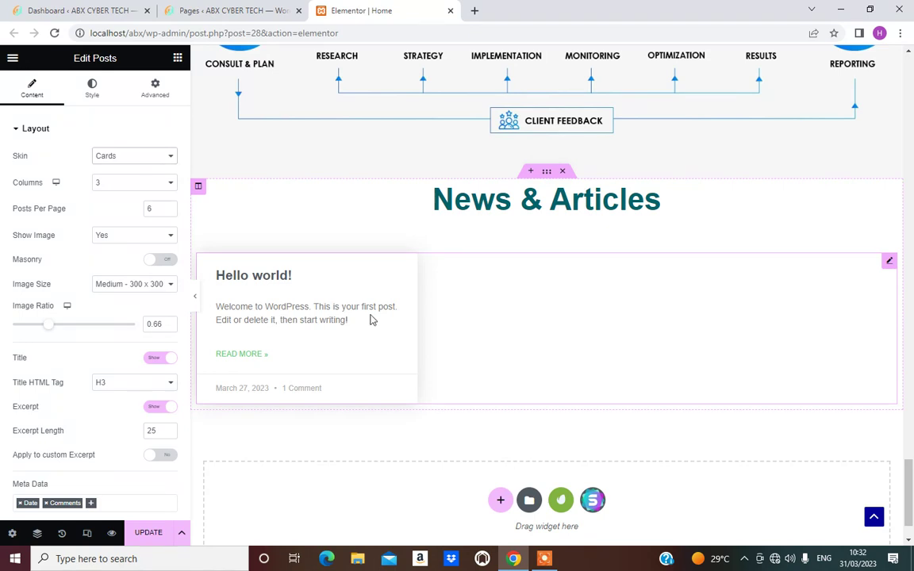
# Step: Try the Full Content and Classic skins on the Posts widget, and return it to Cards
pyautogui.click(133, 155)
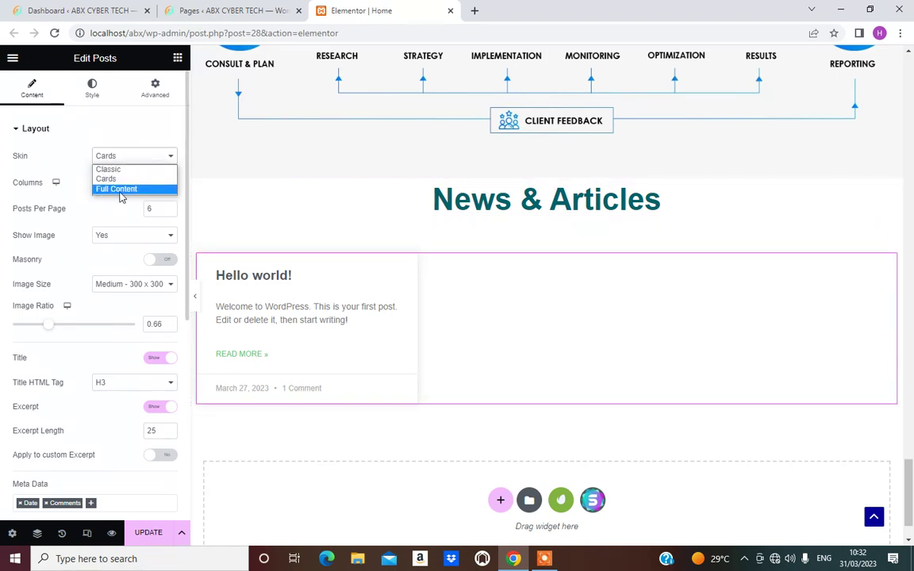
pyautogui.click(119, 189)
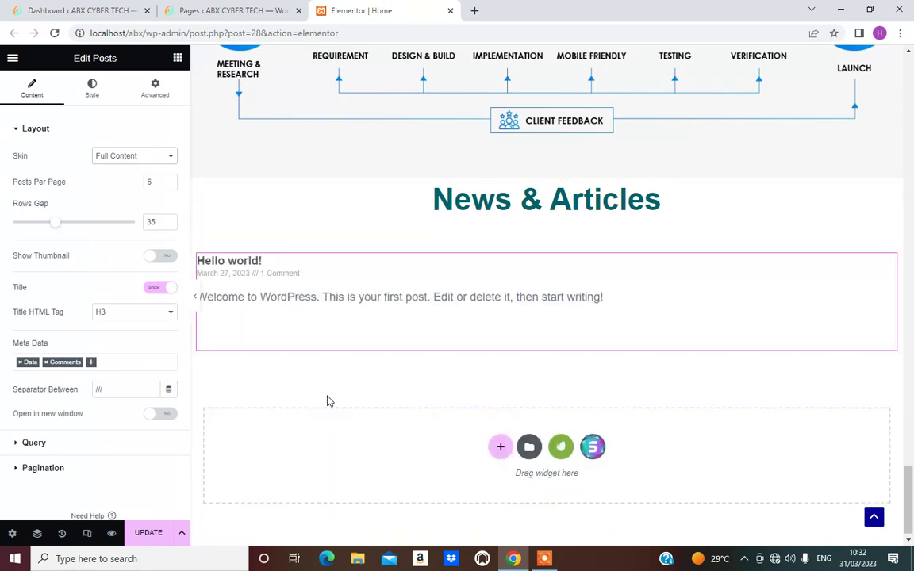
pyautogui.click(159, 162)
pyautogui.click(127, 169)
pyautogui.click(134, 158)
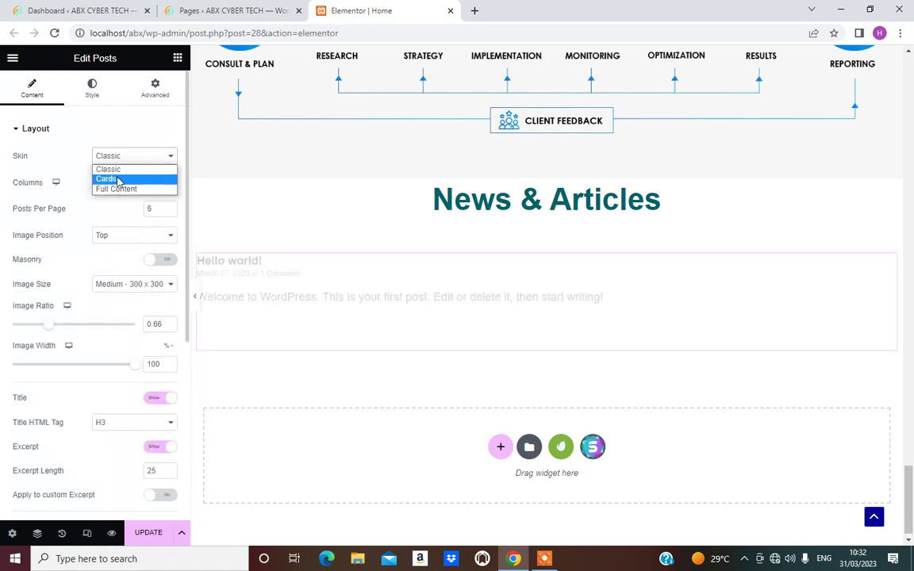
pyautogui.click(118, 180)
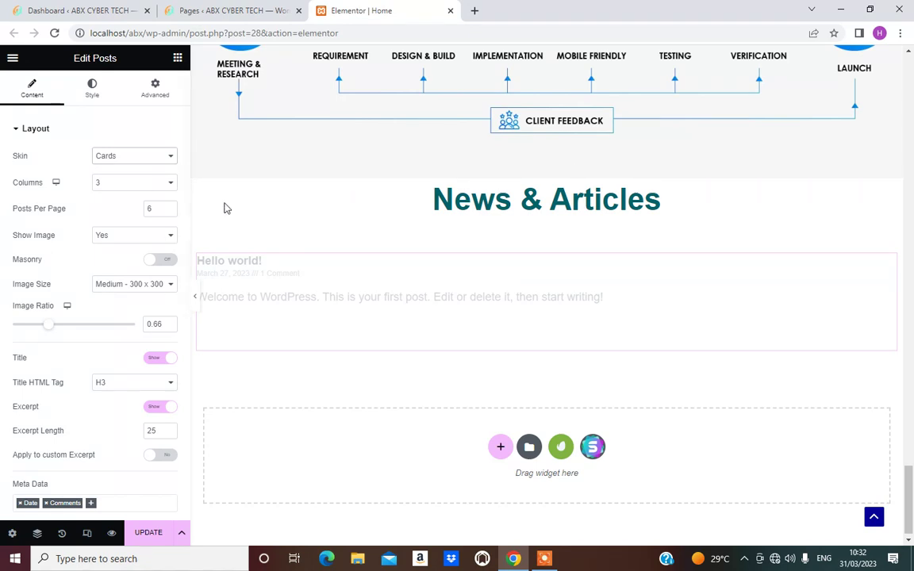
# Step: Review the home page sections from the hero banner to News & Articles in the desktop layout
pyautogui.scroll(-1, 556, 286)
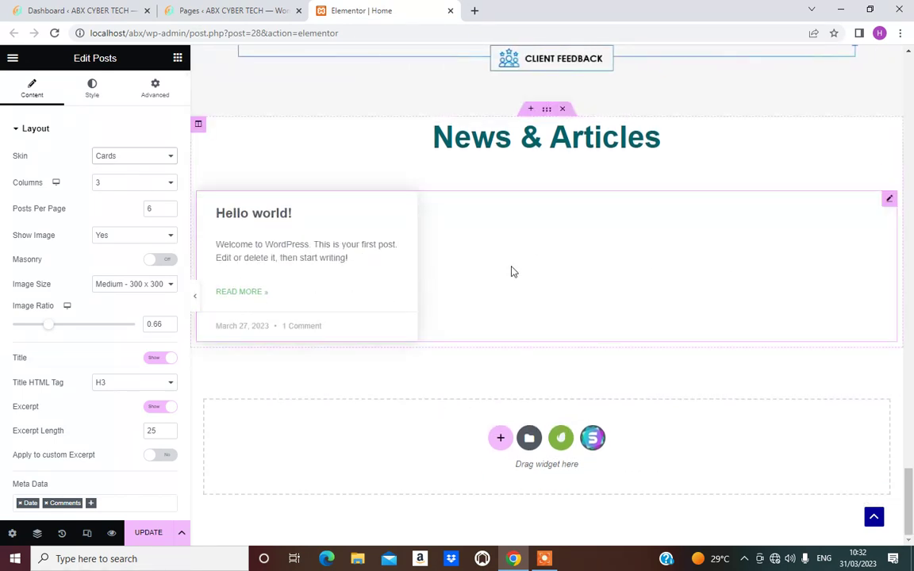
pyautogui.scroll(3, 379, 311)
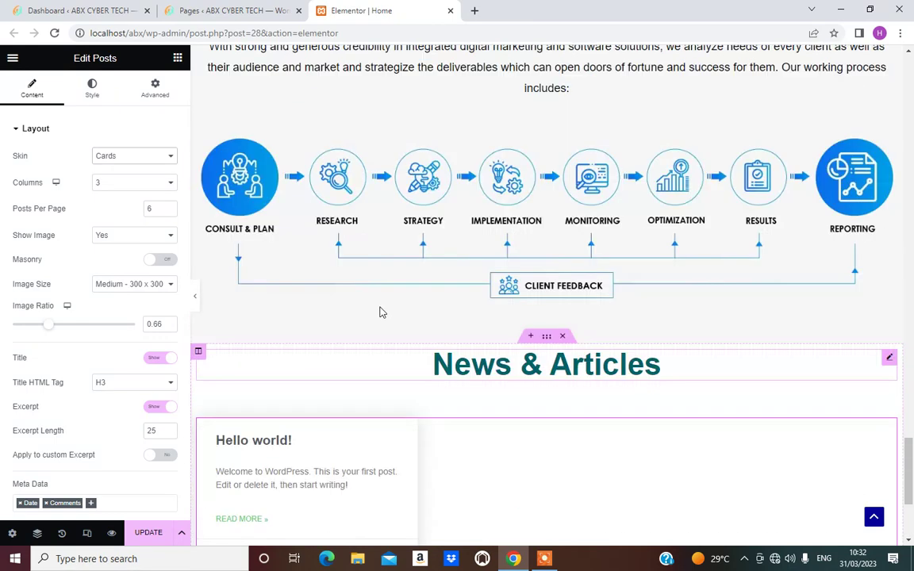
pyautogui.scroll(-3, 379, 312)
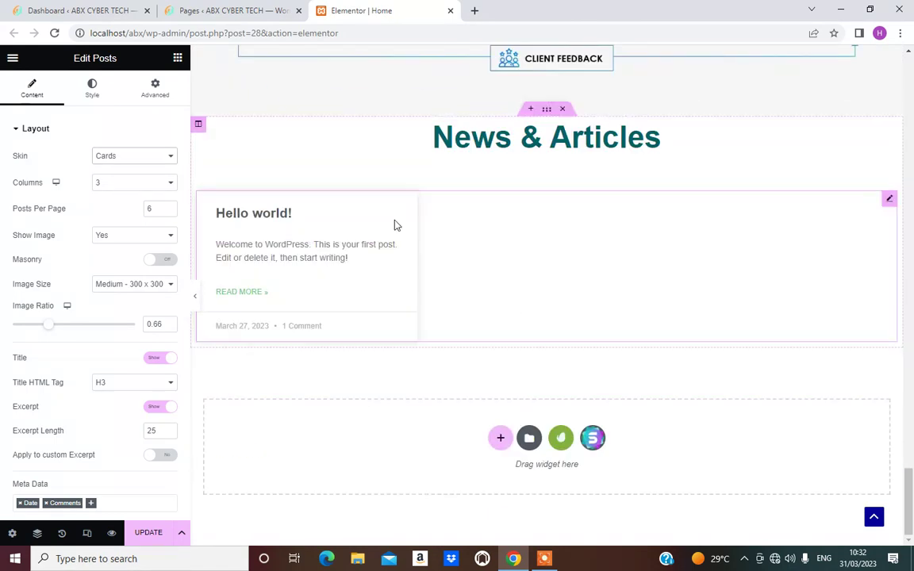
pyautogui.scroll(15, 435, 277)
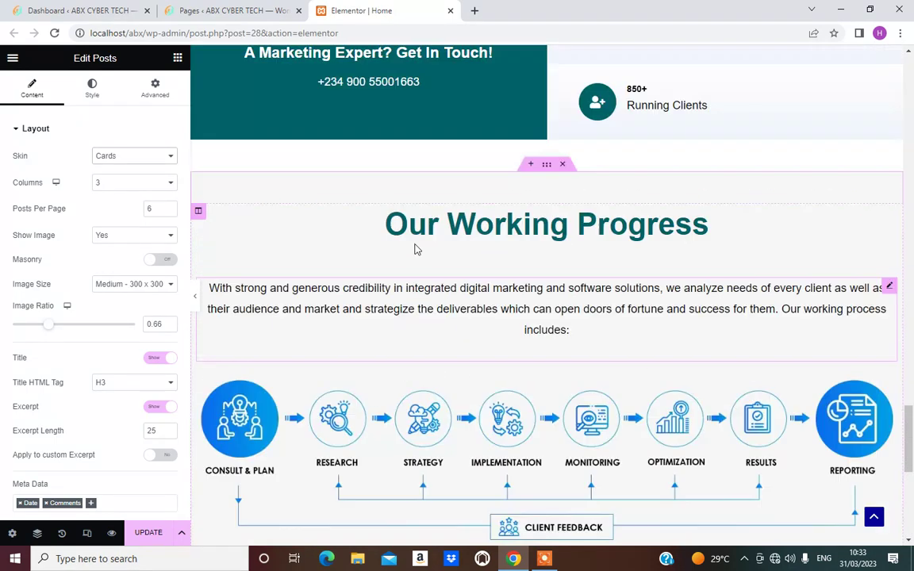
pyautogui.scroll(15, 524, 226)
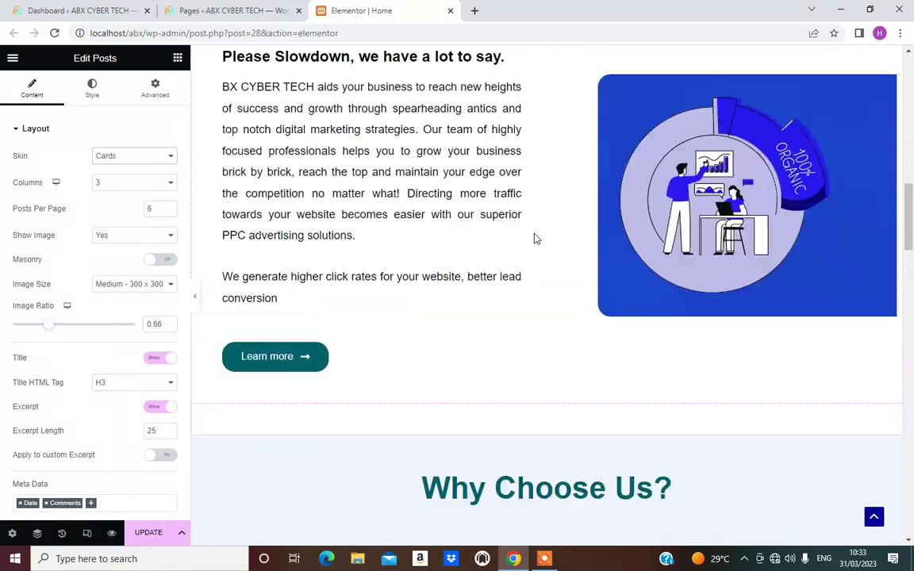
pyautogui.scroll(-15, 537, 239)
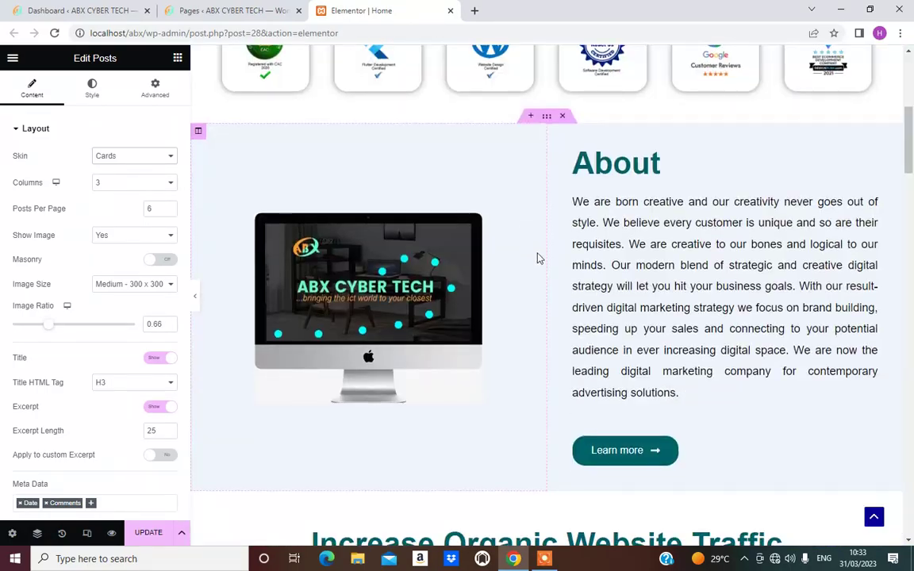
pyautogui.scroll(-10, 532, 367)
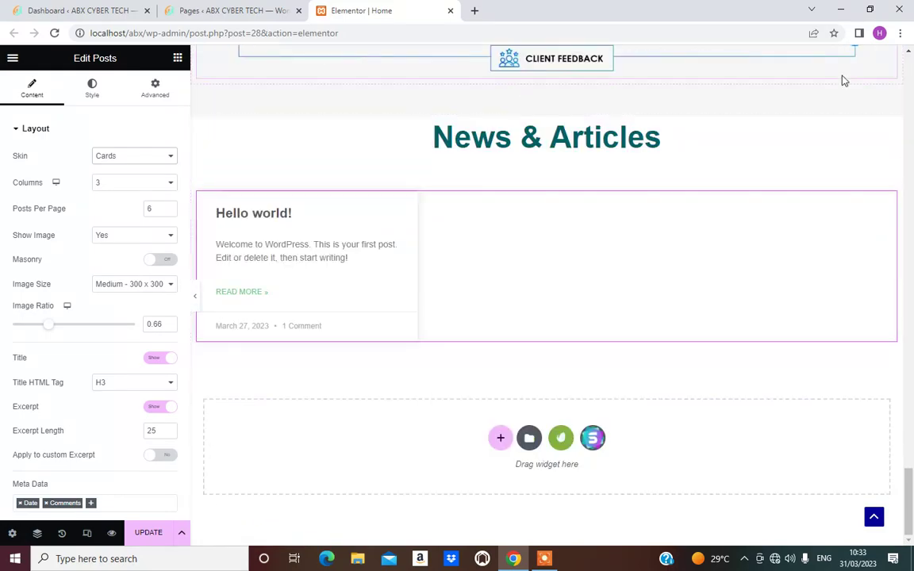
pyautogui.scroll(8, 402, 223)
pyautogui.scroll(6, 401, 222)
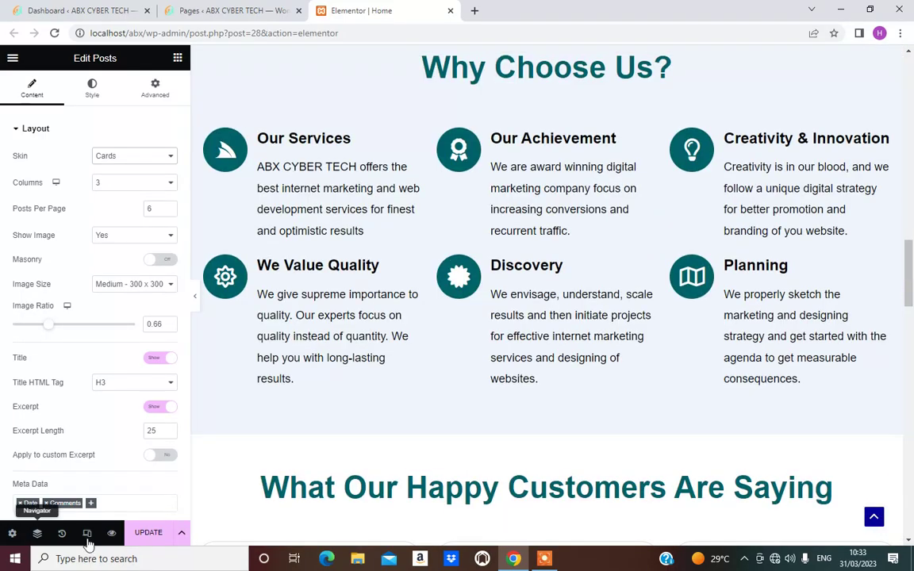
pyautogui.scroll(10, 482, 302)
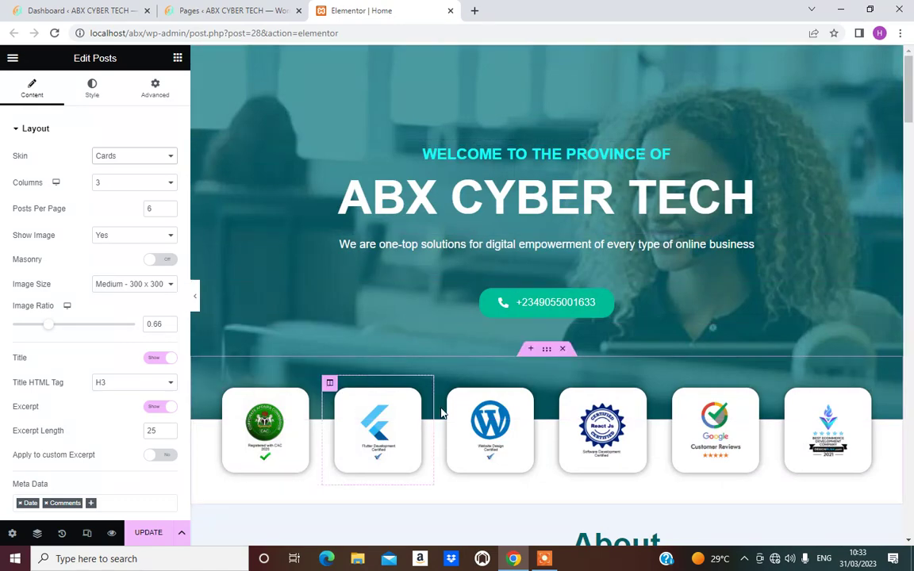
pyautogui.scroll(-8, 486, 344)
pyautogui.scroll(-4, 292, 472)
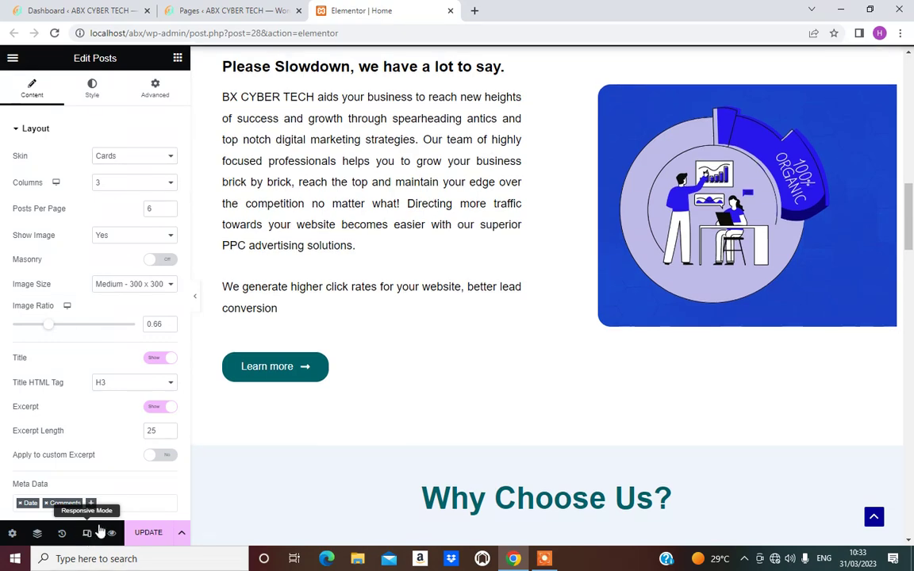
# Step: Turn on responsive mode and look through the home page sections at desktop width
pyautogui.click(87, 535)
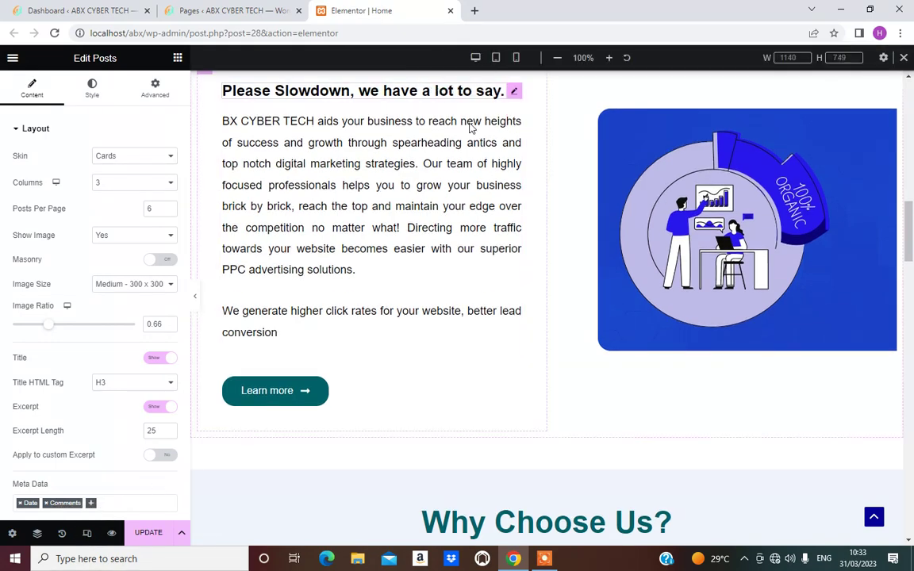
pyautogui.scroll(3, 535, 239)
pyautogui.scroll(-10, 561, 255)
pyautogui.scroll(-4, 561, 255)
pyautogui.scroll(14, 565, 270)
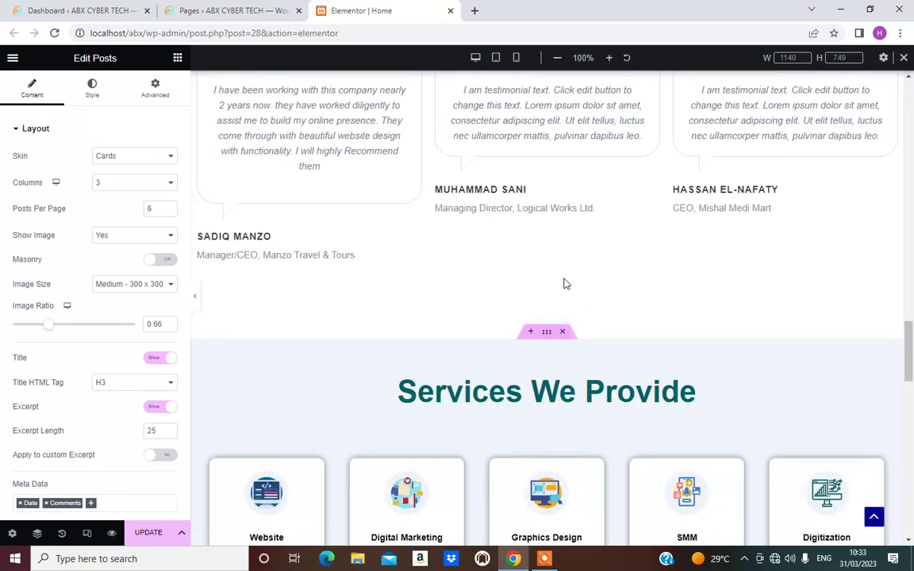
pyautogui.scroll(2, 492, 88)
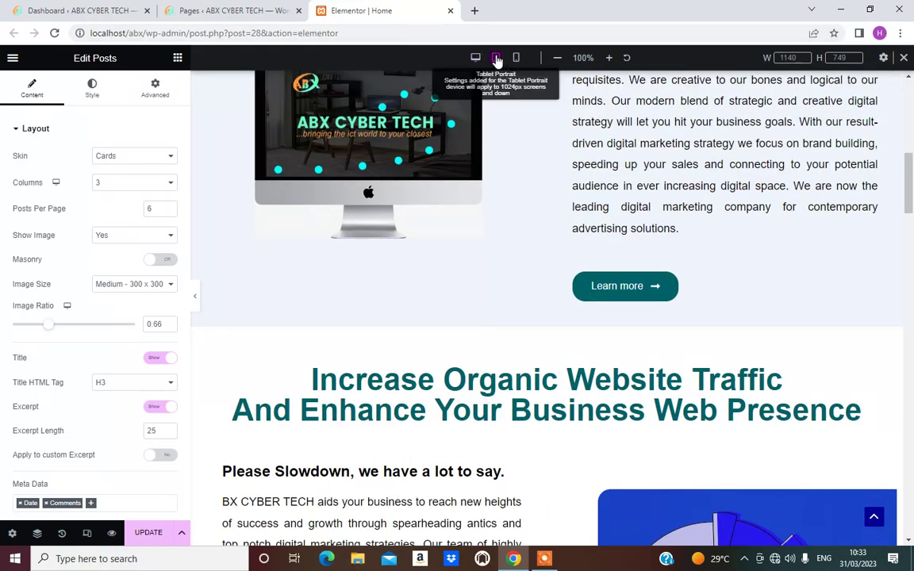
# Step: Examine how the home page sections are laid out in the Tablet Portrait preview, ending at the hero banner
pyautogui.scroll(-15, 744, 349)
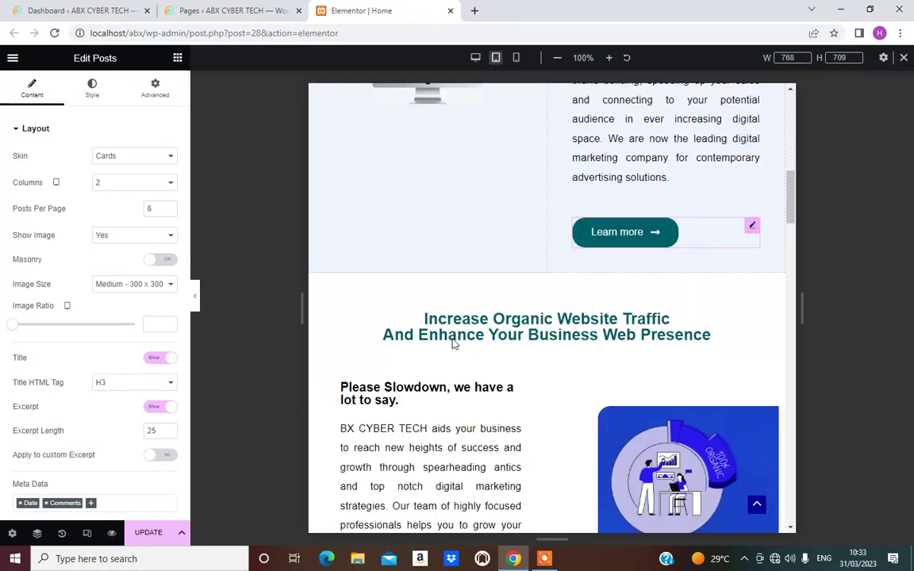
pyautogui.scroll(3, 561, 293)
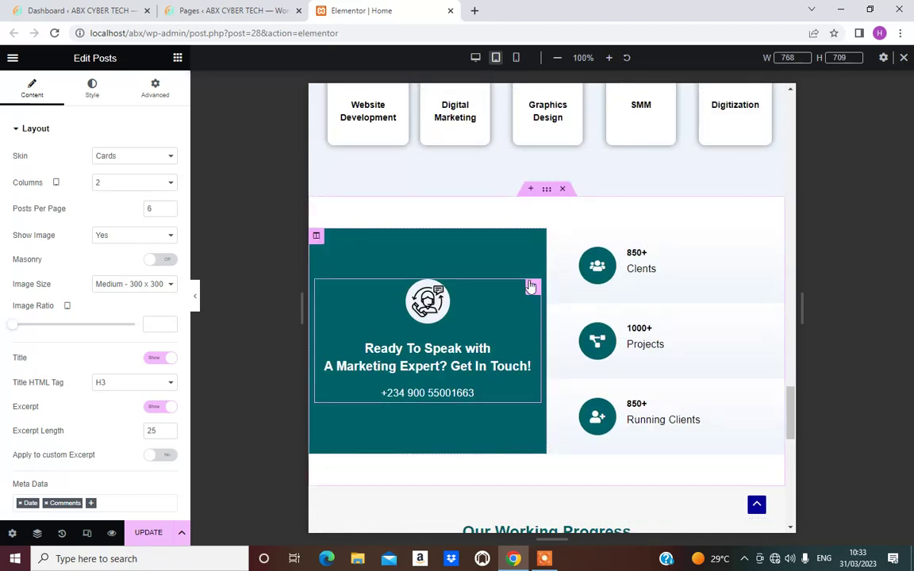
pyautogui.scroll(2, 531, 276)
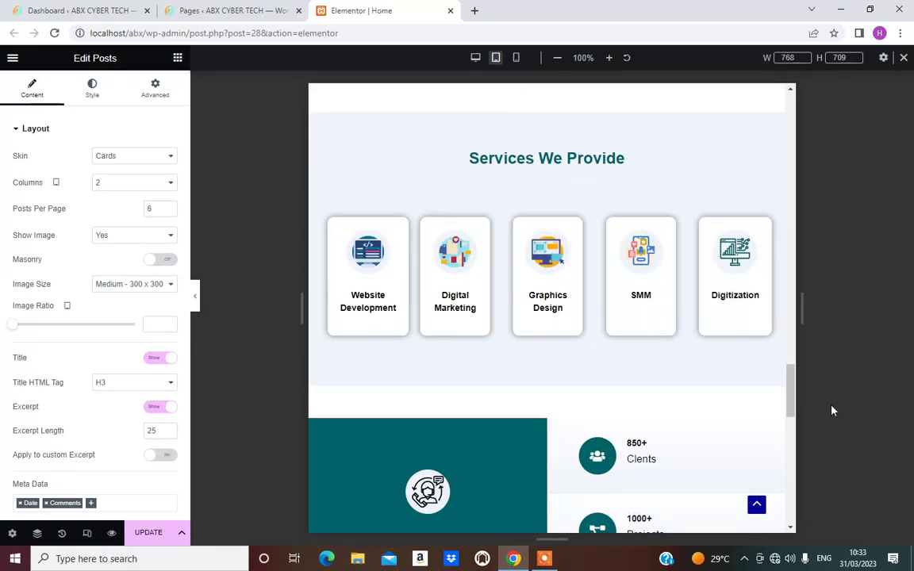
pyautogui.scroll(2, 654, 332)
pyautogui.scroll(9, 643, 301)
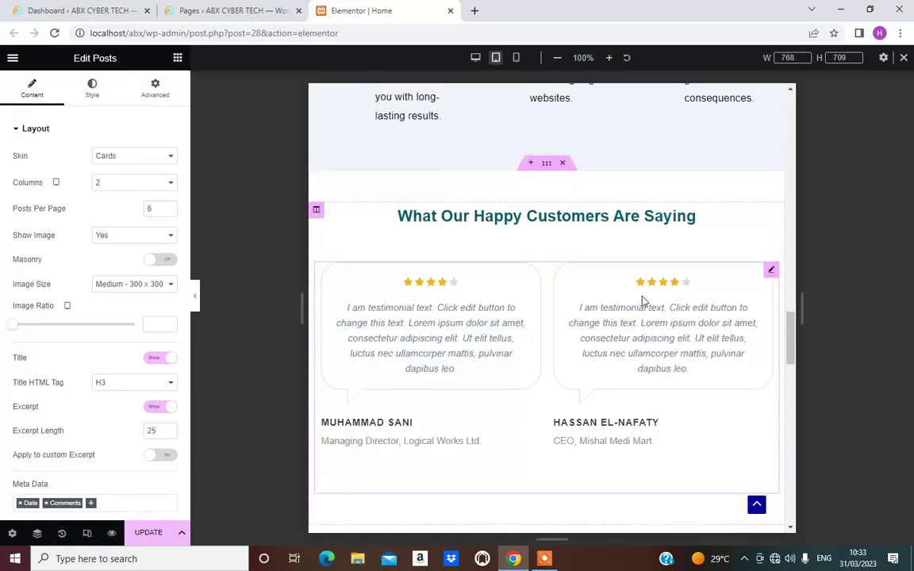
pyautogui.scroll(-6, 643, 301)
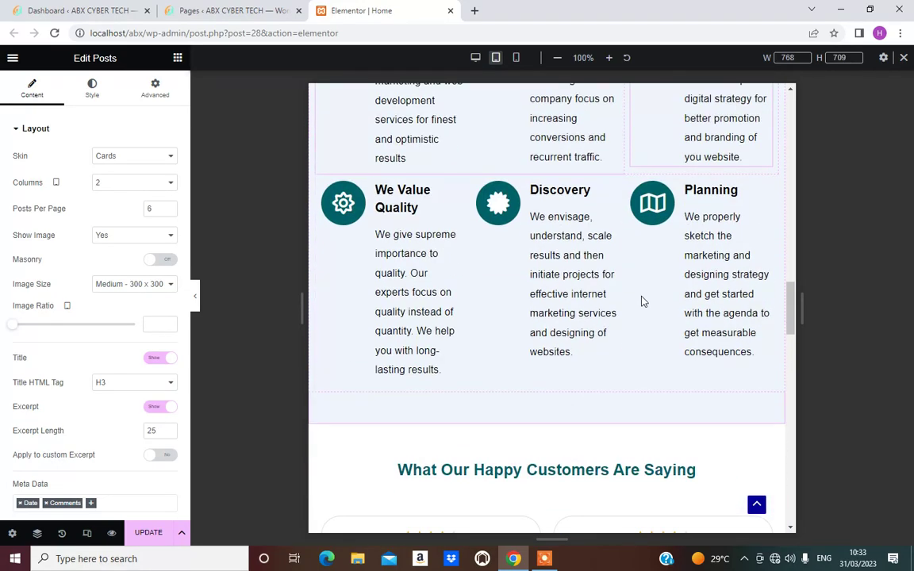
pyautogui.scroll(6, 643, 302)
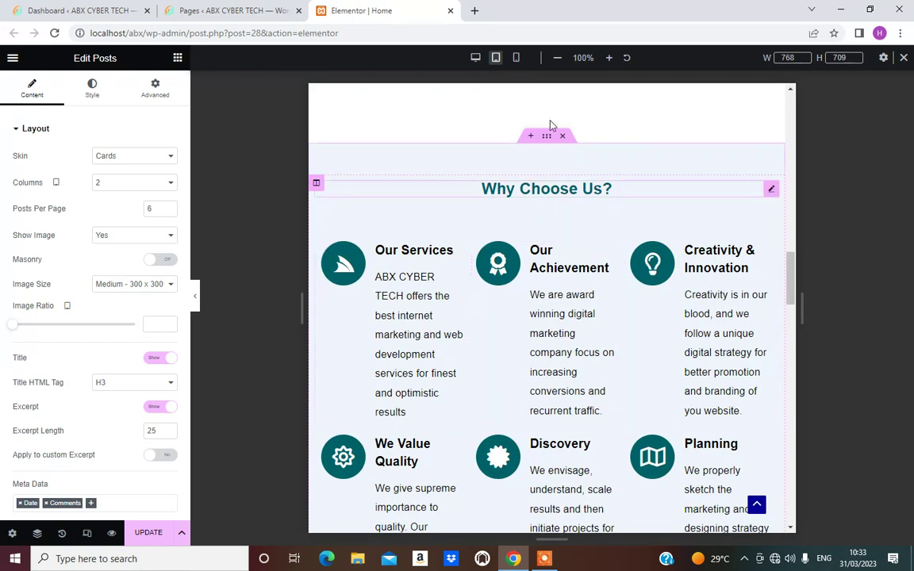
pyautogui.scroll(2, 555, 228)
pyautogui.scroll(12, 556, 229)
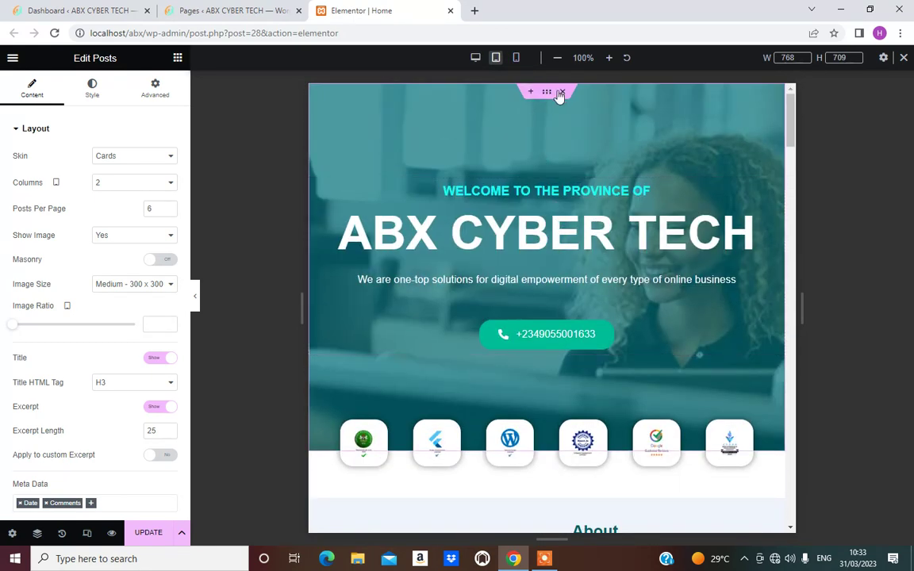
# Step: Switch to the Mobile Portrait preview and examine the layout of the page sections, ending at the hero banner
pyautogui.click(517, 59)
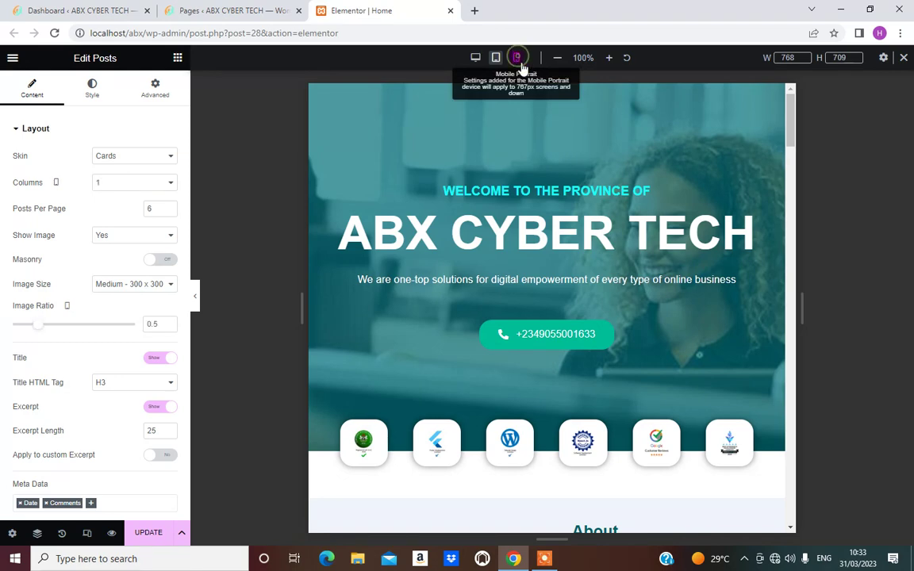
pyautogui.scroll(-15, 513, 340)
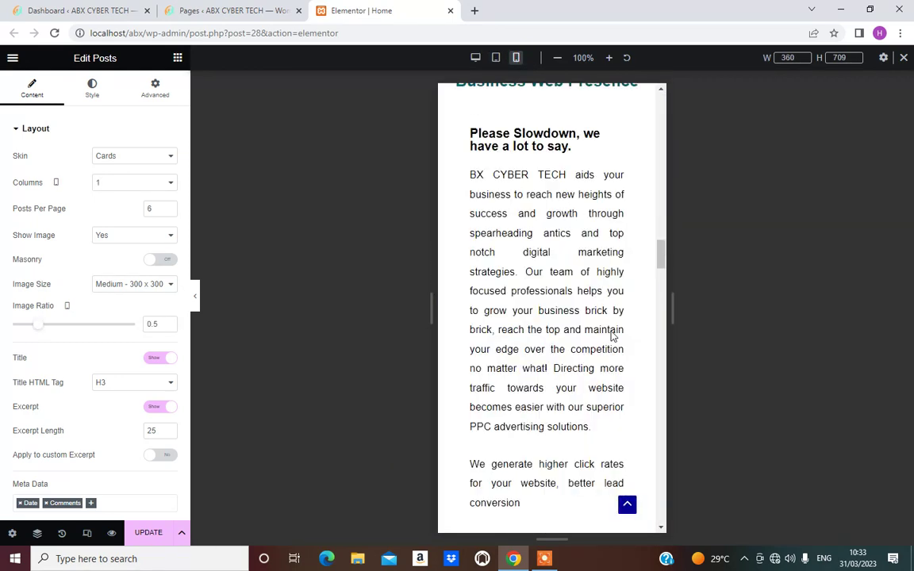
pyautogui.scroll(5, 608, 333)
pyautogui.scroll(10, 583, 274)
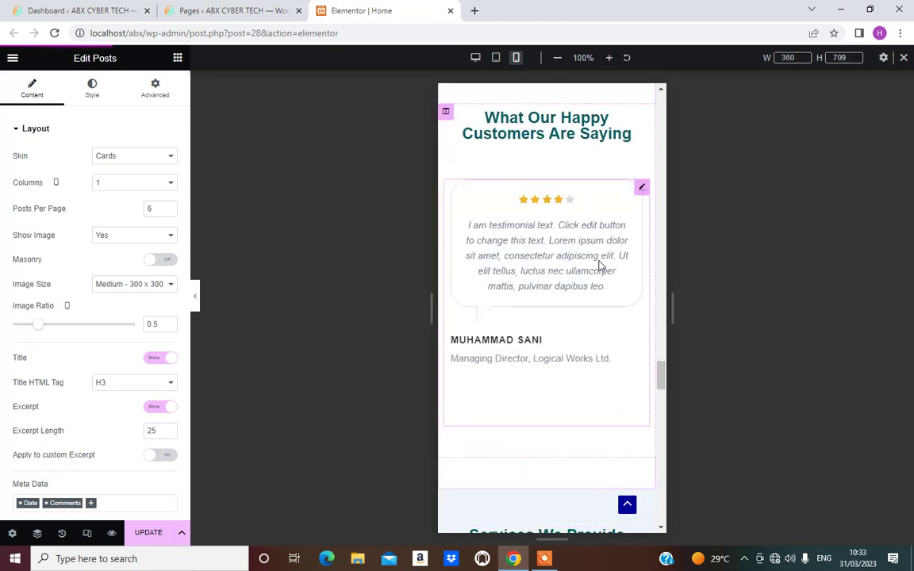
pyautogui.scroll(-6, 599, 266)
pyautogui.scroll(1, 568, 237)
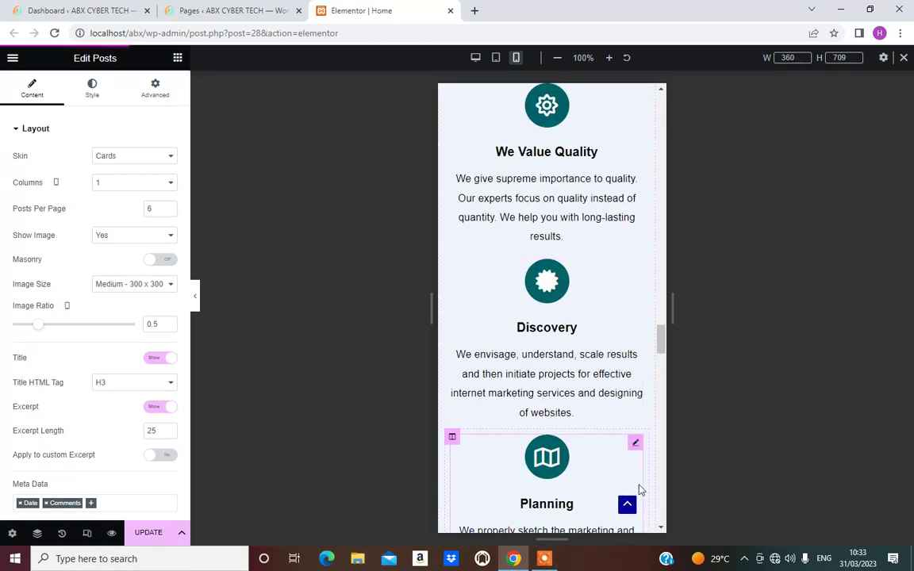
pyautogui.click(626, 503)
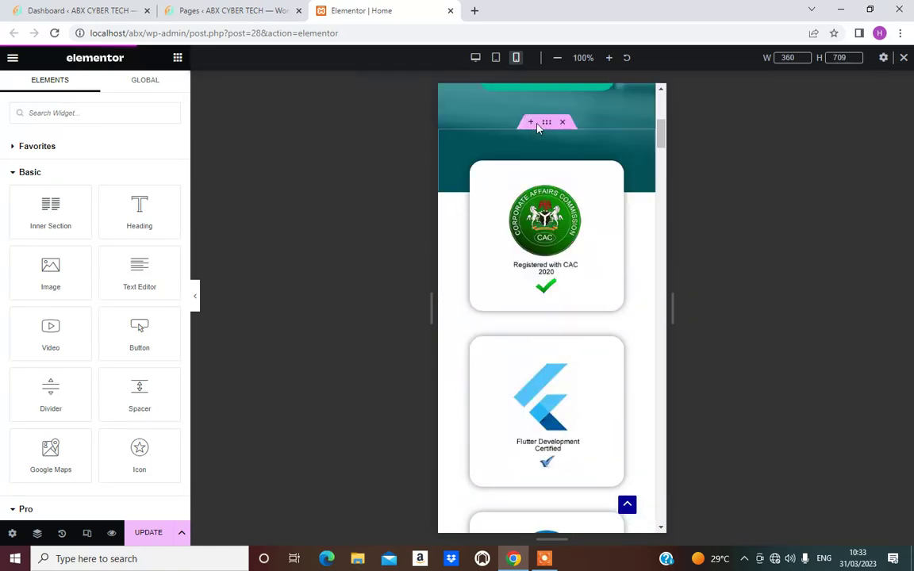
pyautogui.scroll(-3, 609, 278)
pyautogui.scroll(3, 564, 311)
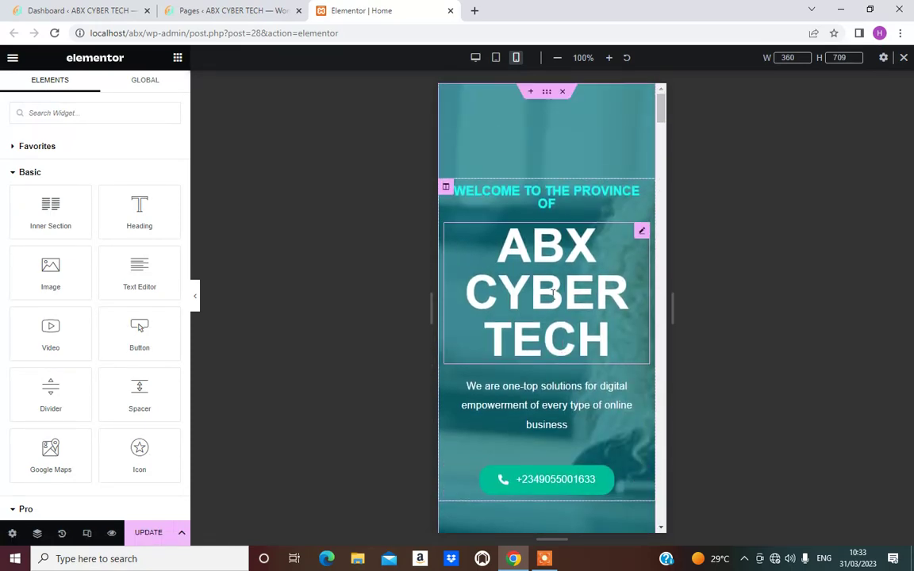
# Step: Set the HTML tag of the "WELCOME TO THE PROVINCE OF" heading to H4
pyautogui.click(476, 195)
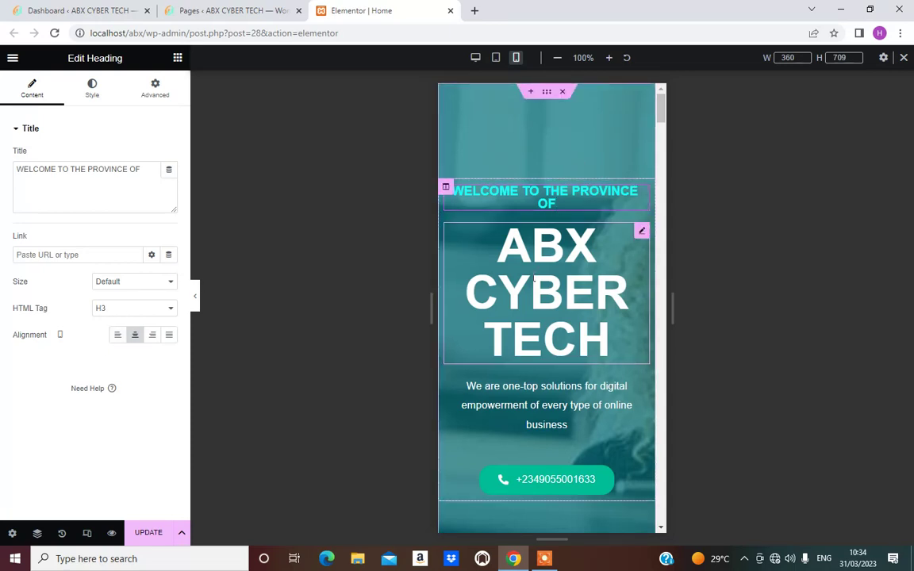
pyautogui.click(110, 308)
pyautogui.click(103, 350)
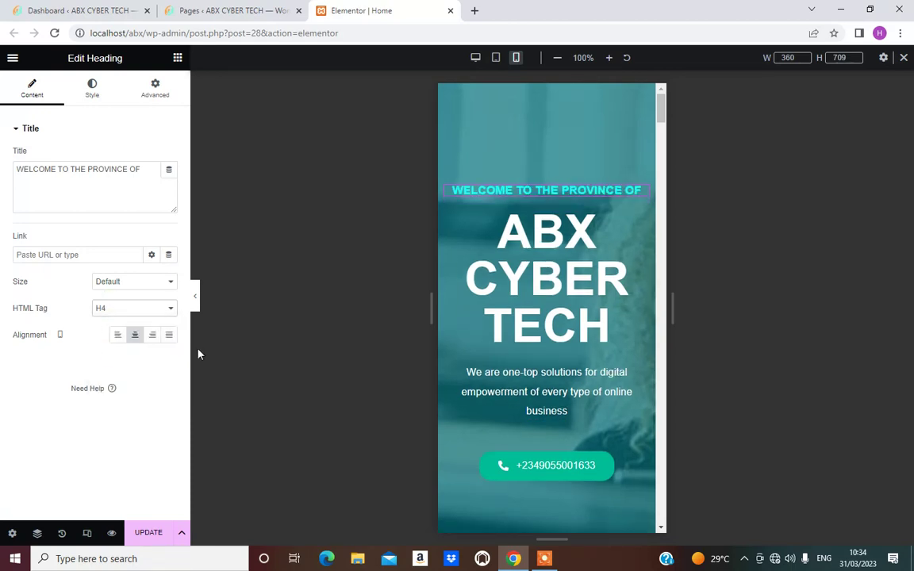
# Step: Try the H3 HTML tag on the "ABX CYBER TECH" heading, and return it to H2
pyautogui.scroll(-1, 539, 216)
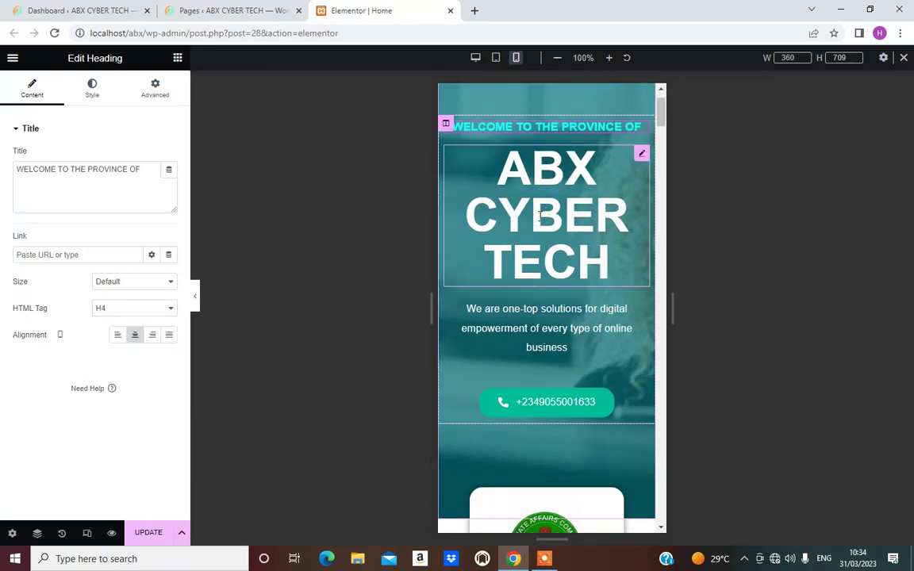
pyautogui.click(540, 216)
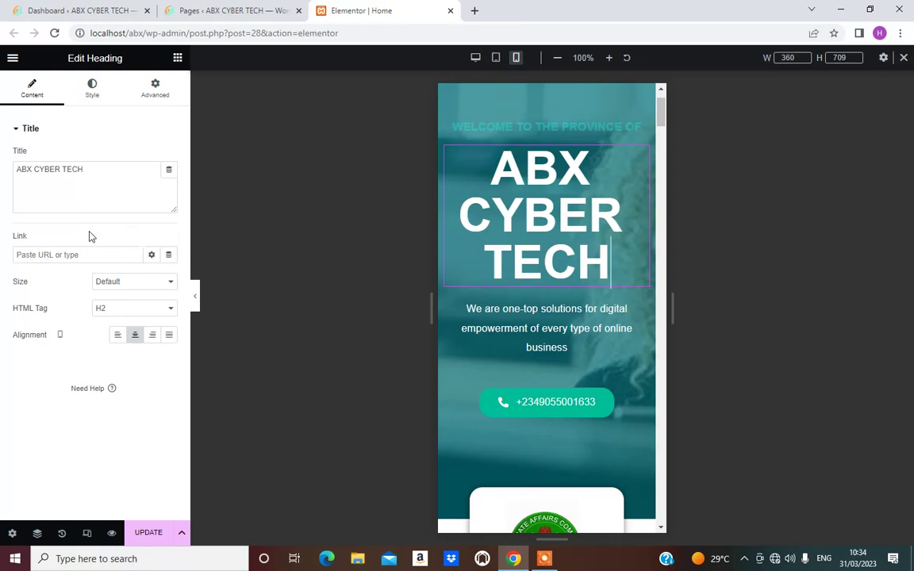
pyautogui.click(111, 309)
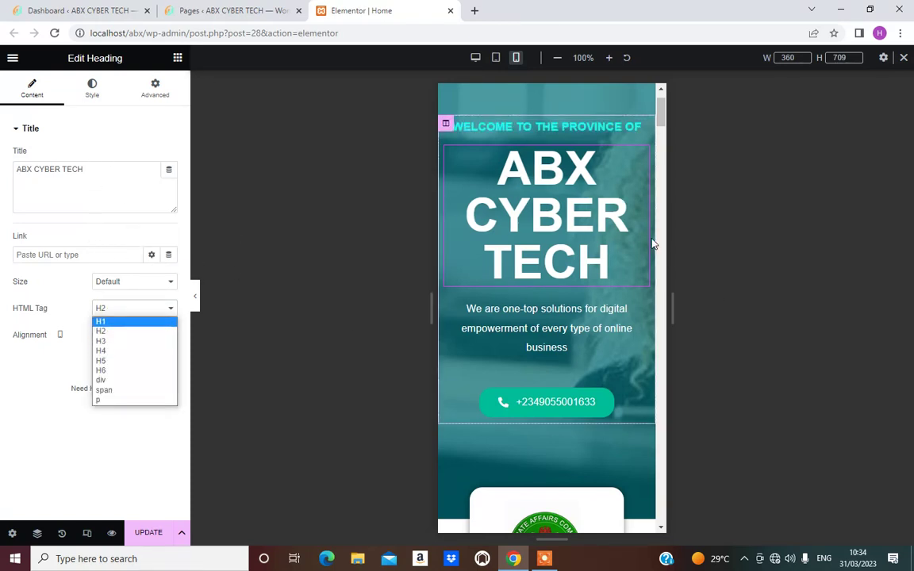
pyautogui.click(585, 249)
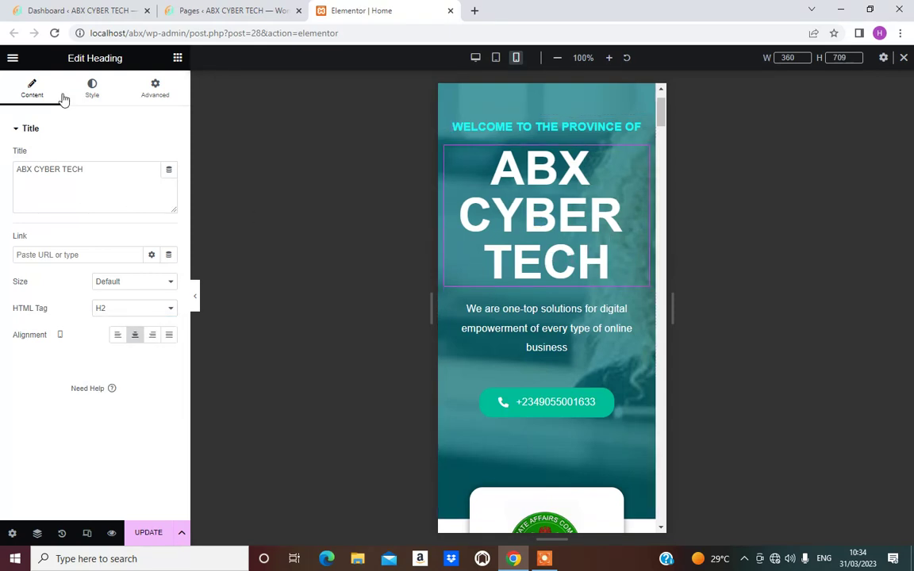
pyautogui.click(123, 313)
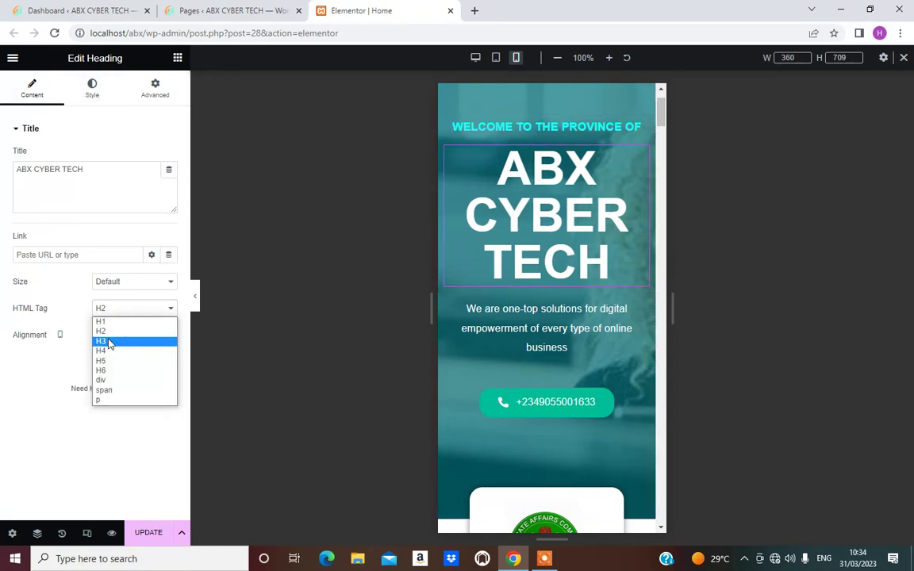
pyautogui.click(110, 341)
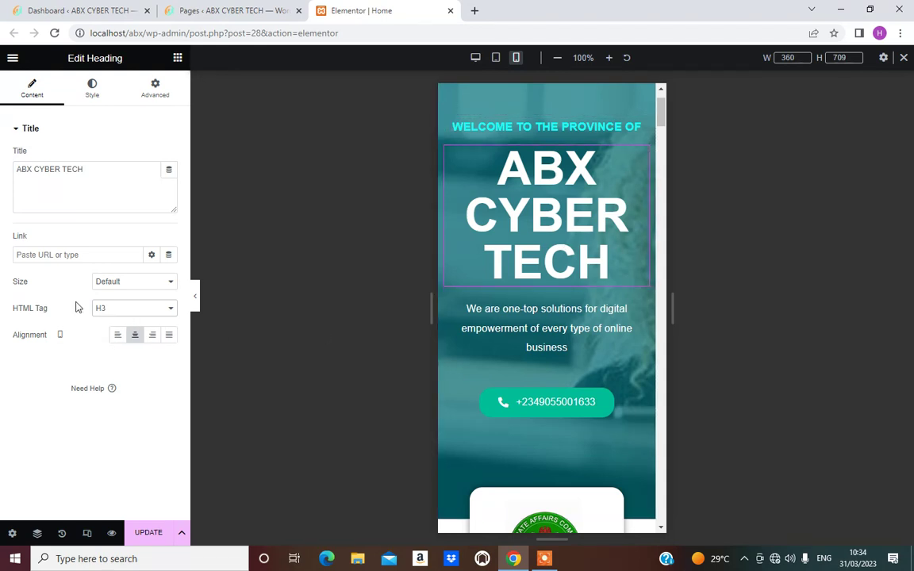
pyautogui.click(139, 309)
pyautogui.click(104, 331)
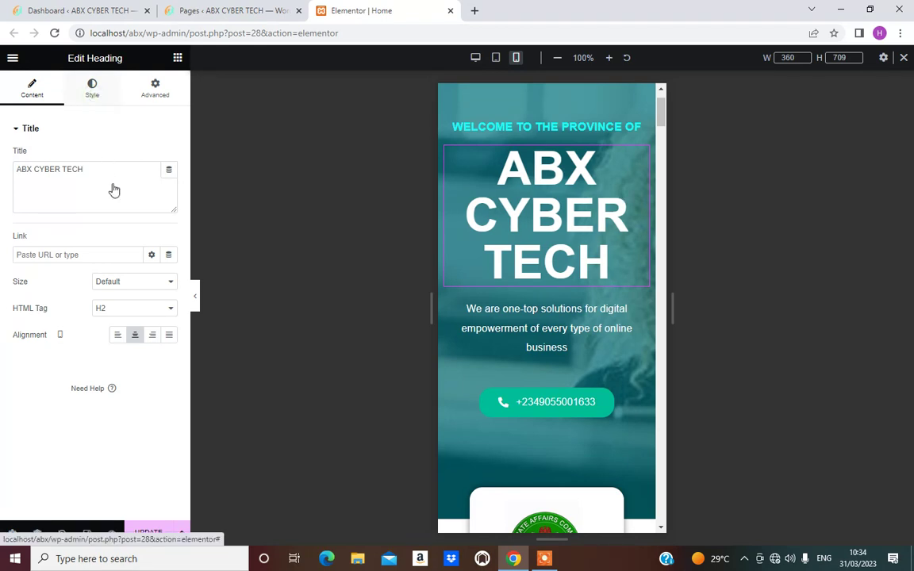
# Step: Set the mobile font size of the "ABX CYBER TECH" heading to 33 px
pyautogui.click(93, 89)
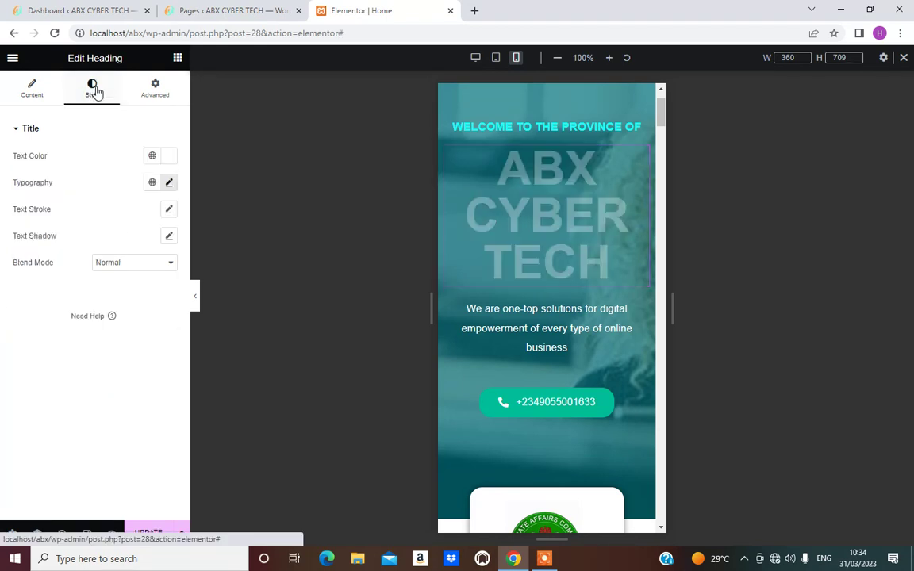
pyautogui.click(170, 183)
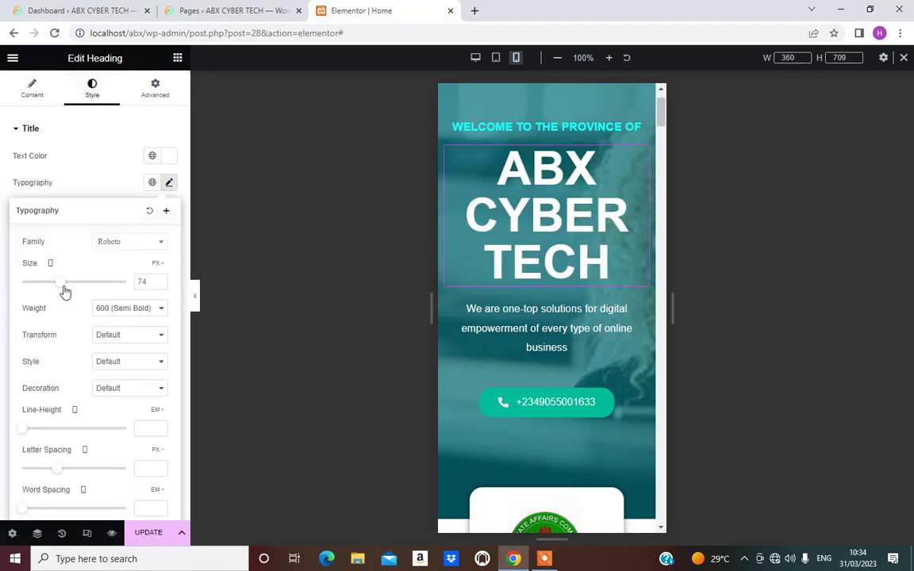
pyautogui.moveTo(61, 289); pyautogui.dragTo(40, 291)
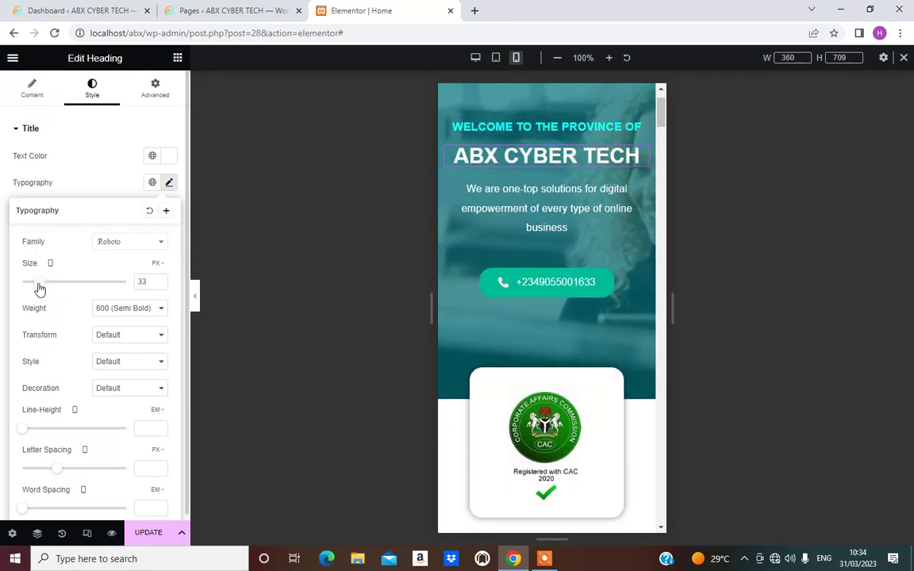
# Step: Set the mobile font size of the "WELCOME TO THE PROVINCE OF" heading to 16 px
pyautogui.click(476, 127)
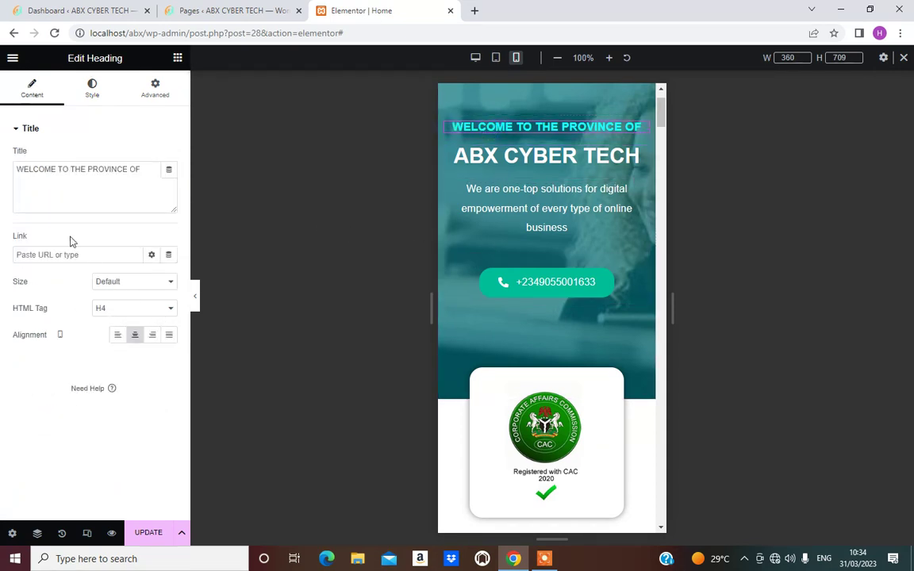
pyautogui.click(97, 94)
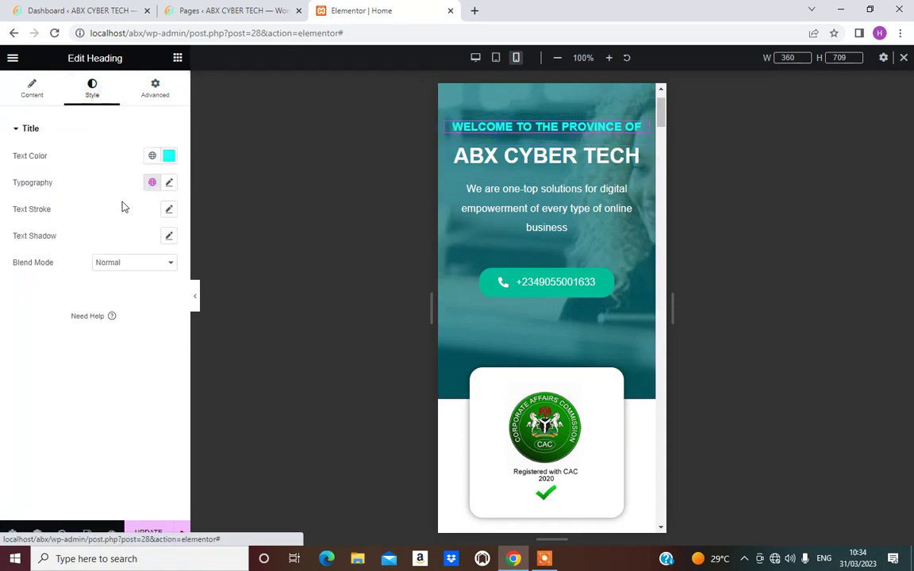
pyautogui.click(168, 184)
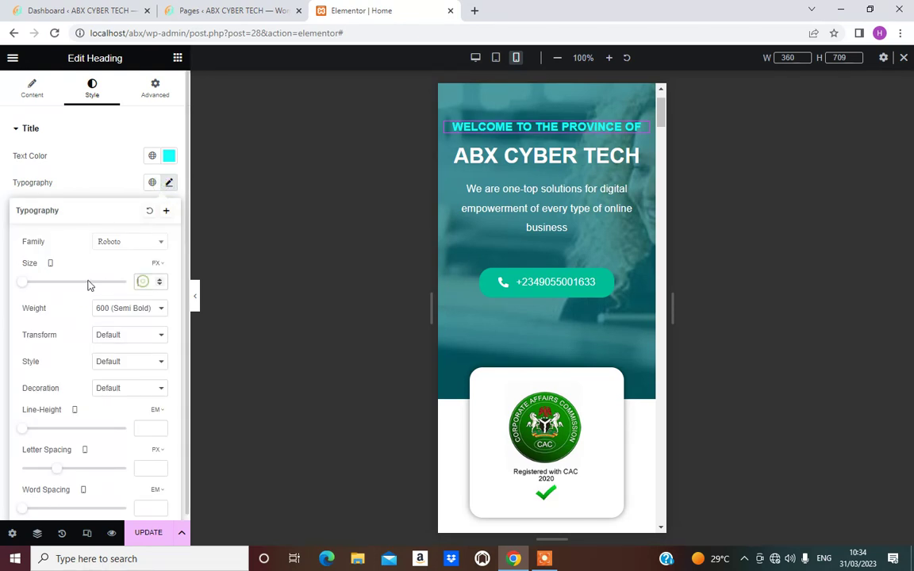
pyautogui.write('1')
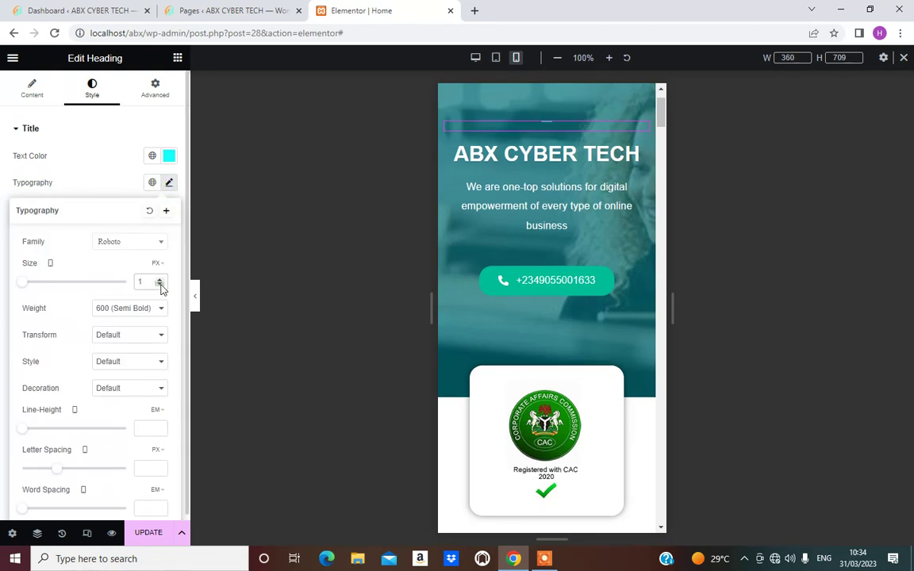
pyautogui.moveTo(24, 288); pyautogui.dragTo(33, 288)
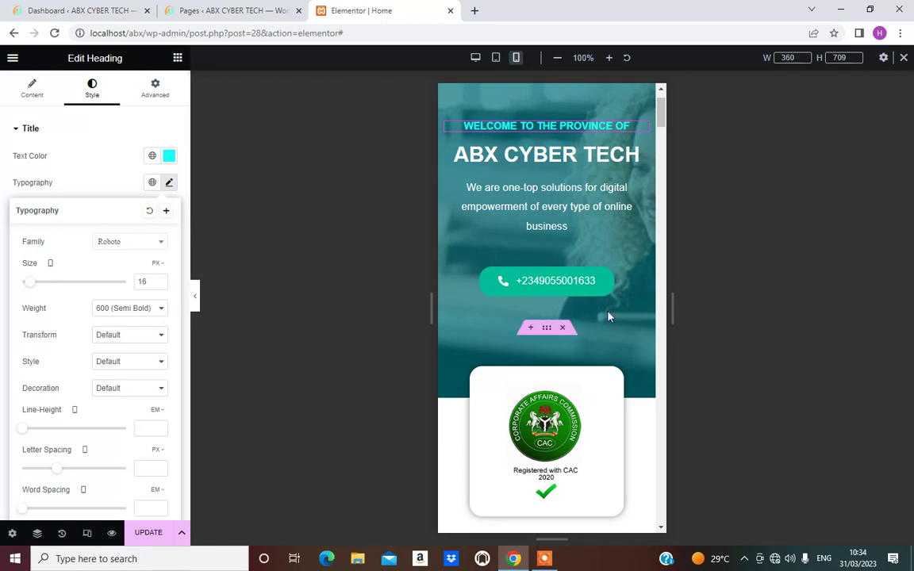
# Step: Try a 50% mobile column width on the CAC registration and Flutter Development card columns
pyautogui.scroll(-3, 529, 228)
pyautogui.scroll(-4, 542, 220)
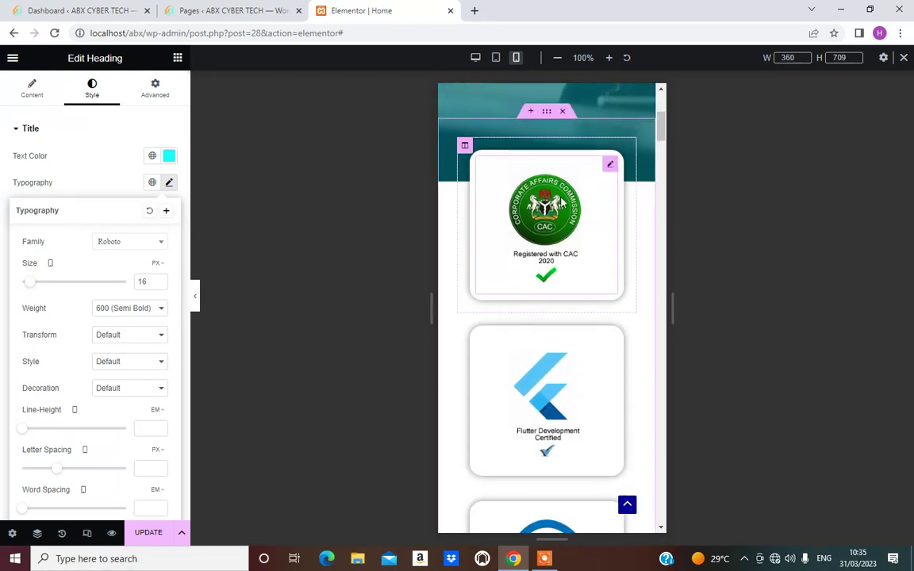
pyautogui.scroll(3, 584, 256)
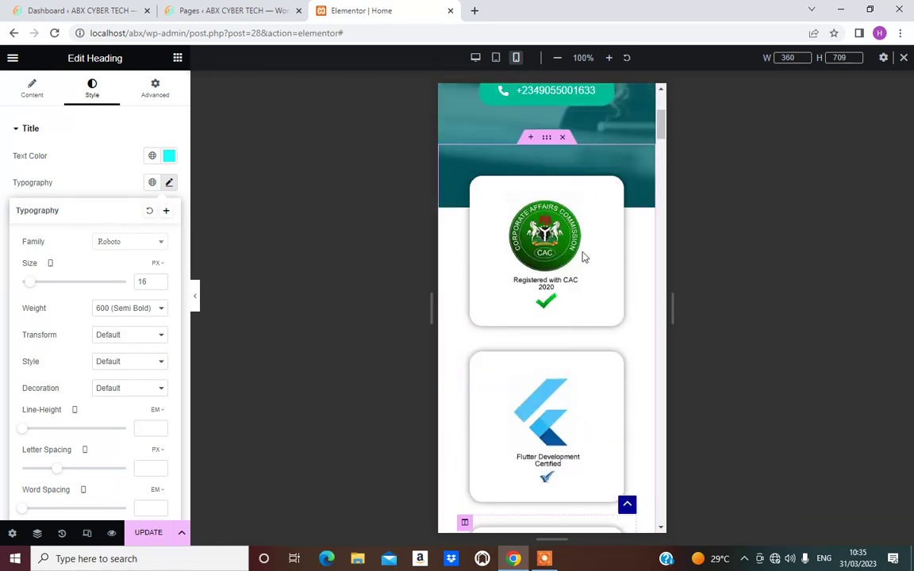
pyautogui.click(465, 173)
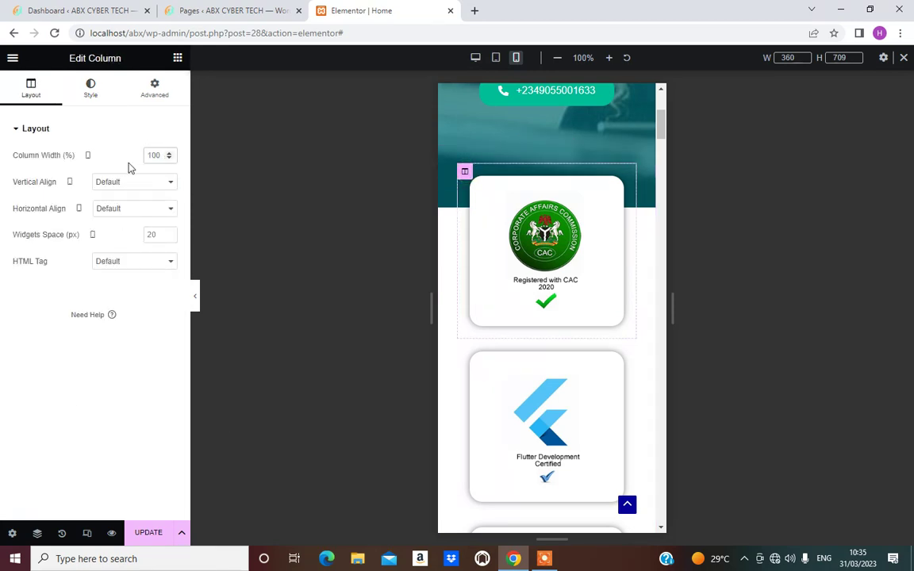
pyautogui.write('50')
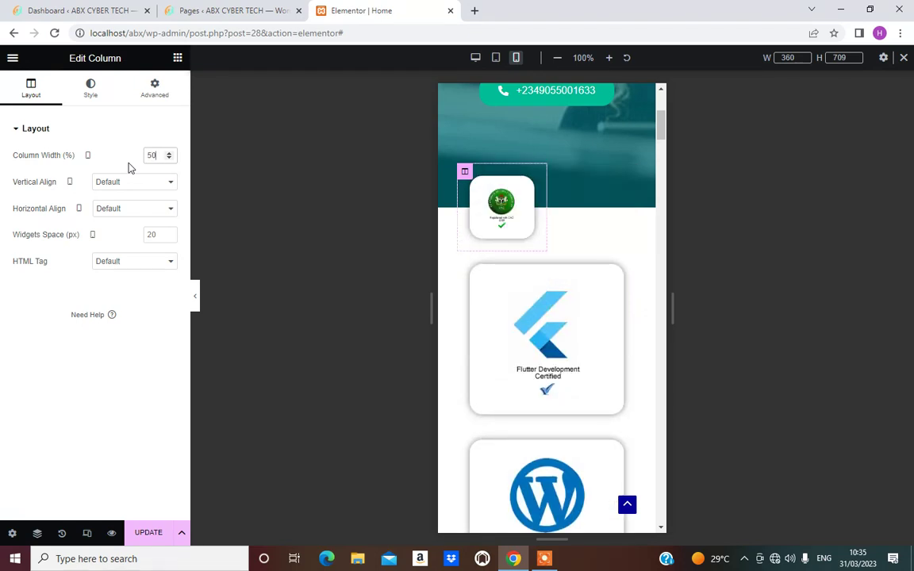
pyautogui.click(465, 259)
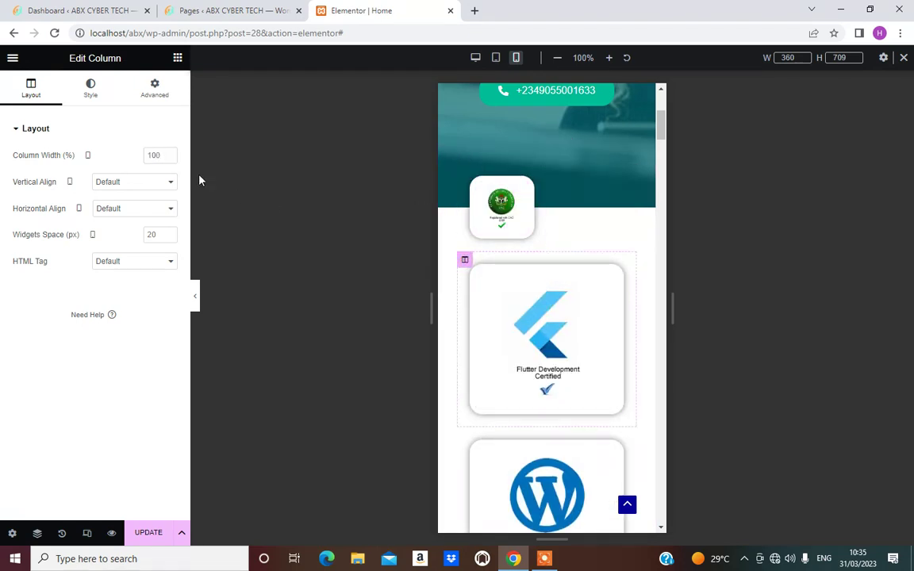
pyautogui.click(158, 155)
pyautogui.write('50')
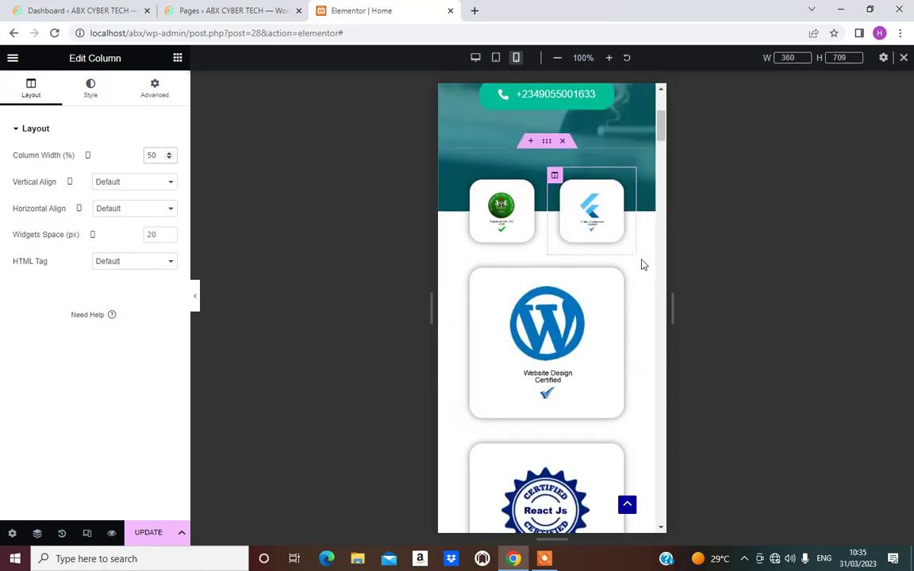
pyautogui.scroll(-2, 640, 261)
pyautogui.scroll(-3, 626, 265)
pyautogui.scroll(8, 620, 262)
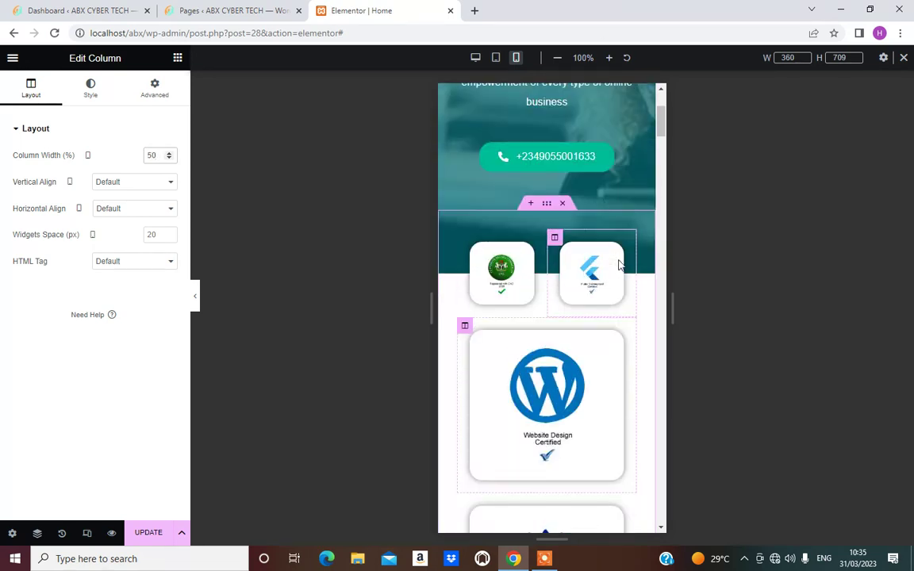
pyautogui.scroll(-3, 611, 292)
pyautogui.scroll(-1, 610, 296)
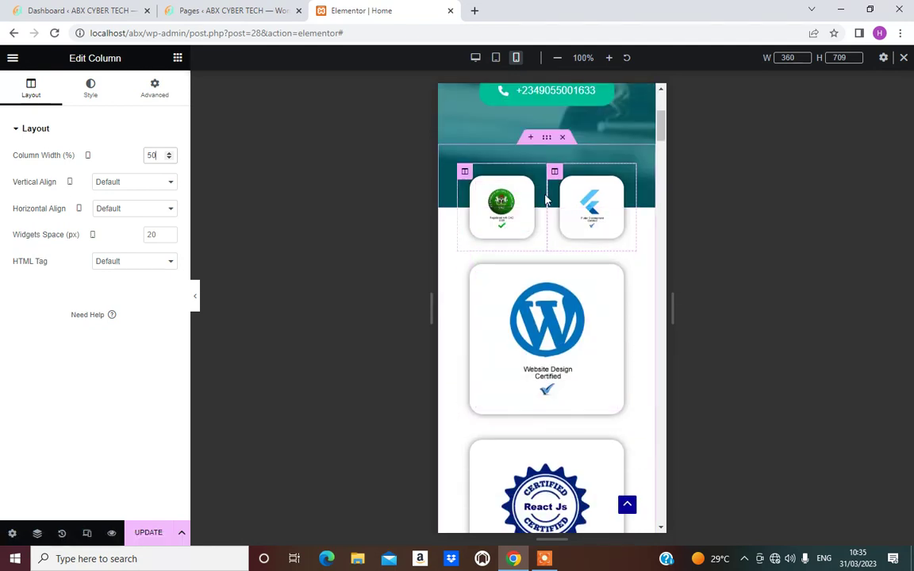
# Step: Restore the mobile column width of the Flutter Development and CAC registration cards to 100%
pyautogui.press('BackSpace')
pyautogui.press('BackSpace')
pyautogui.write('100')
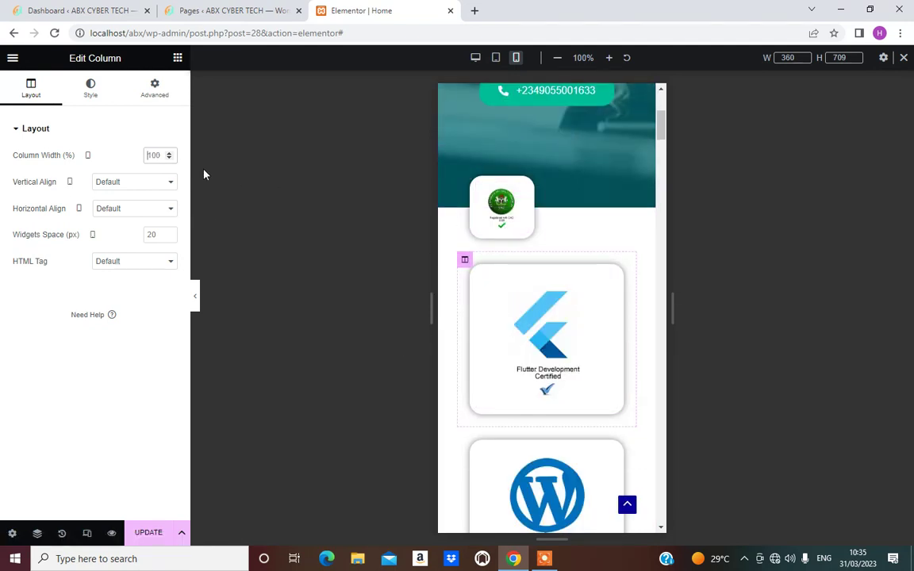
pyautogui.click(479, 216)
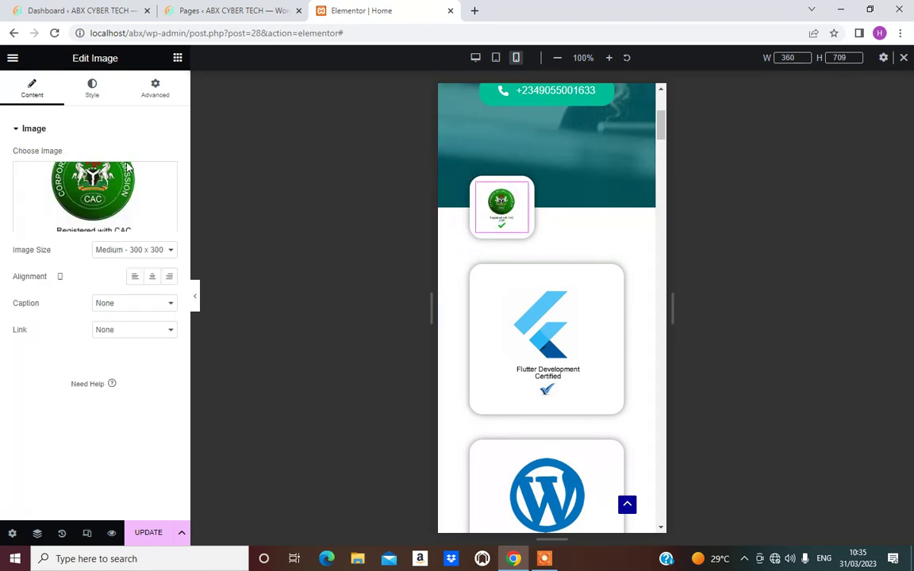
pyautogui.click(466, 172)
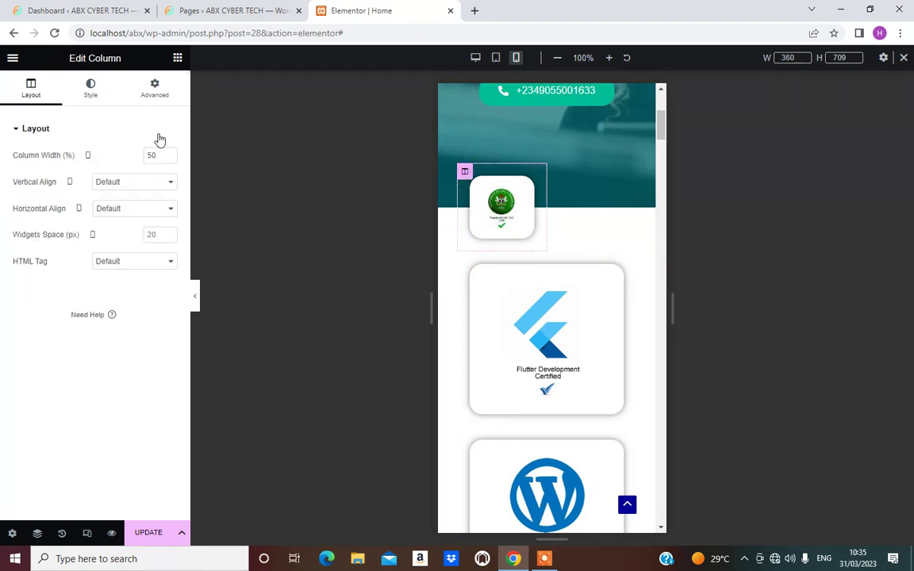
pyautogui.click(158, 151)
pyautogui.write('100')
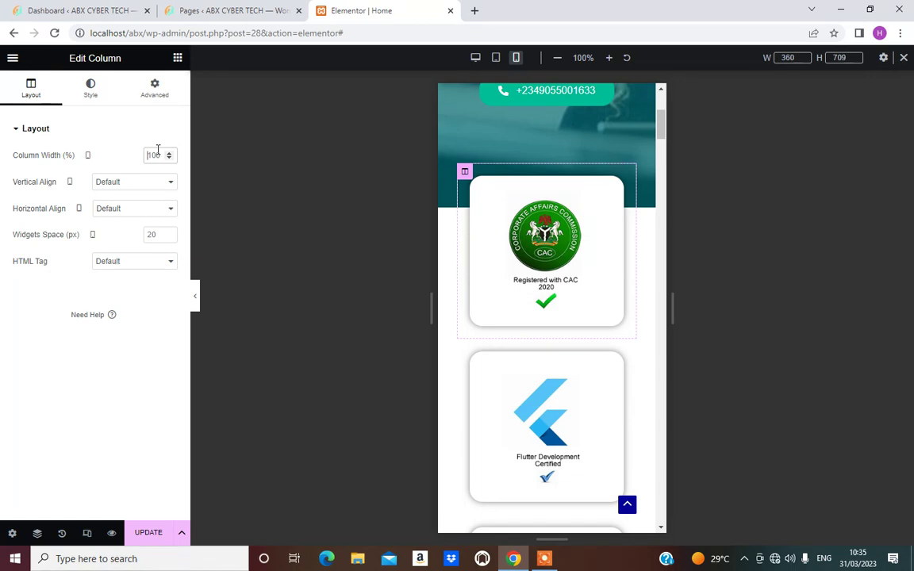
# Step: Set the mobile padding of the column holding the computer image above the About text to 20 px on all sides
pyautogui.scroll(-8, 591, 325)
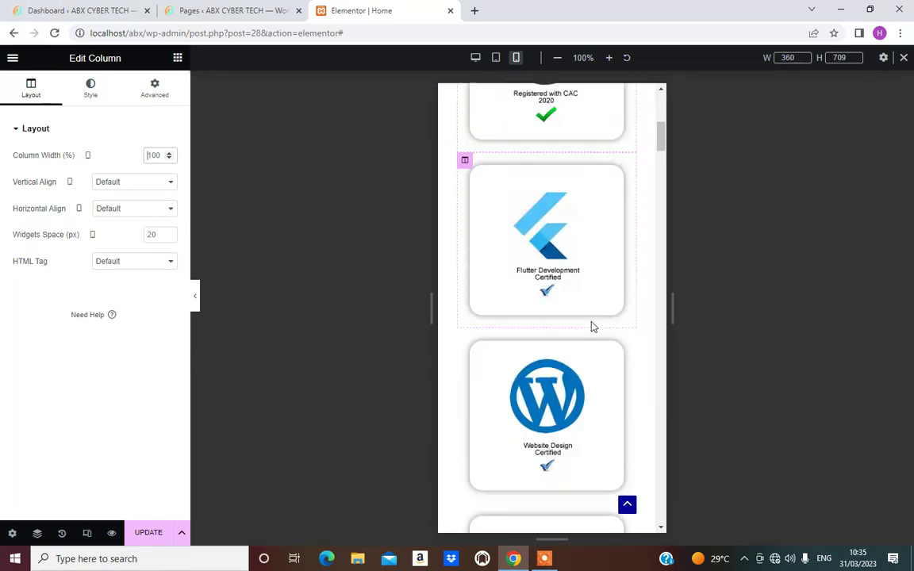
pyautogui.scroll(-6, 591, 325)
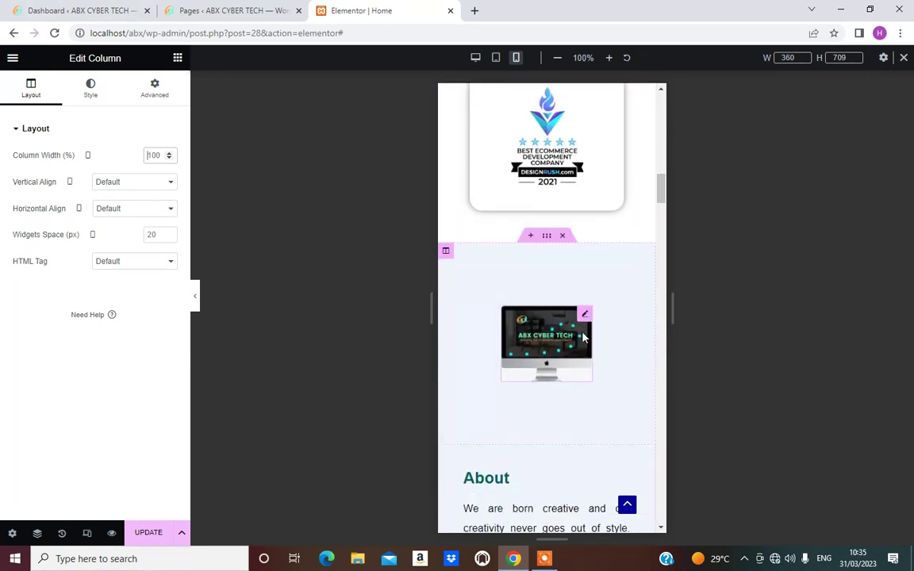
pyautogui.click(528, 256)
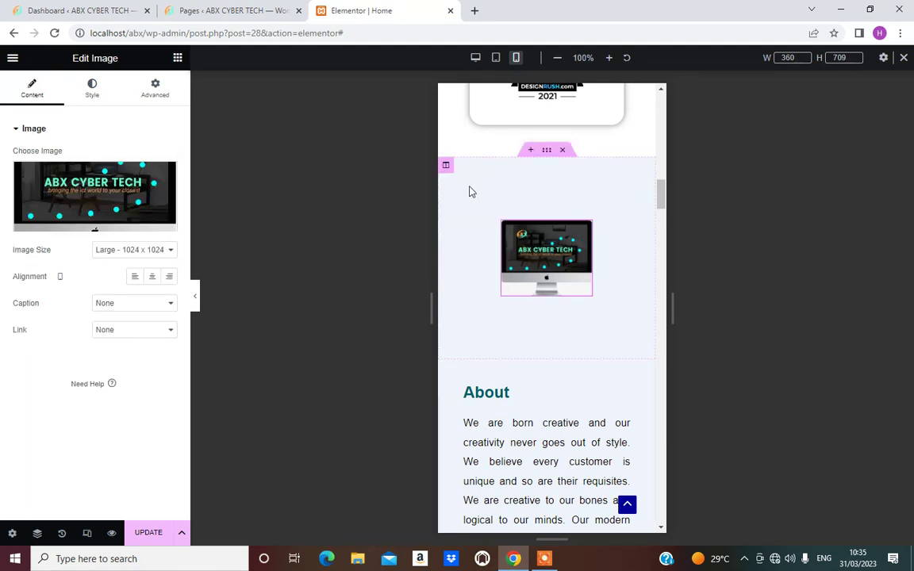
pyautogui.click(447, 168)
pyautogui.click(526, 261)
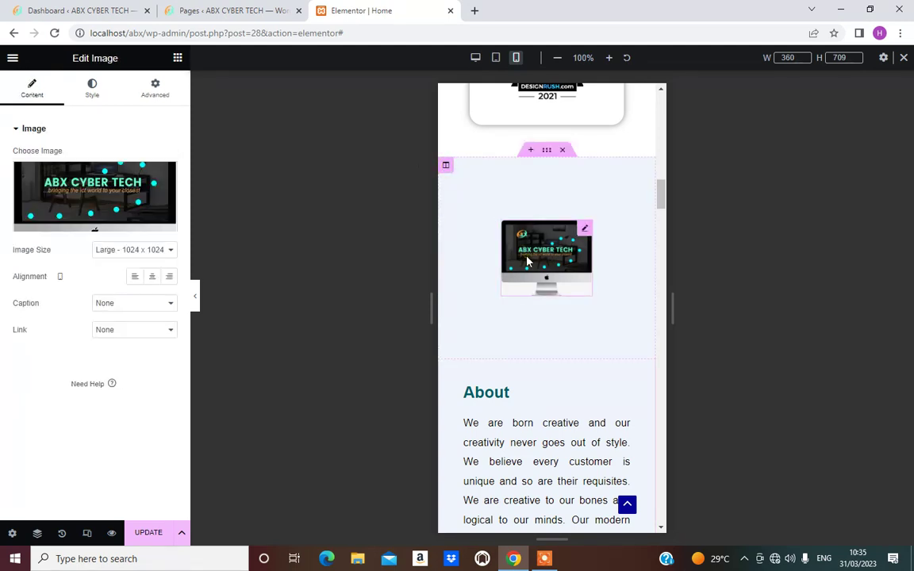
pyautogui.click(446, 167)
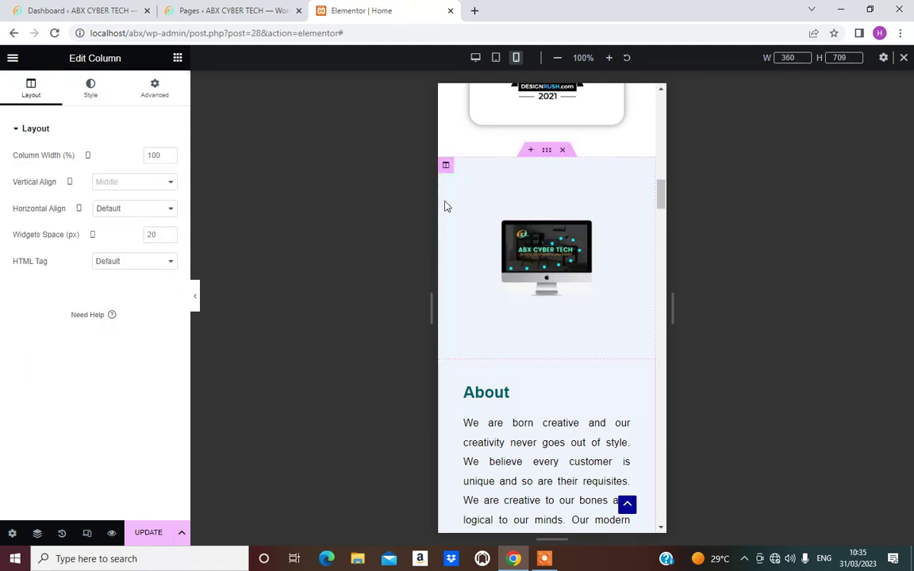
pyautogui.click(155, 94)
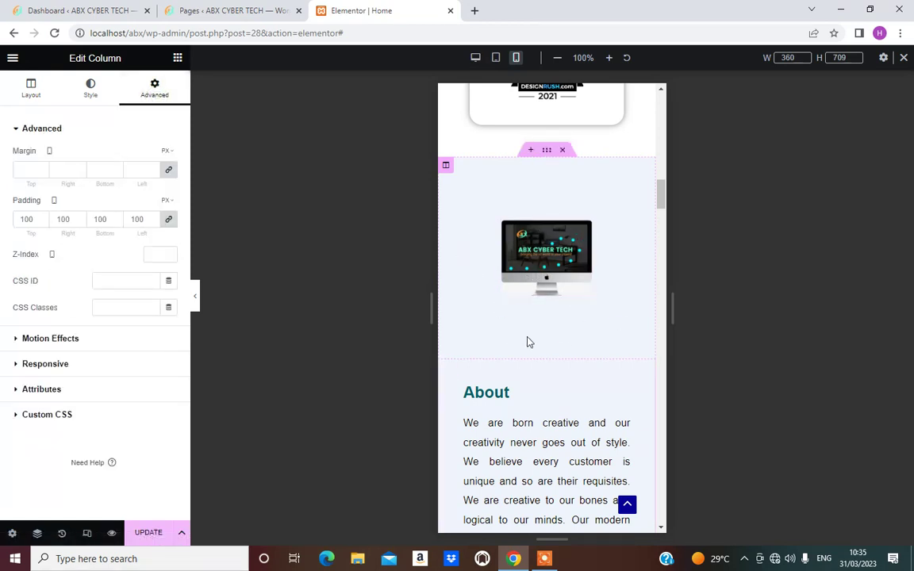
pyautogui.doubleClick(28, 219)
pyautogui.write('20')
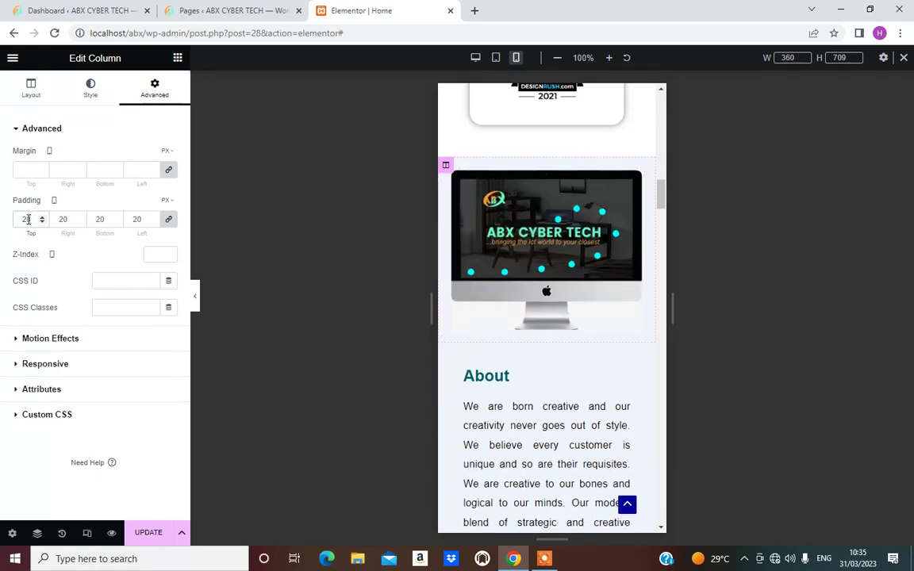
pyautogui.scroll(-5, 547, 317)
pyautogui.scroll(4, 516, 292)
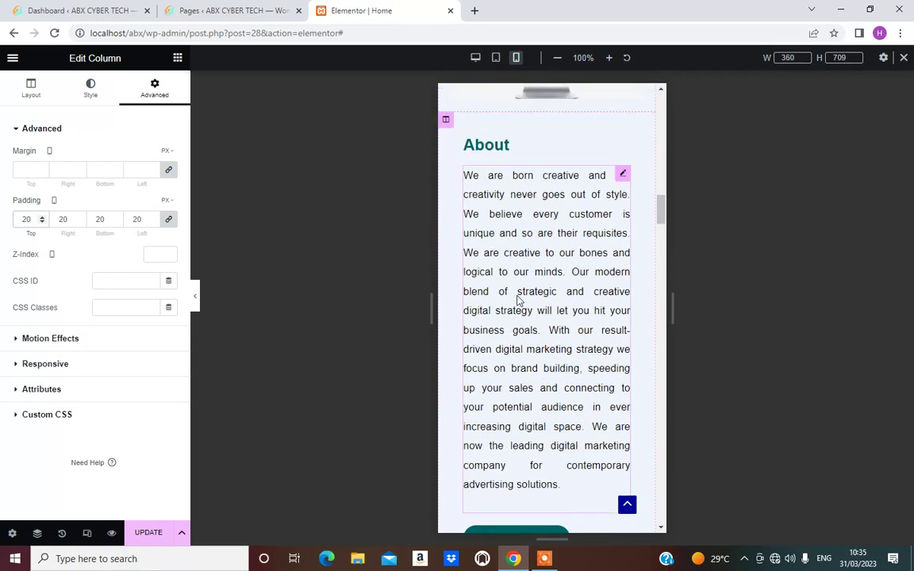
# Step: Set the mobile padding of the column holding the About heading and text to 20 px on all sides
pyautogui.scroll(-10, 514, 284)
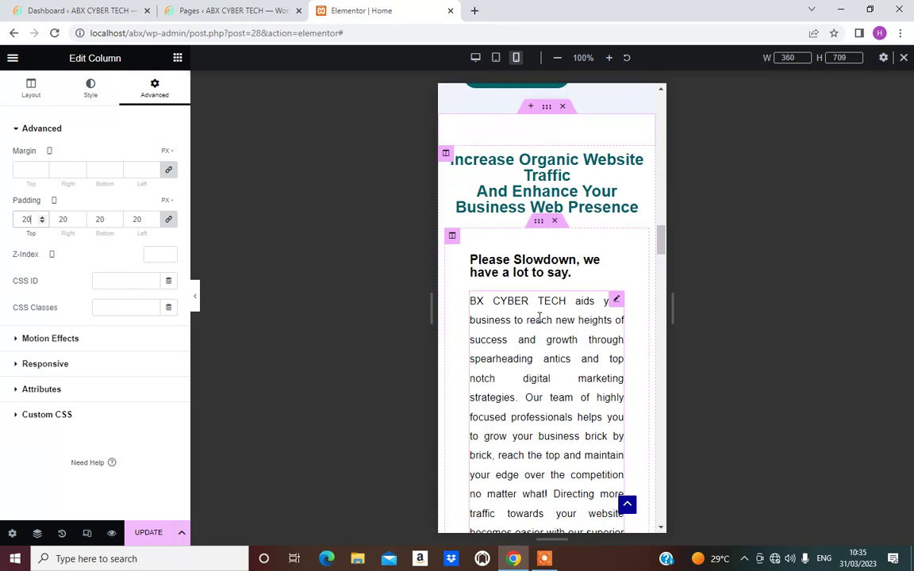
pyautogui.scroll(-8, 547, 310)
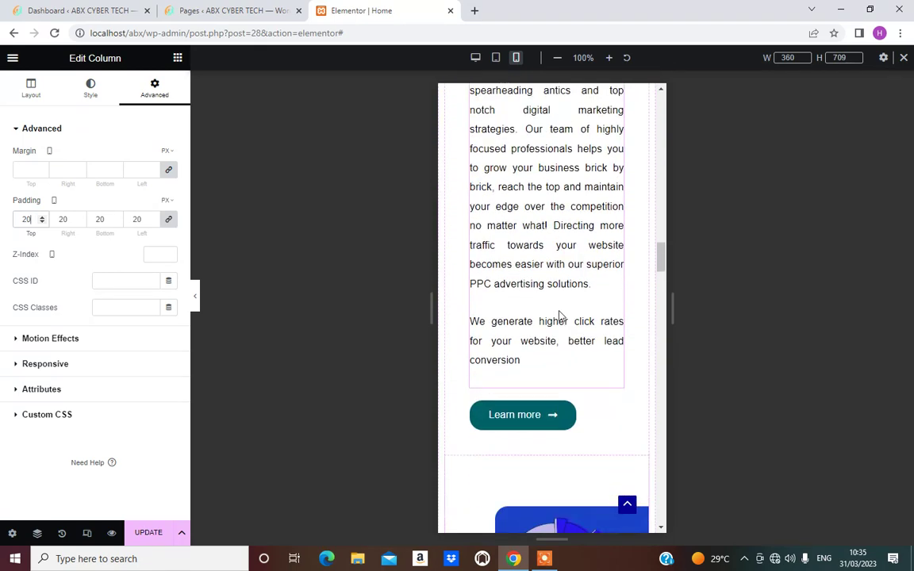
pyautogui.scroll(15, 553, 313)
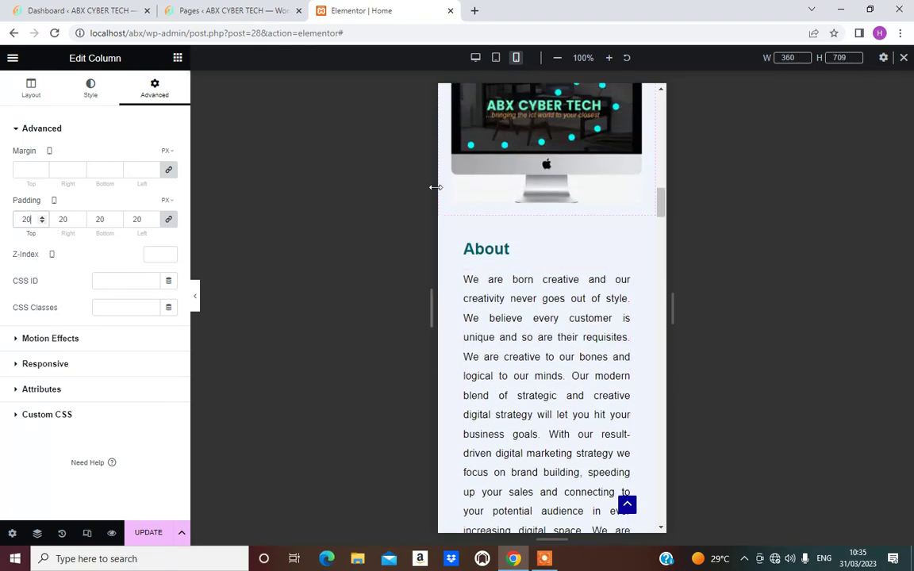
pyautogui.click(453, 225)
pyautogui.click(446, 227)
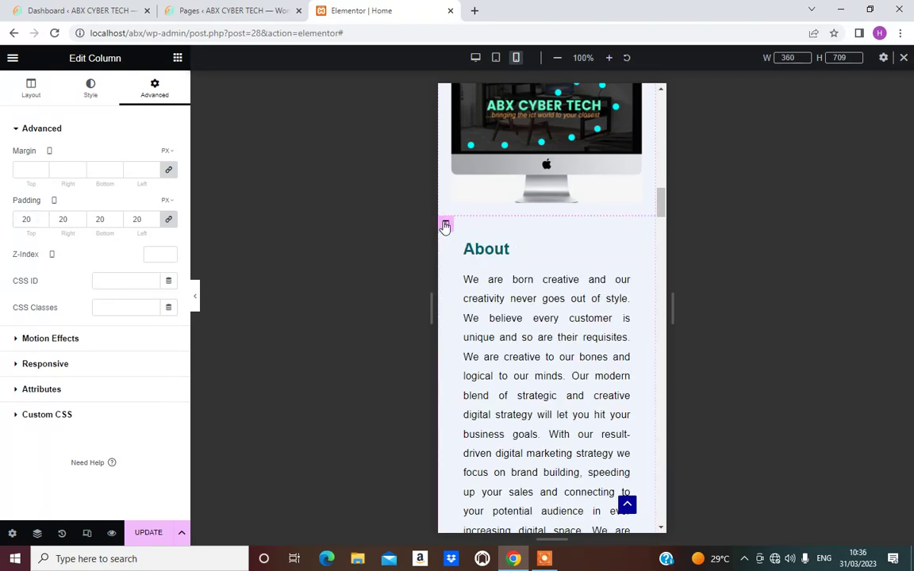
pyautogui.click(446, 227)
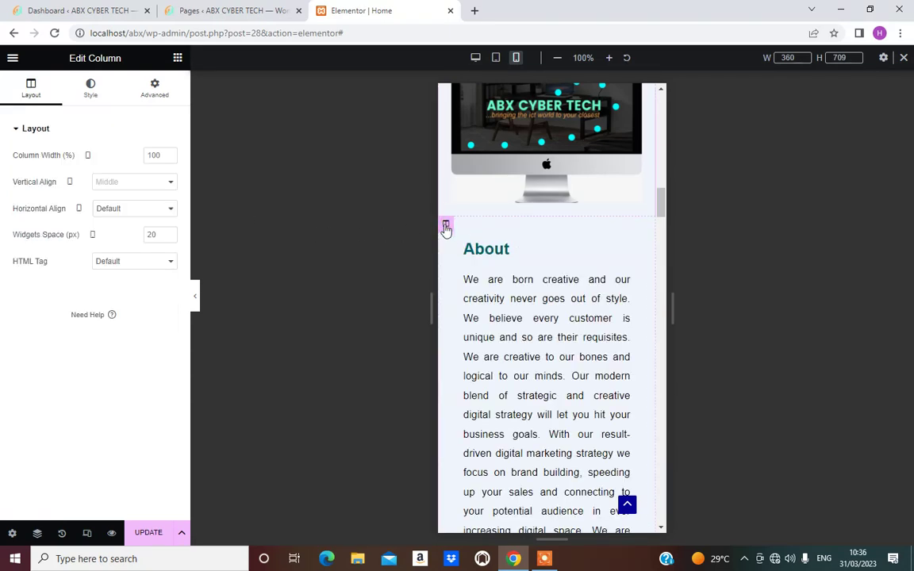
pyautogui.click(155, 89)
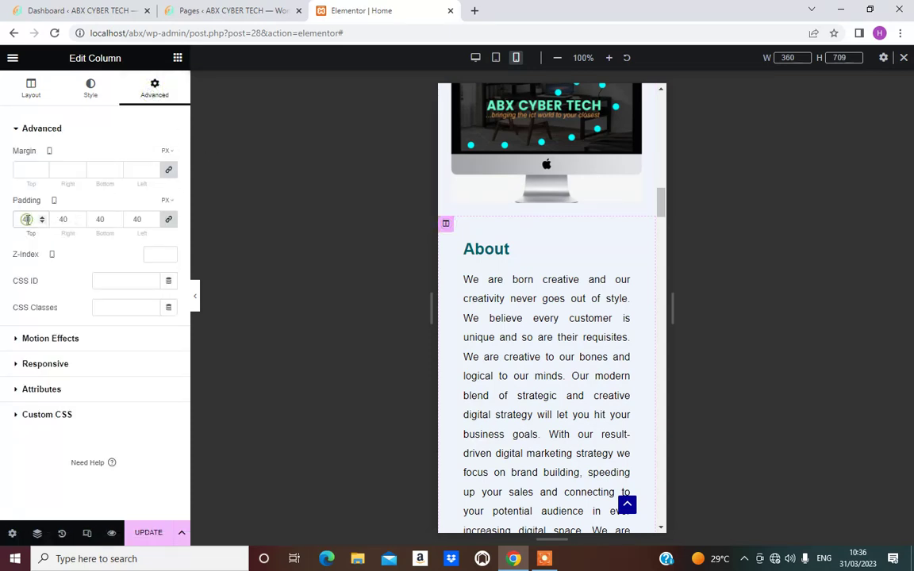
pyautogui.doubleClick(27, 220)
pyautogui.write('20')
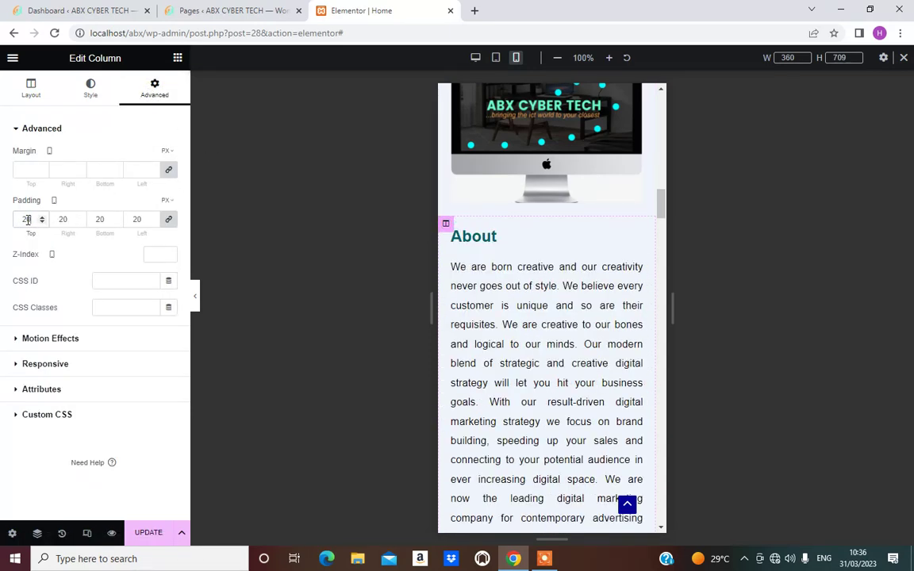
# Step: Try a 20 px mobile padding on the outer column holding the "Increase Organic Website Traffic" heading
pyautogui.scroll(-5, 553, 375)
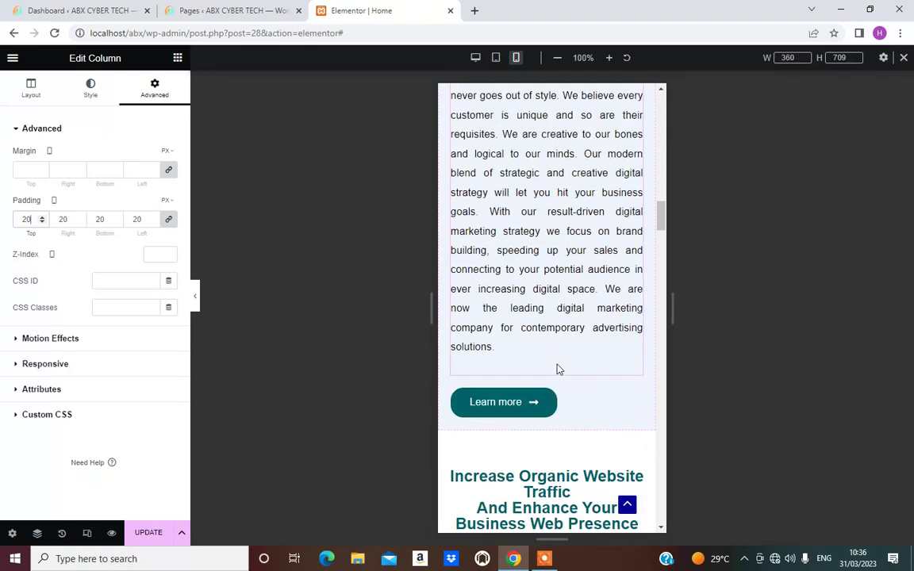
pyautogui.click(446, 281)
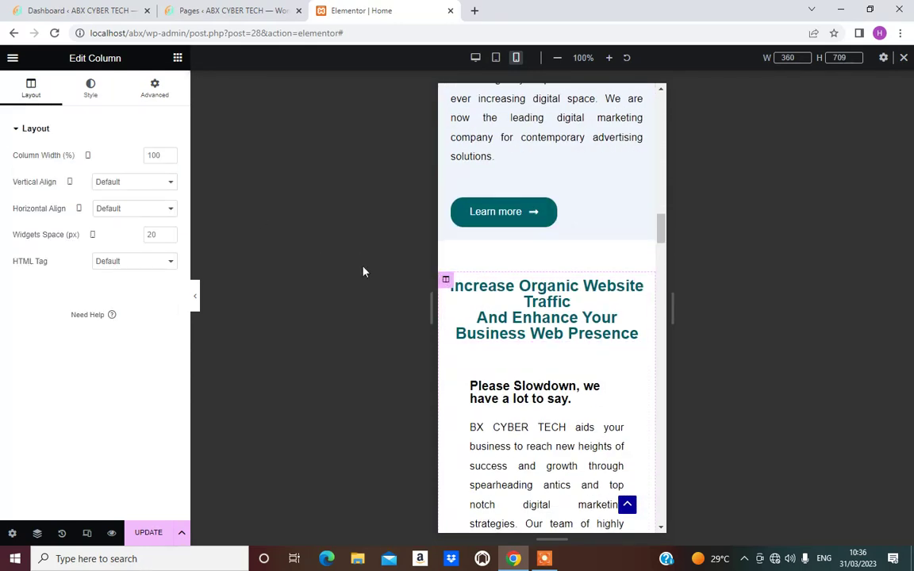
pyautogui.click(151, 91)
pyautogui.click(42, 223)
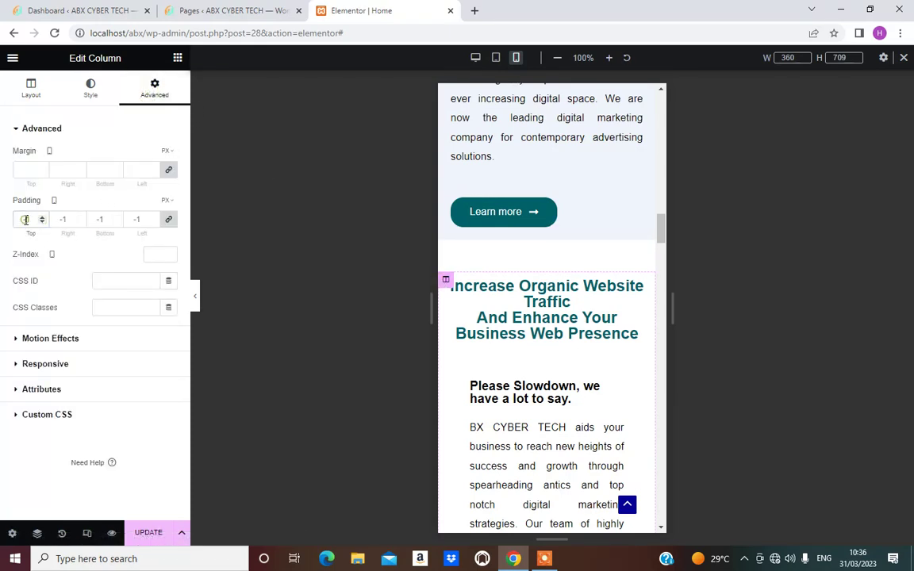
pyautogui.scroll(2, 26, 220)
pyautogui.scroll(20, 26, 220)
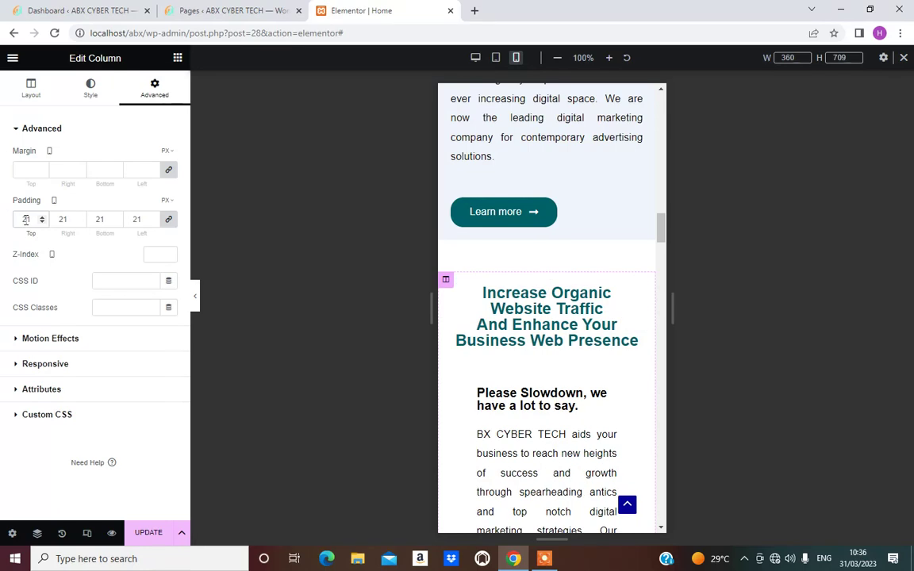
pyautogui.write('0')
pyautogui.press('Delete')
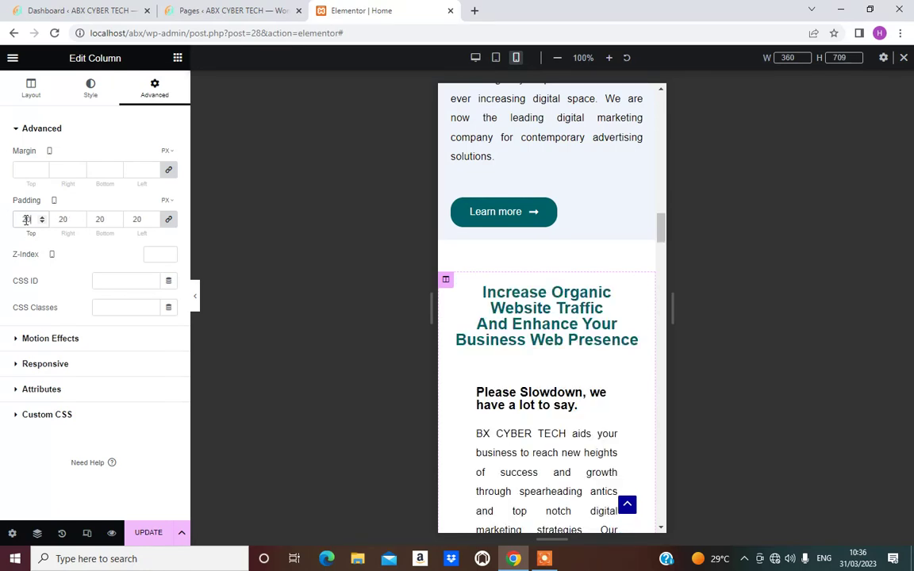
pyautogui.scroll(-3, 497, 421)
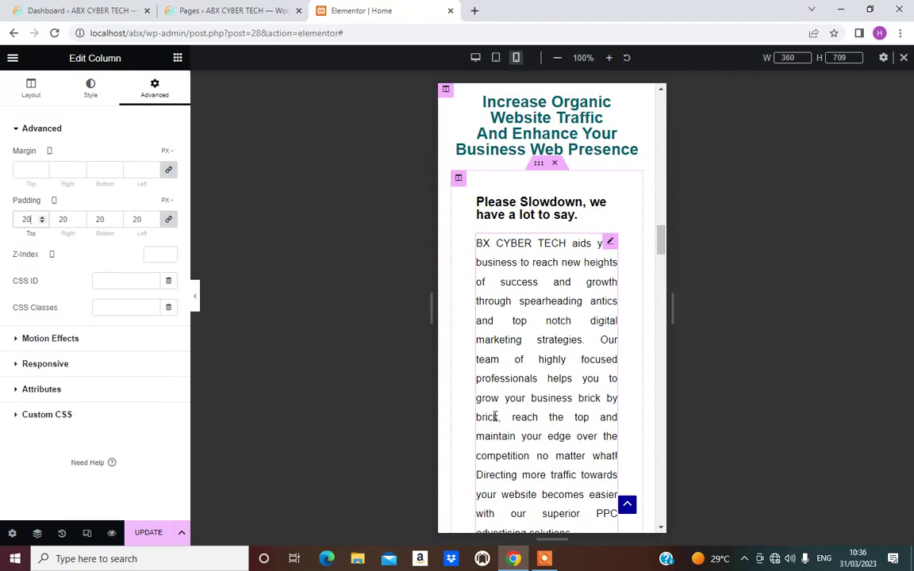
# Step: Clear the mobile padding values of the outer column holding the "Increase Organic Website Traffic" heading
pyautogui.scroll(1, 495, 417)
pyautogui.press('BackSpace')
pyautogui.press('BackSpace')
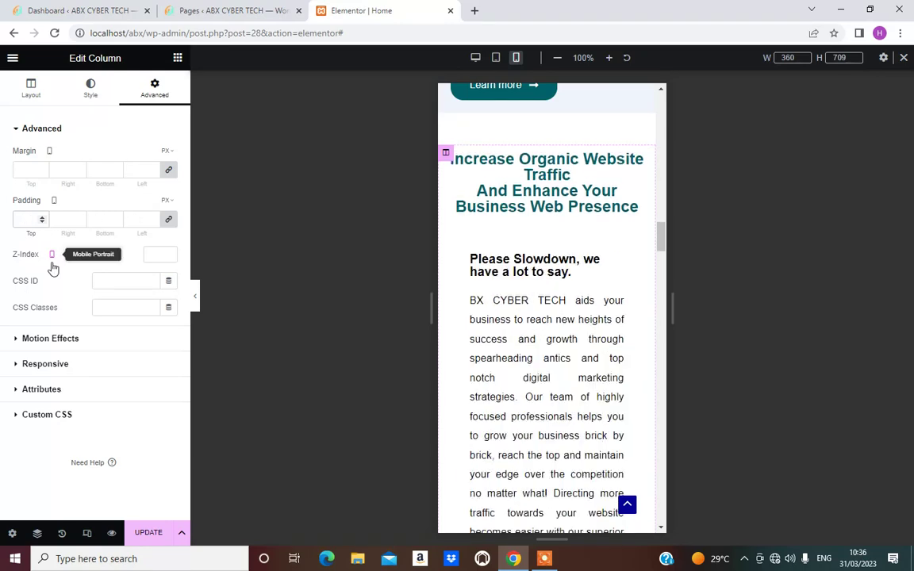
# Step: Set the mobile padding of the inner column with the "Please Slowdown, we have a lot to say." text to 20 px on all sides
pyautogui.scroll(-2, 506, 297)
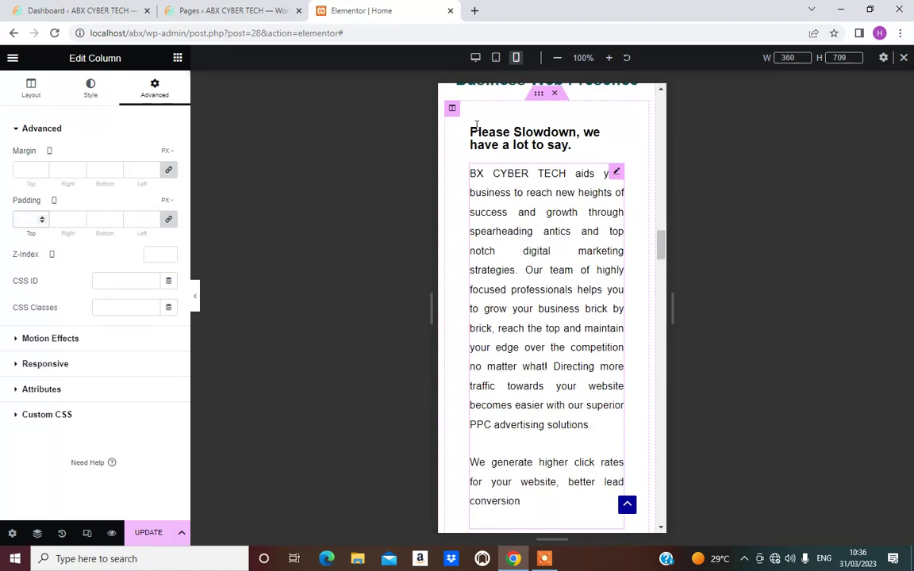
pyautogui.click(452, 111)
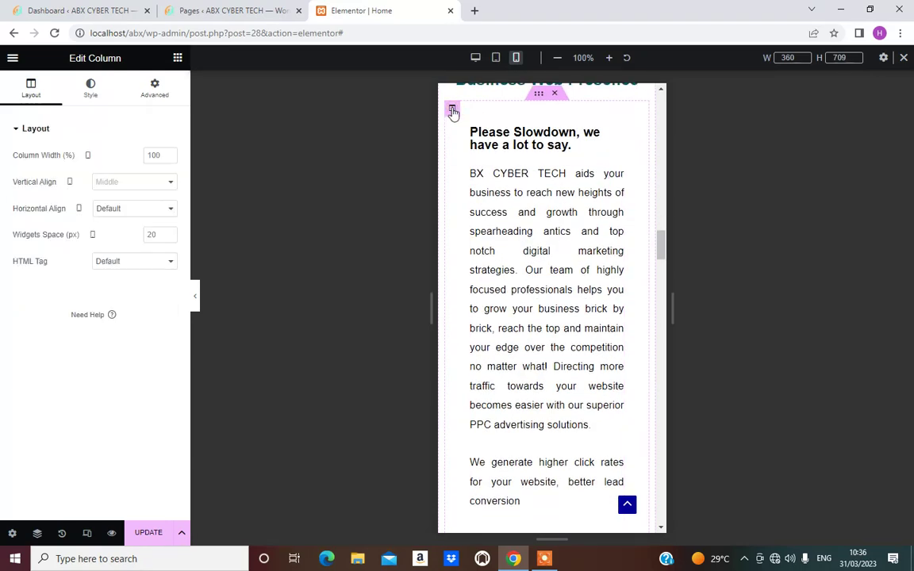
pyautogui.click(155, 91)
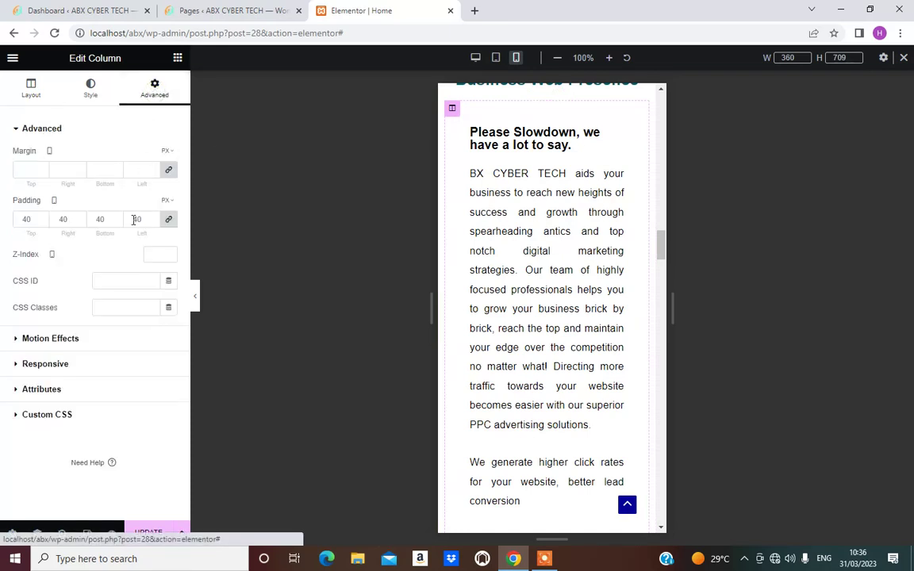
pyautogui.doubleClick(26, 219)
pyautogui.write('2')
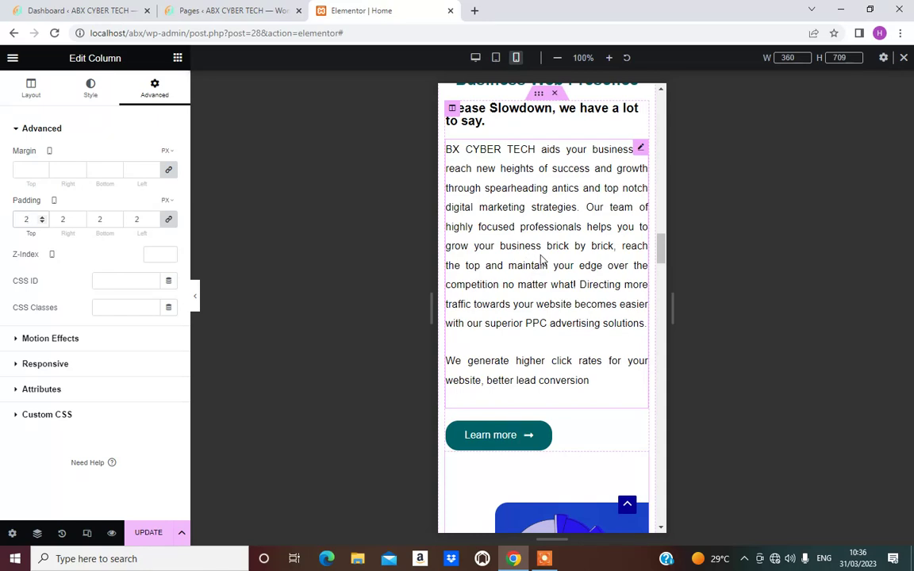
pyautogui.write('0')
pyautogui.scroll(2, 556, 254)
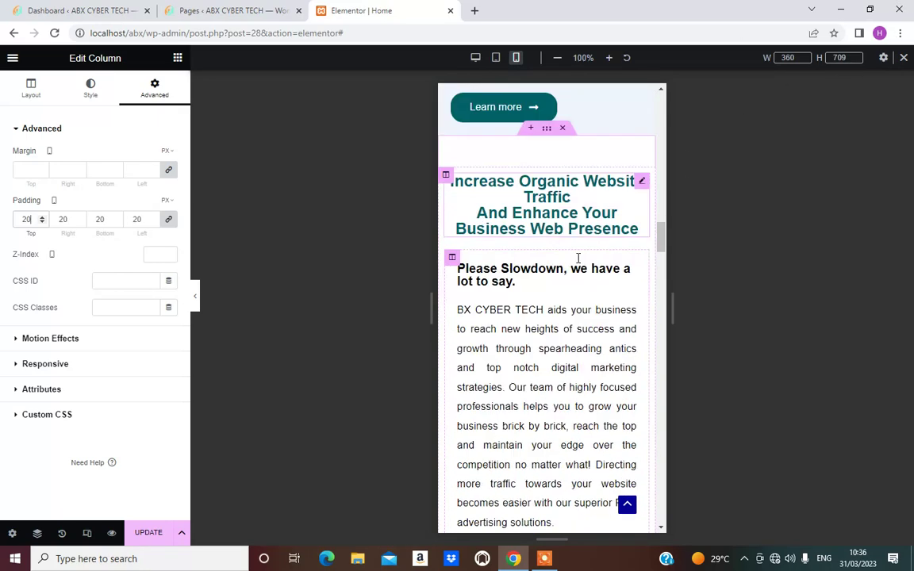
# Step: Set the mobile alignment of the blue "100% ORGANIC" illustration above the Why Choose Us section to left
pyautogui.scroll(-7, 612, 263)
pyautogui.scroll(2, 581, 257)
pyautogui.scroll(-1, 578, 252)
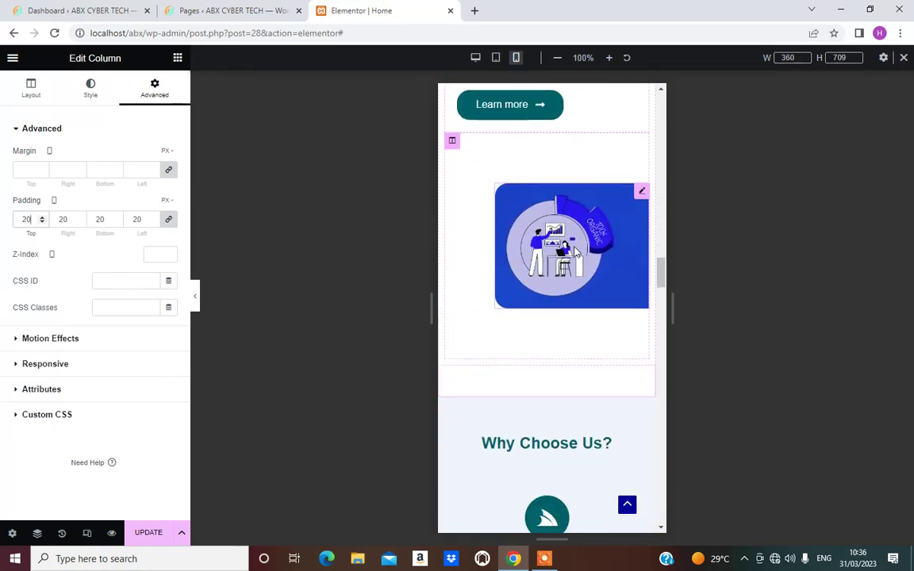
pyautogui.scroll(2, 504, 159)
pyautogui.scroll(-1, 514, 230)
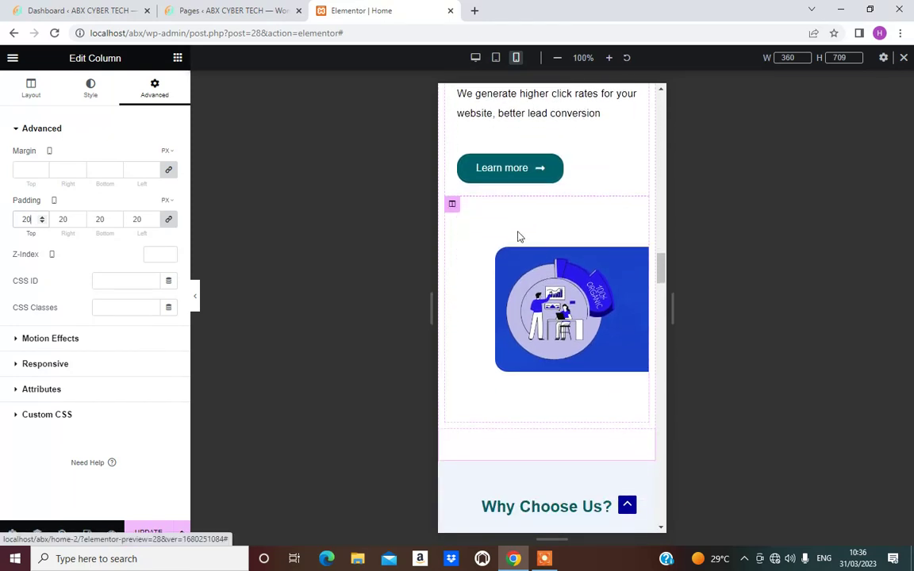
pyautogui.click(510, 262)
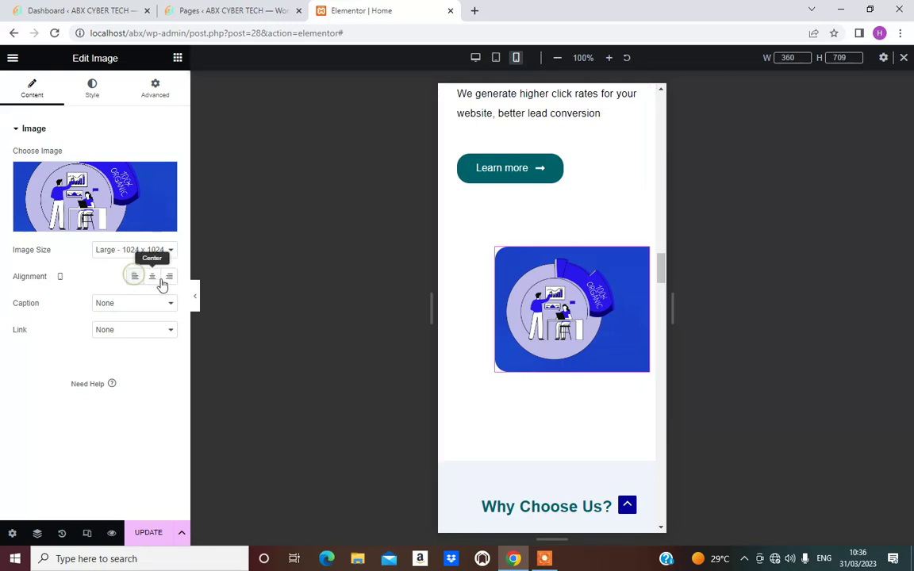
pyautogui.click(135, 276)
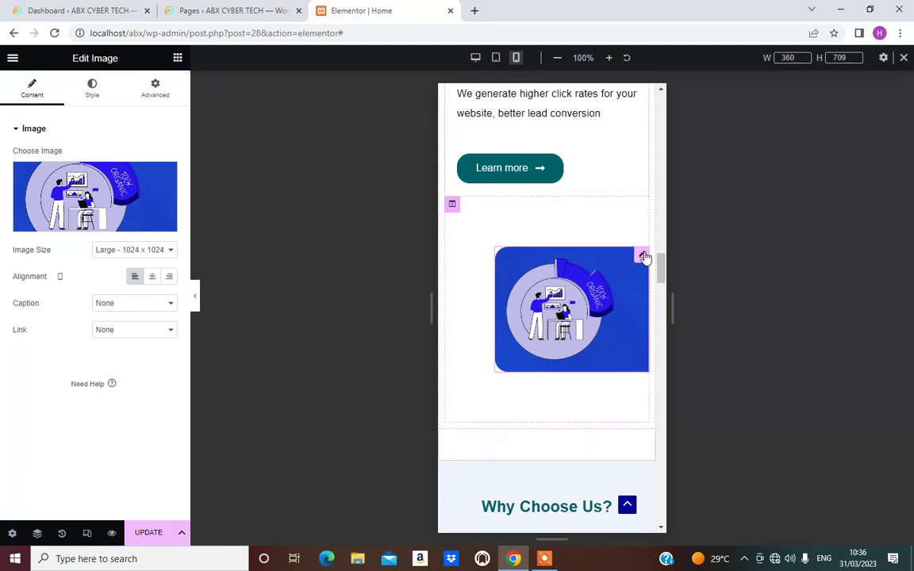
# Step: Try the Medium - 300 x 300 image size on the blue illustration and restore it to Large - 1024 x 1024
pyautogui.click(645, 256)
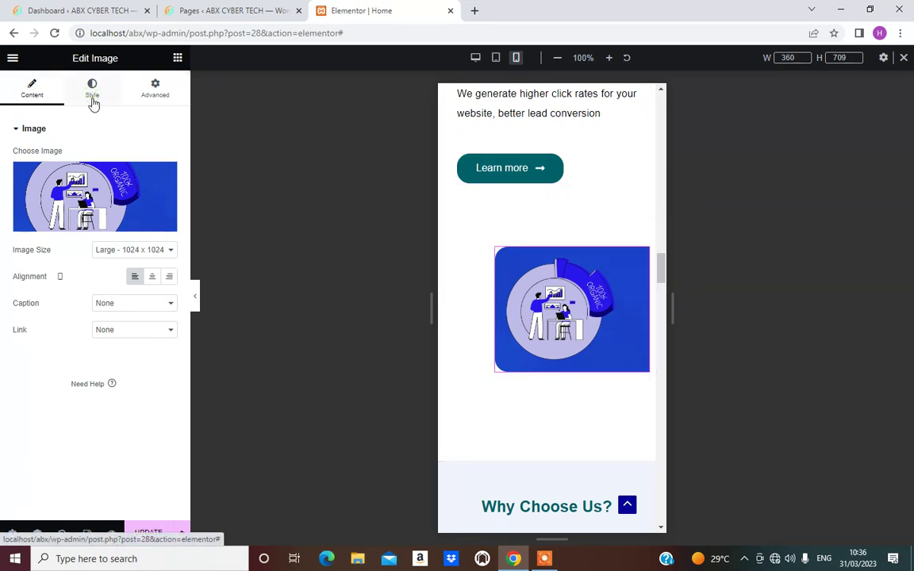
pyautogui.click(93, 103)
pyautogui.scroll(-1, 103, 390)
pyautogui.scroll(1, 103, 389)
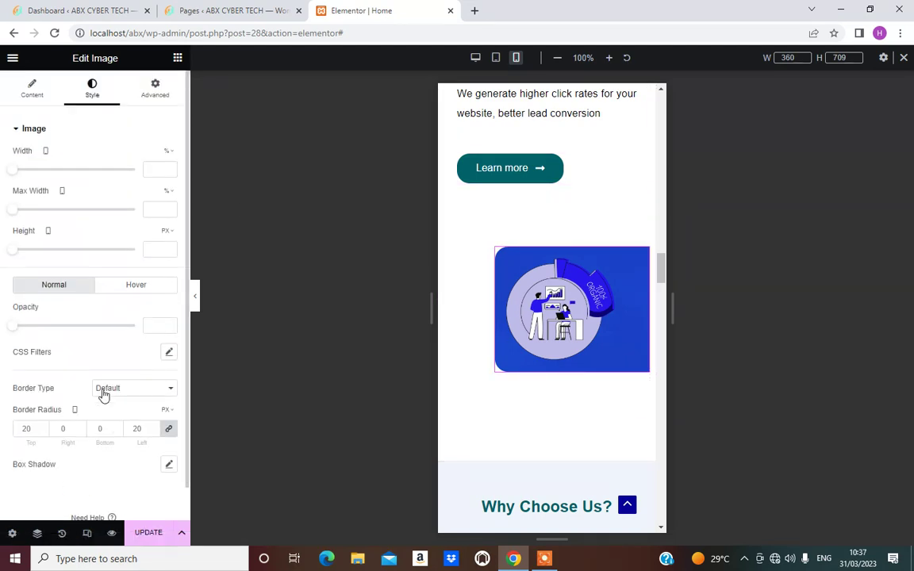
pyautogui.click(29, 84)
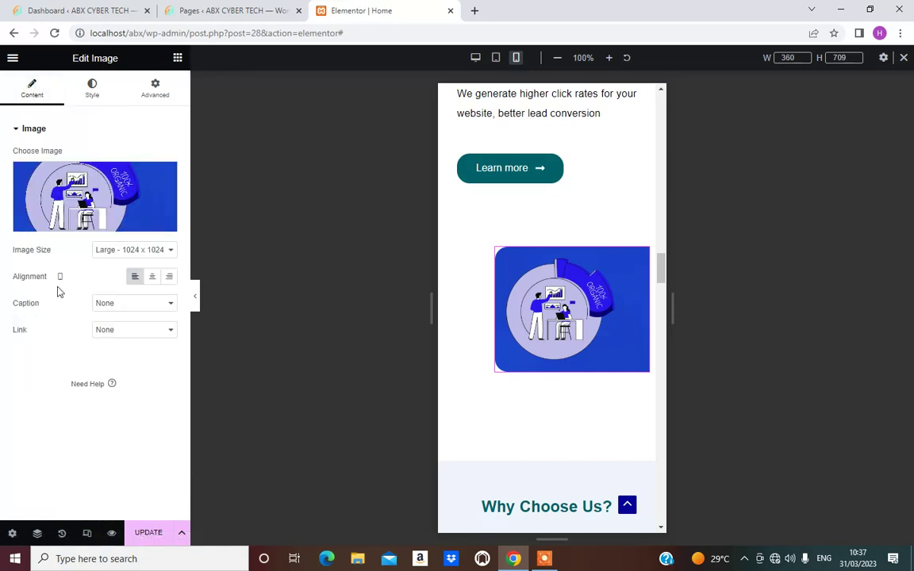
pyautogui.click(159, 254)
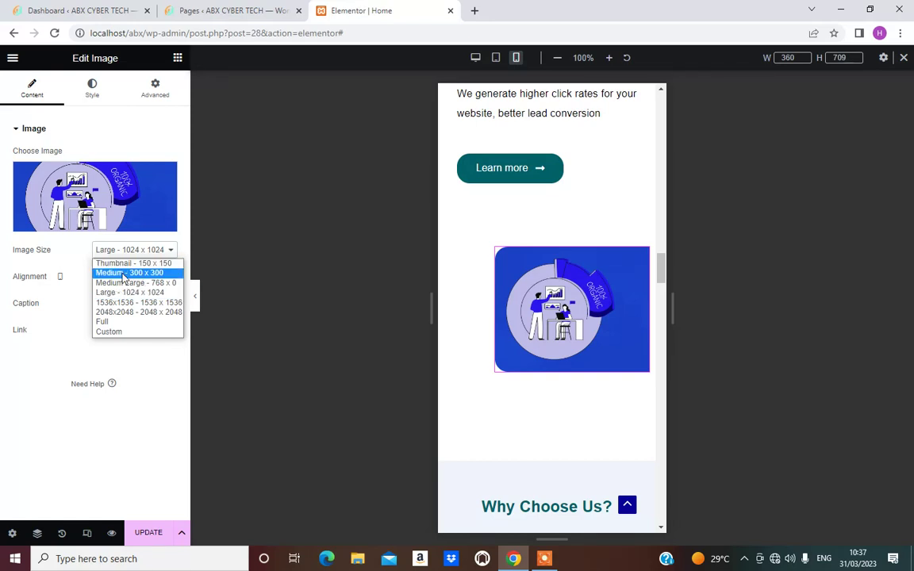
pyautogui.click(137, 273)
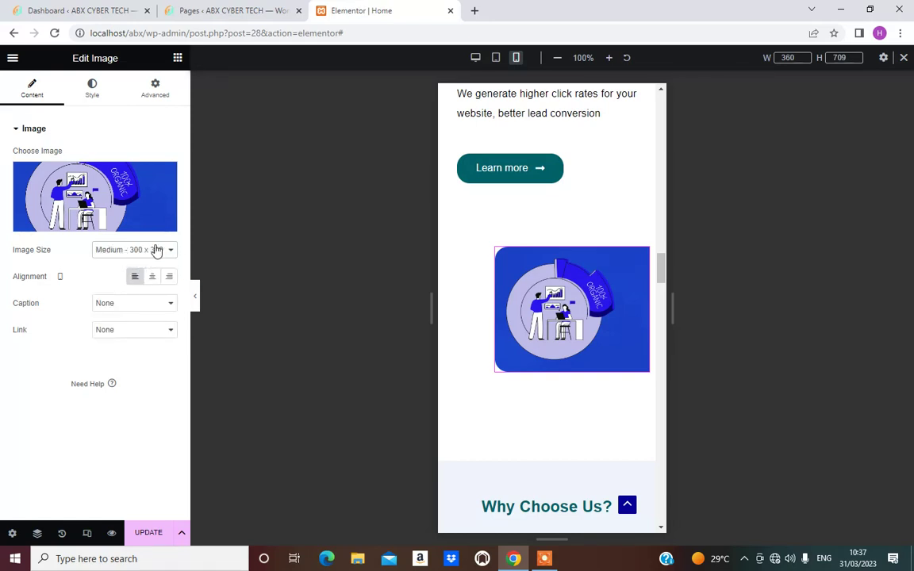
pyautogui.click(156, 250)
pyautogui.click(131, 292)
# Step: Set the mobile padding of the column holding the blue illustration to 10 px on all sides, with the values linked
pyautogui.moveTo(555, 314); pyautogui.dragTo(548, 262)
pyautogui.click(453, 204)
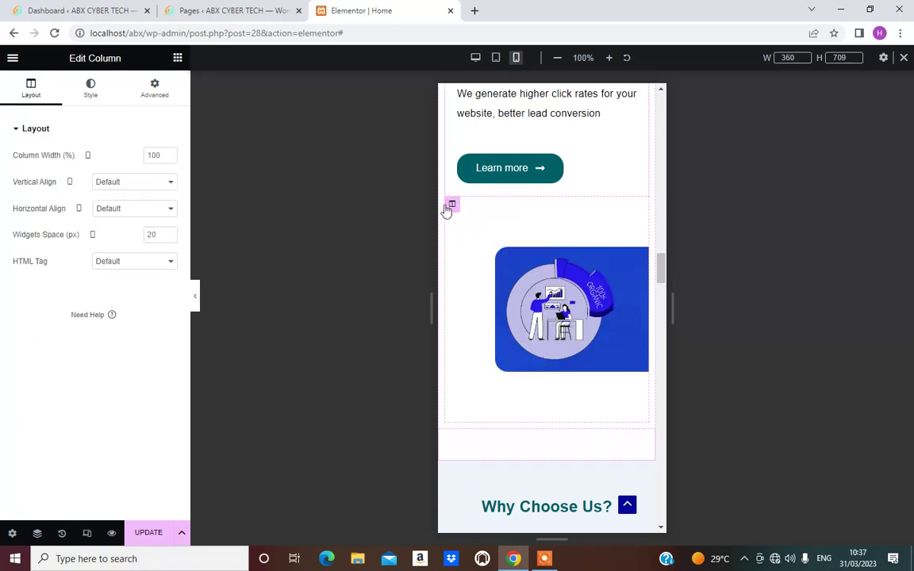
pyautogui.click(163, 102)
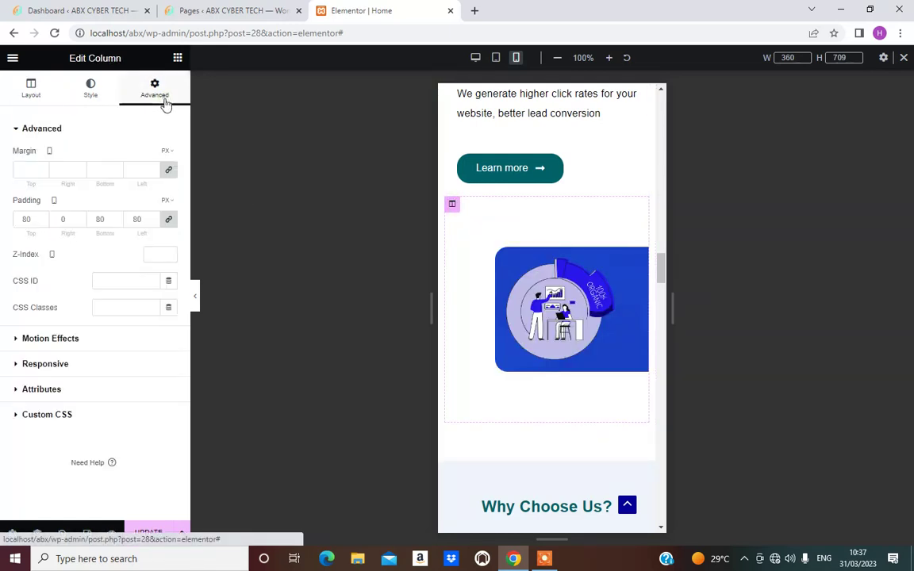
pyautogui.click(29, 220)
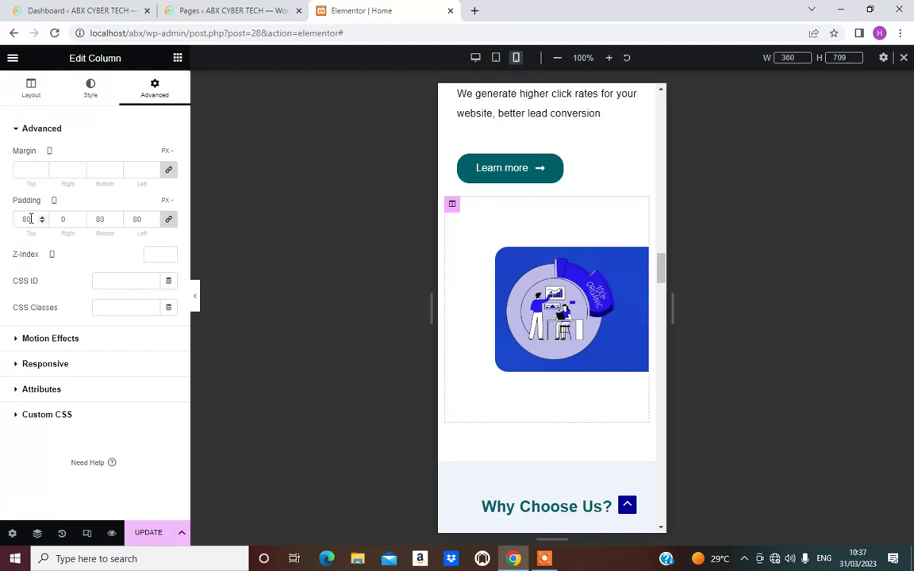
pyautogui.click(167, 222)
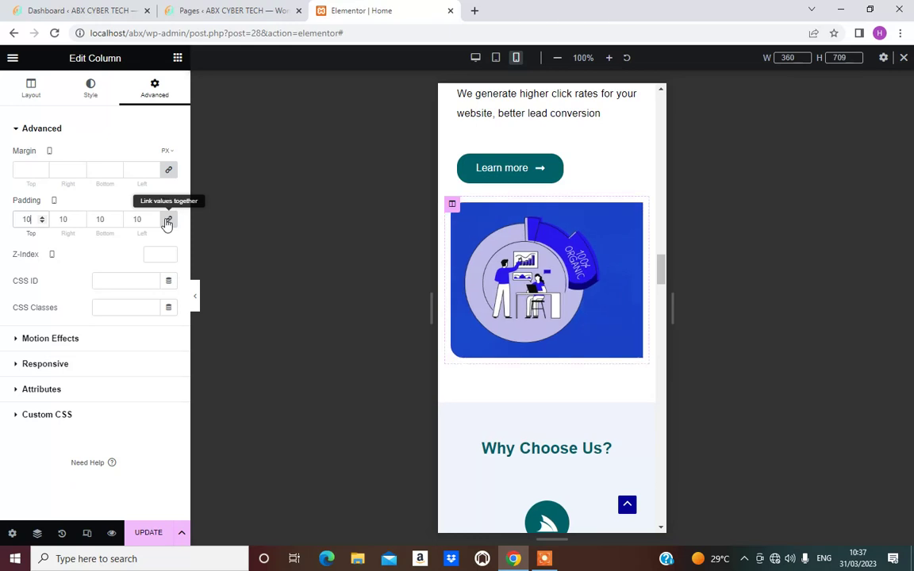
# Step: Set the mobile height of the spacer below the "Why Choose Us?" heading to 0 px
pyautogui.scroll(-3, 596, 294)
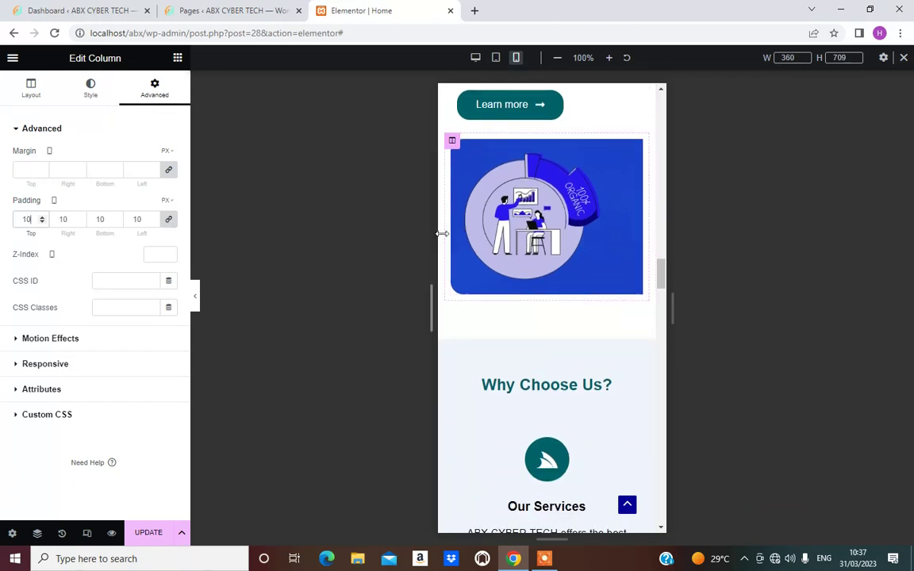
pyautogui.scroll(-1, 506, 204)
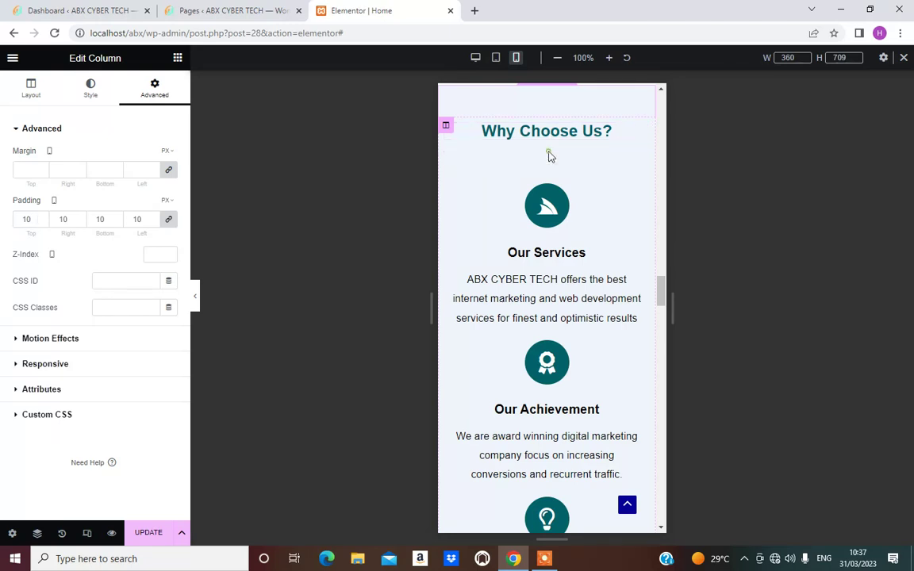
pyautogui.click(640, 162)
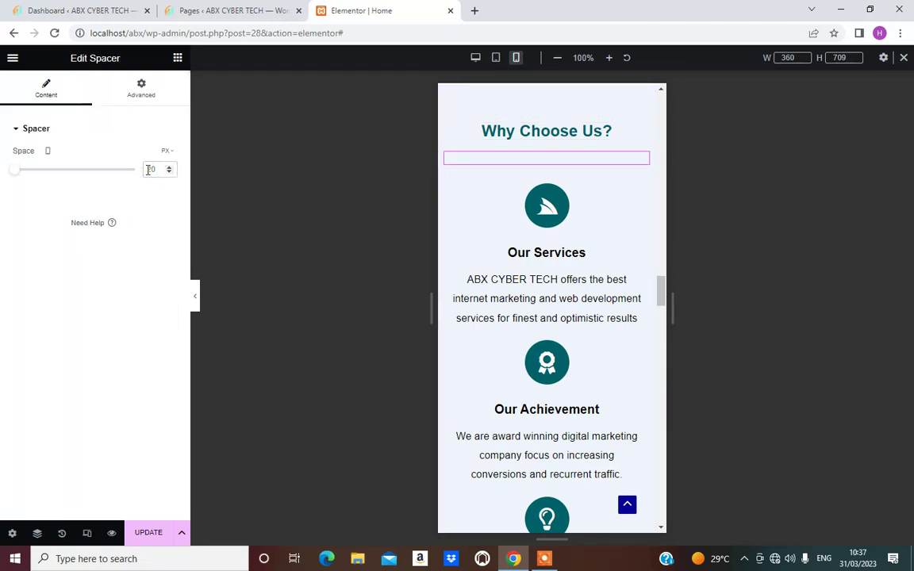
pyautogui.press('BackSpace')
pyautogui.press('BackSpace')
# Step: Open the advanced spacing settings of the "What Our Happy Customers Are Saying" section
pyautogui.scroll(-5, 547, 250)
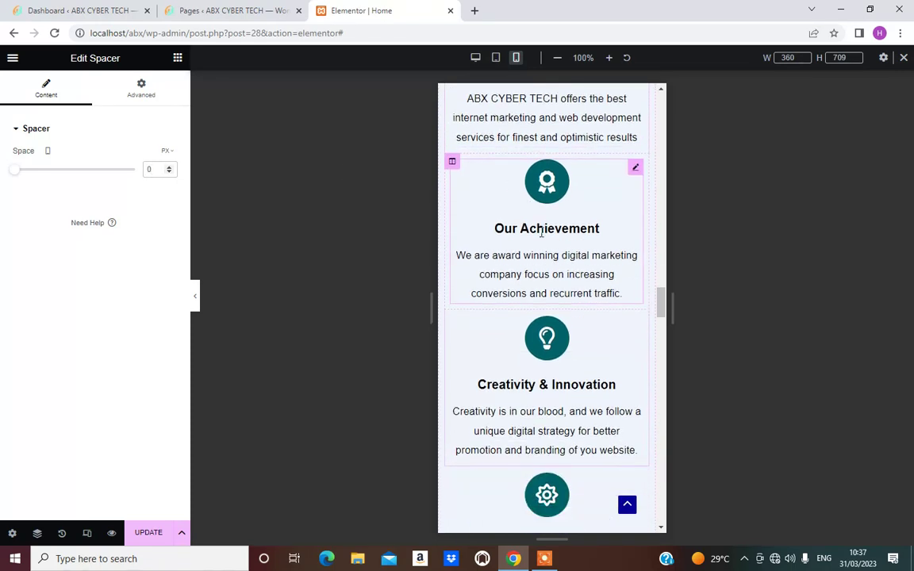
pyautogui.scroll(-7, 565, 254)
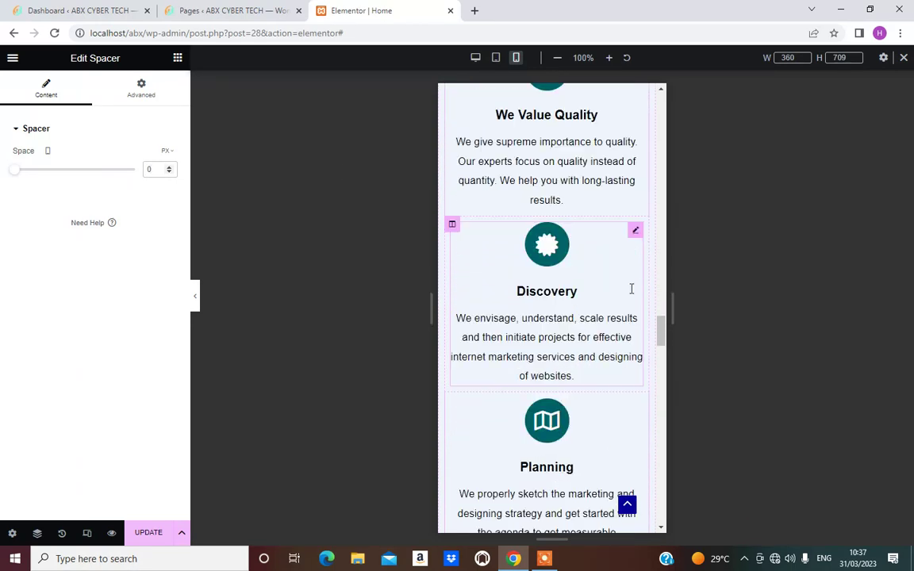
pyautogui.scroll(-3, 554, 308)
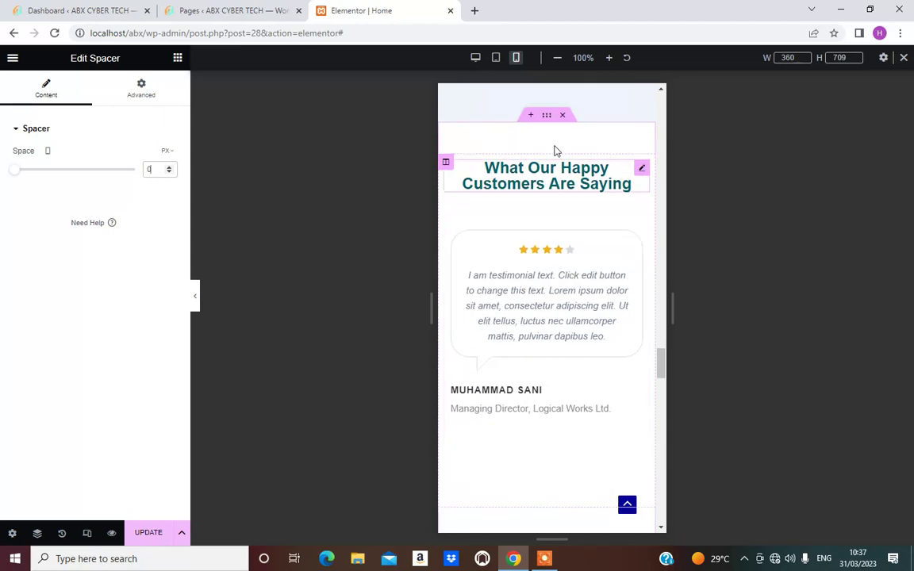
pyautogui.click(547, 117)
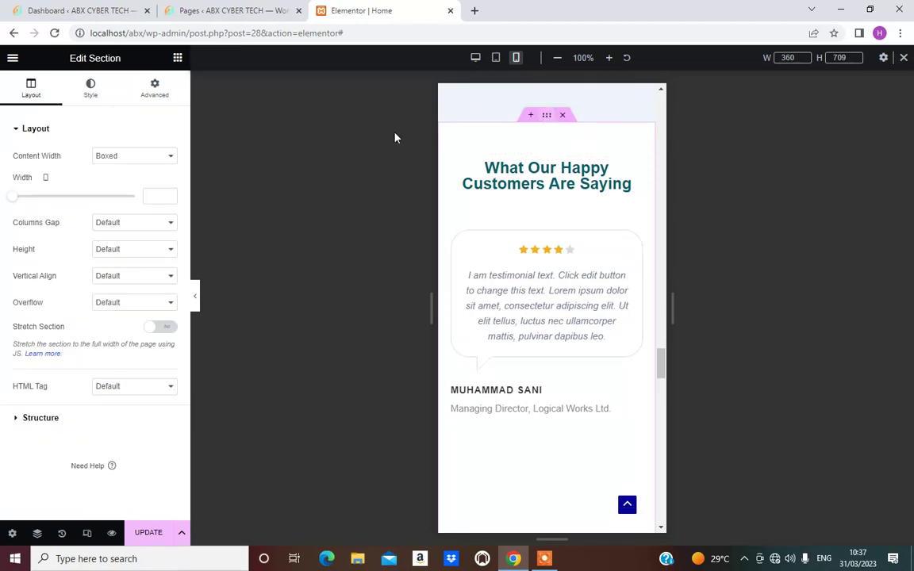
pyautogui.click(166, 93)
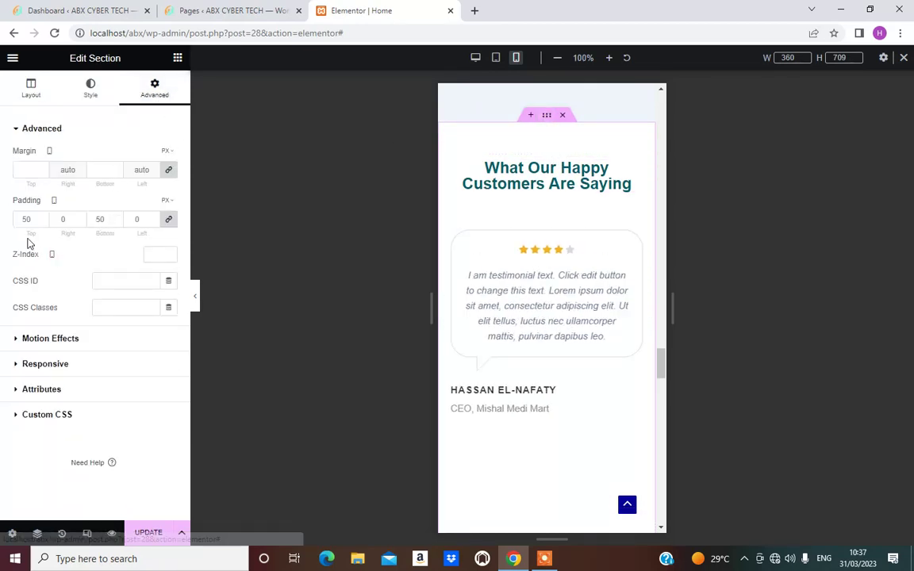
pyautogui.scroll(2, 461, 278)
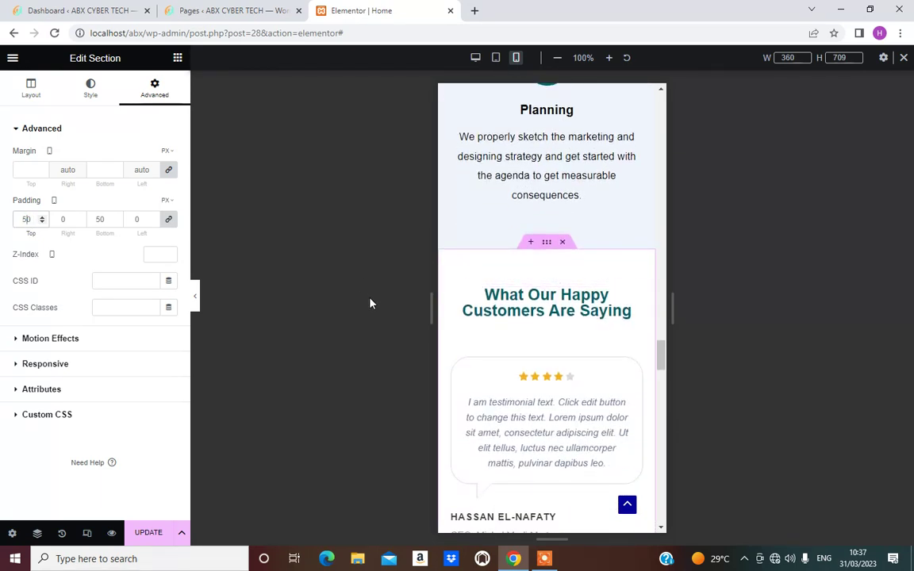
# Step: Try a linked mobile padding of 30 px on all sides of the customer testimonials section and undo it
pyautogui.press('BackSpace')
pyautogui.press('BackSpace')
pyautogui.write('2')
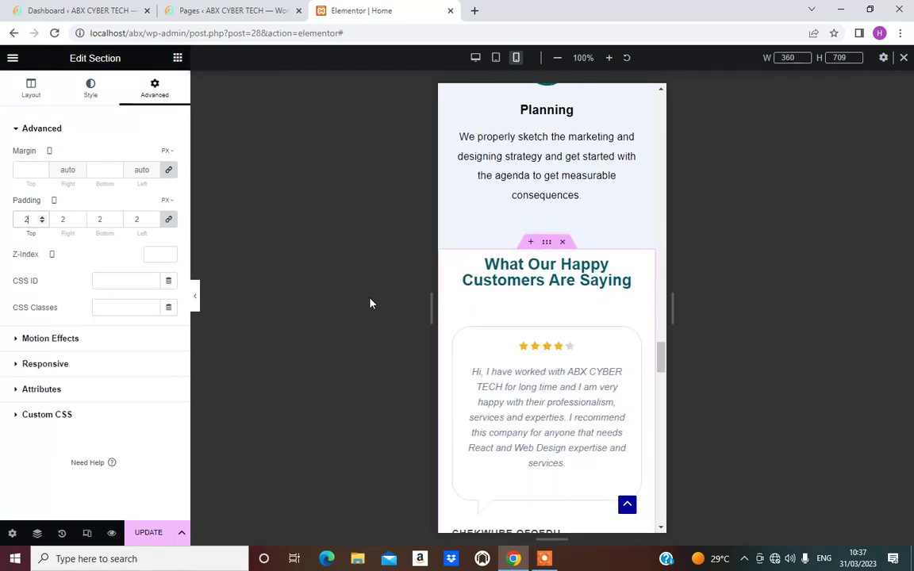
pyautogui.write('0')
pyautogui.press('BackSpace')
pyautogui.write('0')
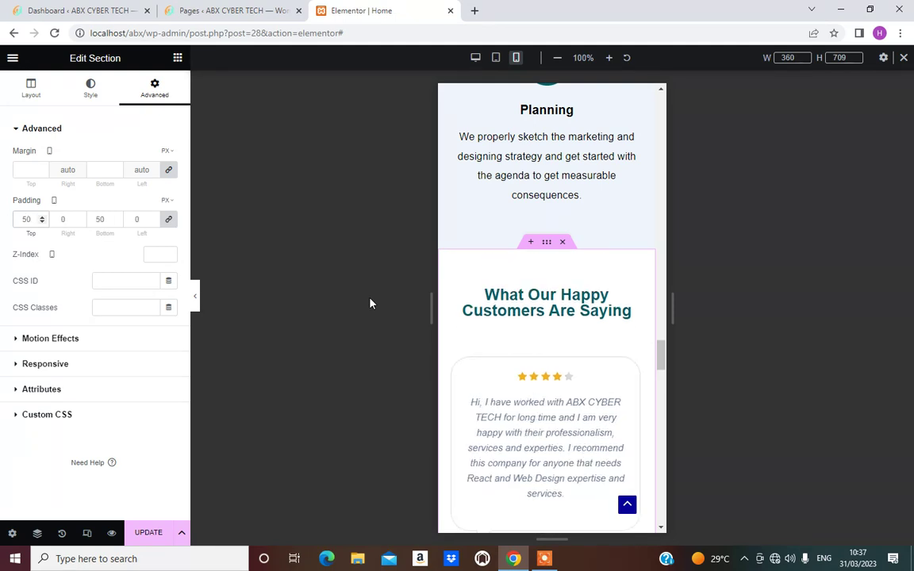
pyautogui.press('BackSpace')
pyautogui.press('BackSpace')
pyautogui.write('30')
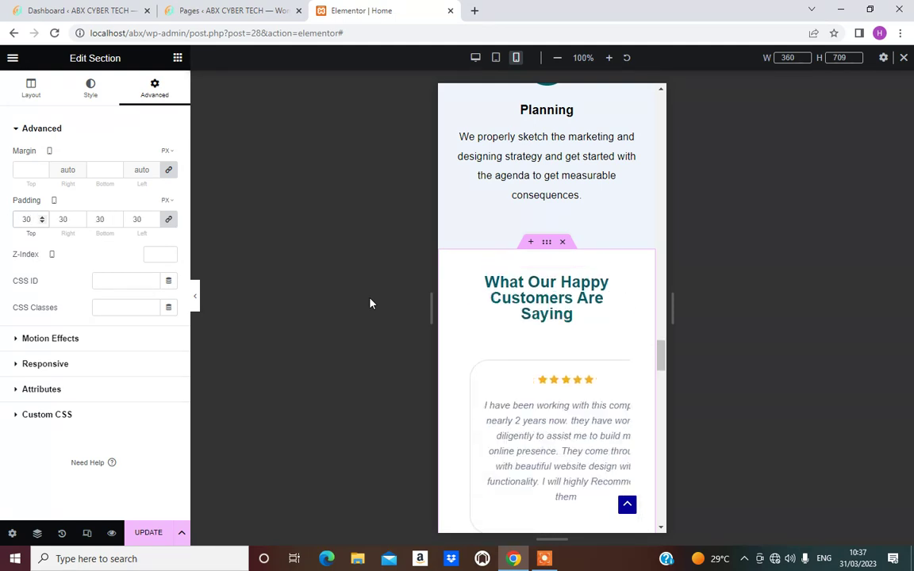
pyautogui.hotkey('ctrl', 'z')
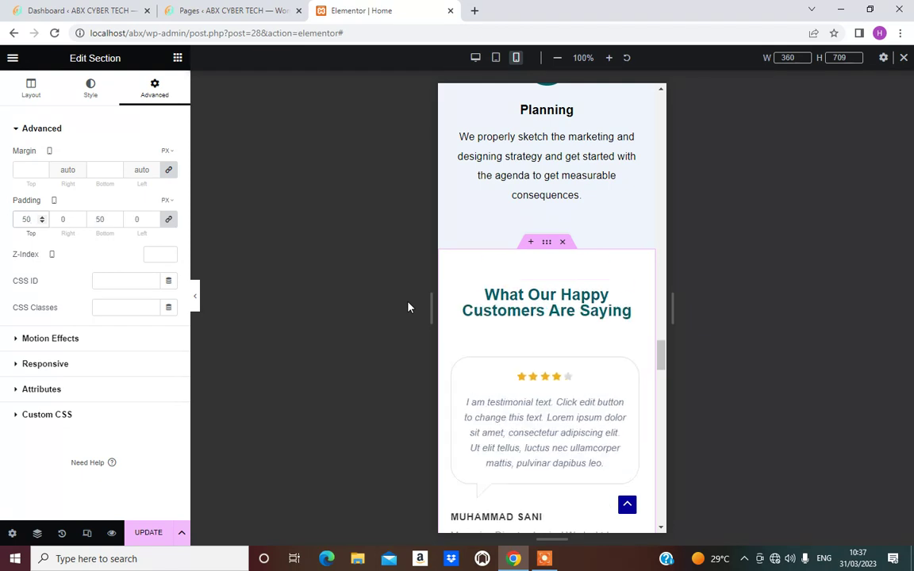
# Step: Unlink the customer testimonials section's mobile padding and set it to 30 px at the top and bottom, 0 on the sides
pyautogui.click(168, 219)
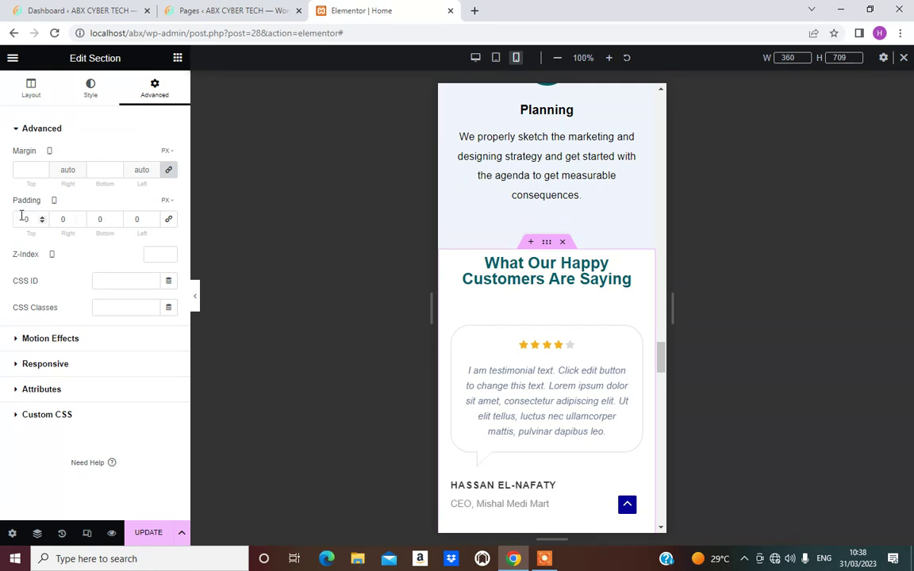
pyautogui.write('40')
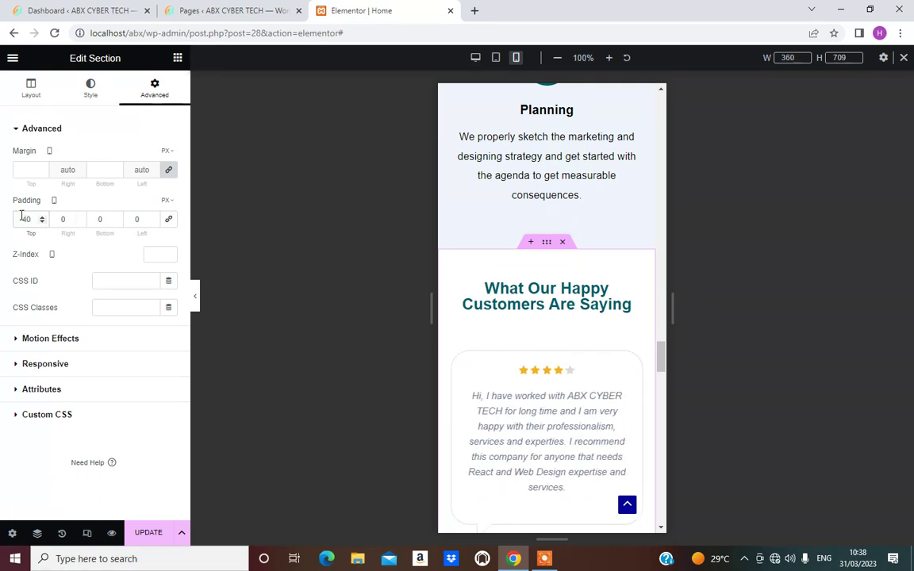
pyautogui.press('BackSpace')
pyautogui.press('BackSpace')
pyautogui.write('30')
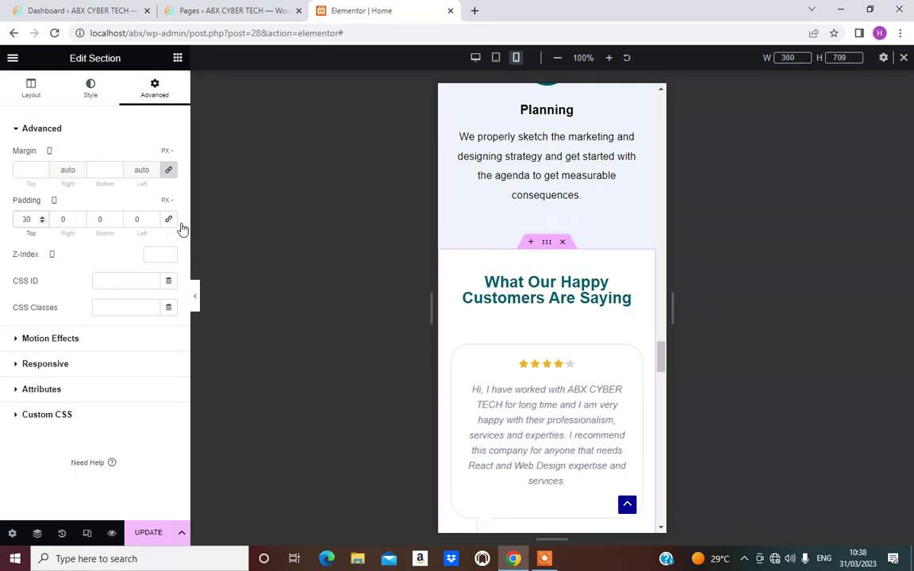
pyautogui.click(96, 219)
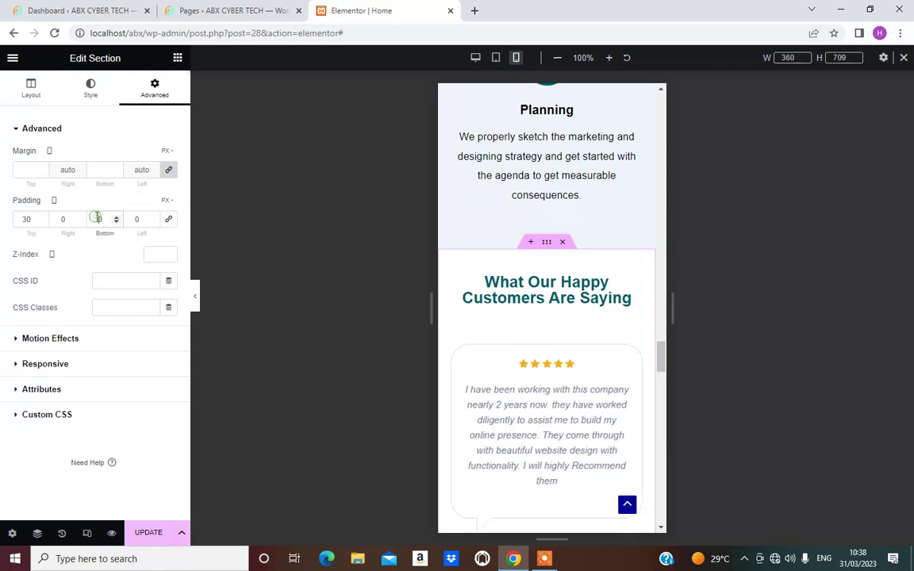
pyautogui.scroll(-5, 570, 391)
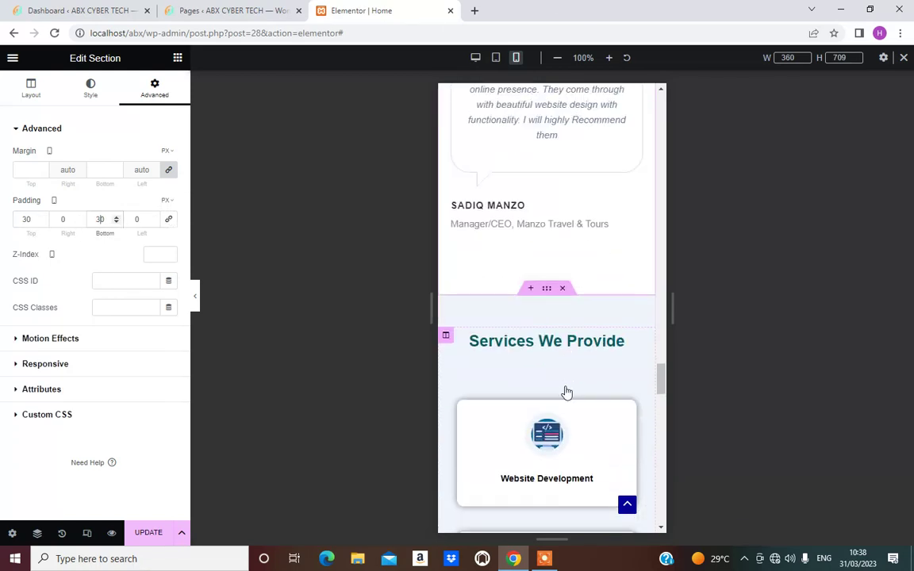
pyautogui.scroll(5, 556, 298)
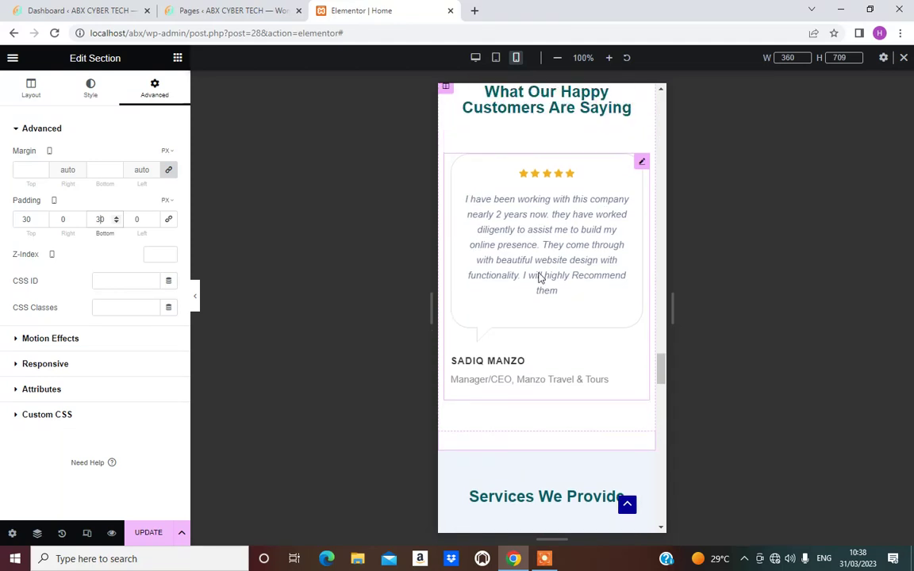
# Step: Set the mobile height of the spacer below the "Services We Provide" heading to 0 px
pyautogui.scroll(-5, 534, 280)
pyautogui.scroll(-3, 534, 279)
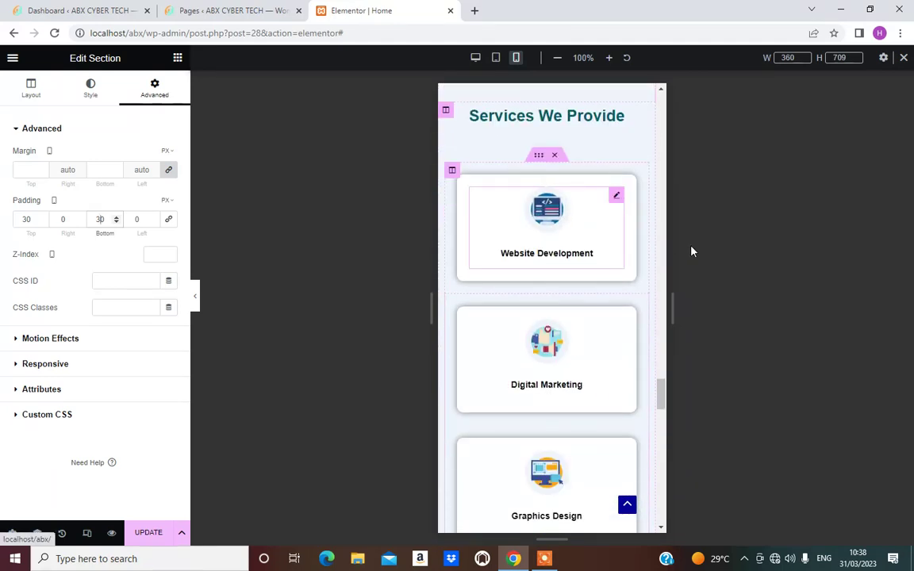
pyautogui.click(574, 143)
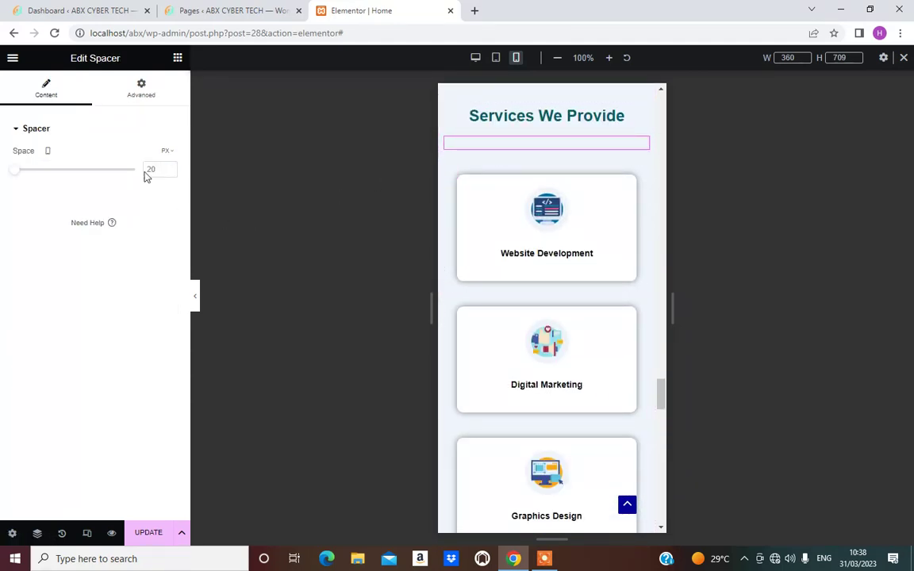
pyautogui.write('0')
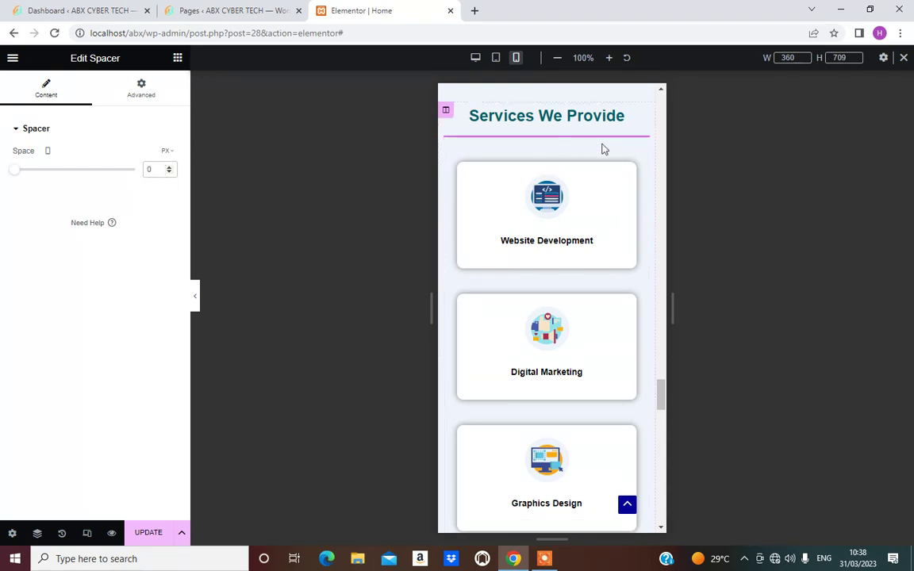
# Step: Set the mobile column width of the Website Development and Digital Marketing cards to 50% each
pyautogui.scroll(-1, 540, 178)
pyautogui.scroll(-3, 564, 252)
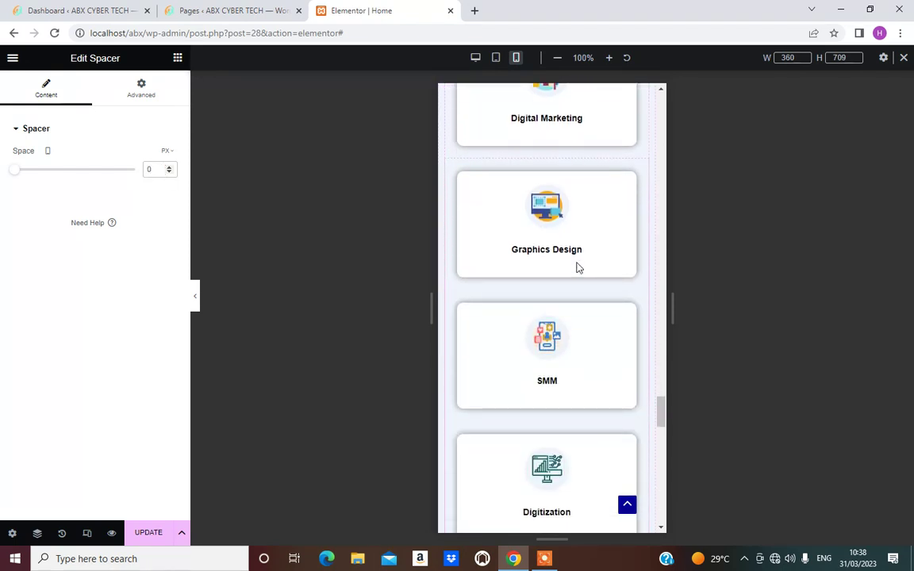
pyautogui.scroll(1, 578, 266)
pyautogui.scroll(3, 578, 267)
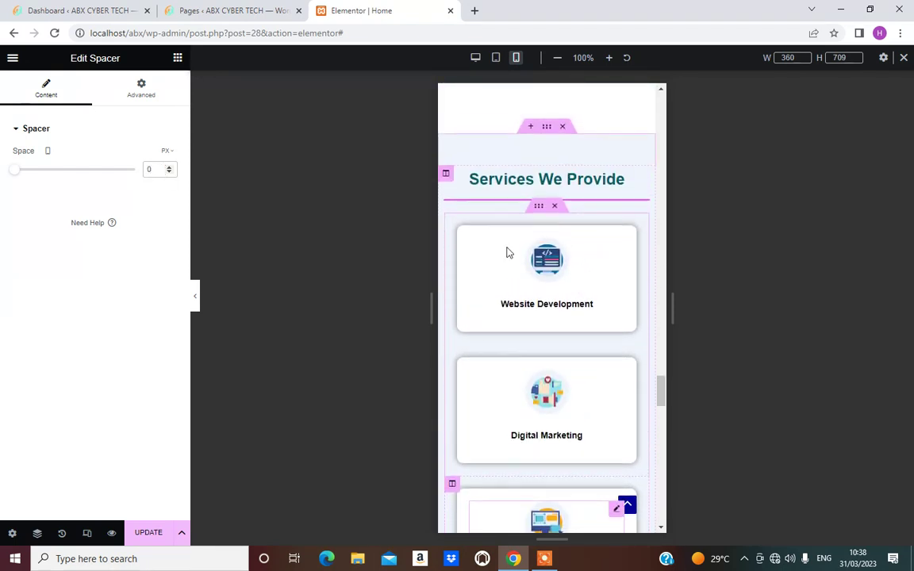
pyautogui.click(452, 221)
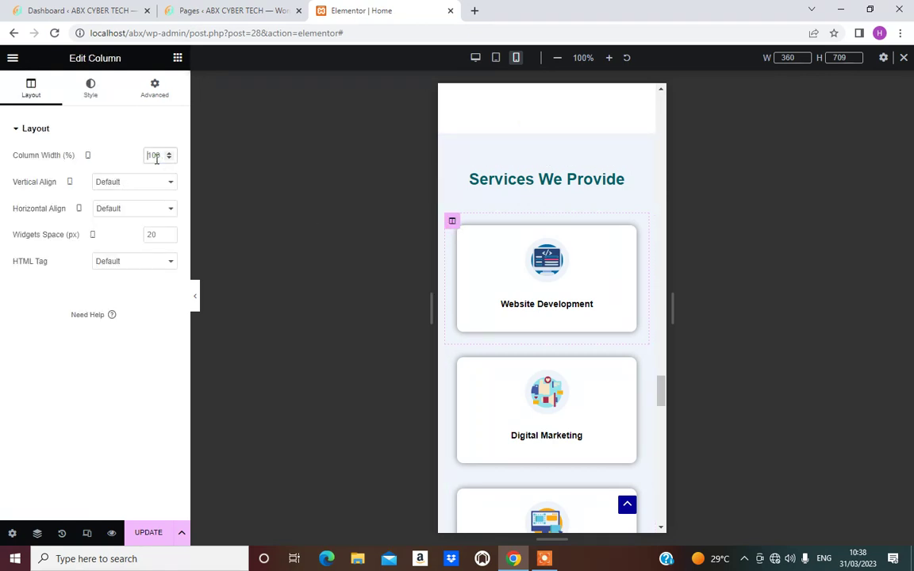
pyautogui.write('50')
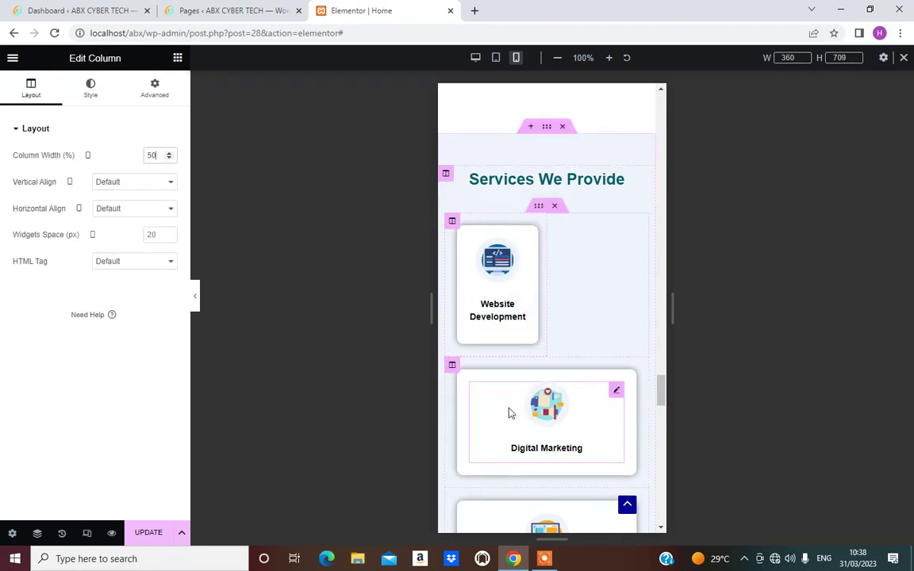
pyautogui.click(452, 367)
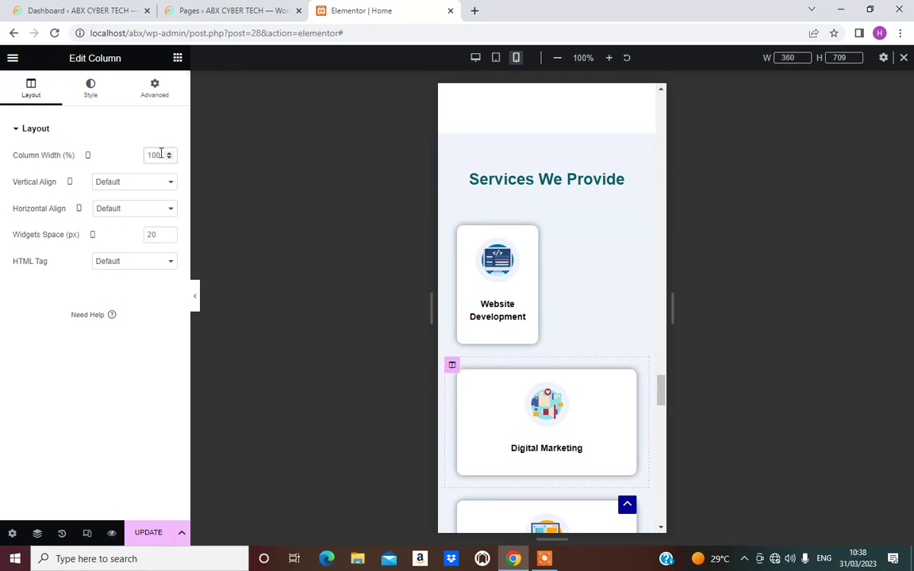
pyautogui.write('50')
# Step: Set the mobile column width of the Graphics Design card to 50%
pyautogui.scroll(-3, 578, 286)
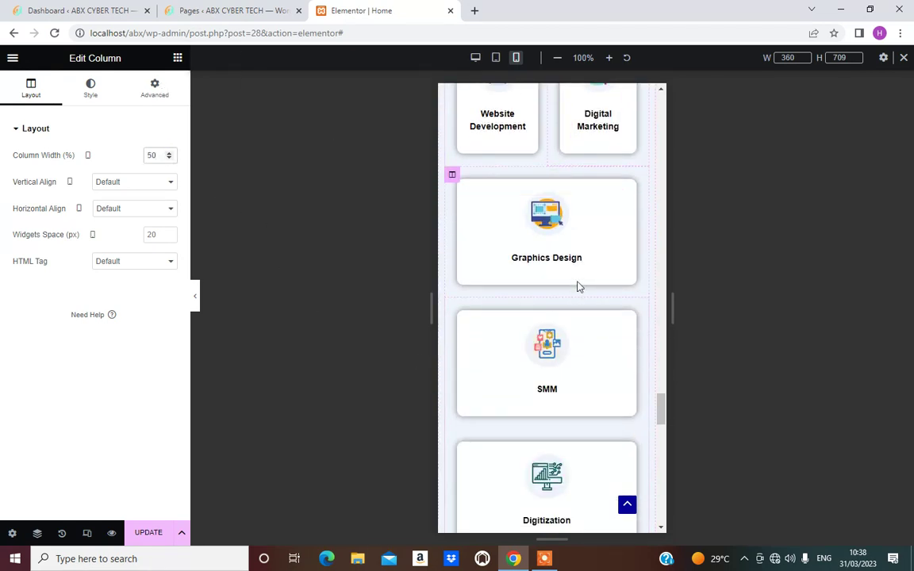
pyautogui.scroll(2, 577, 284)
pyautogui.scroll(-2, 627, 356)
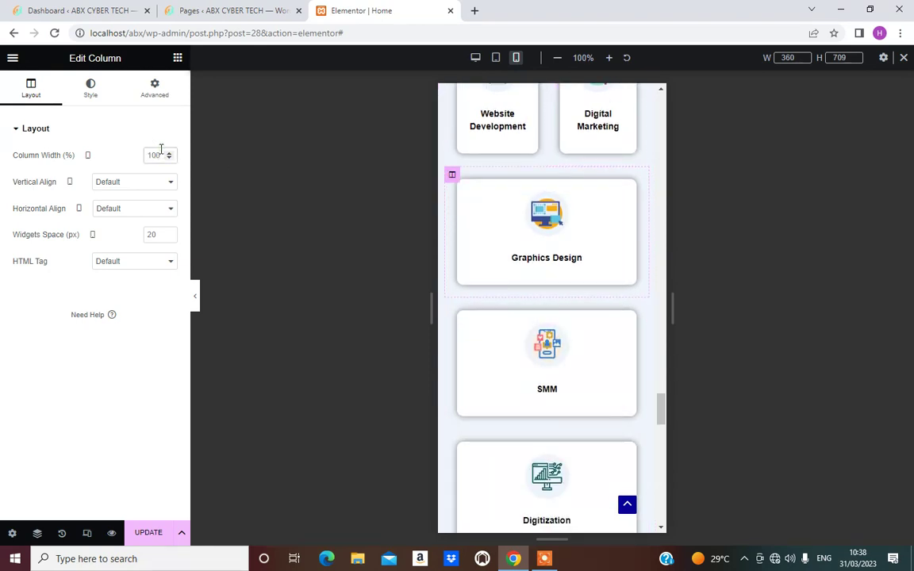
pyautogui.write('59')
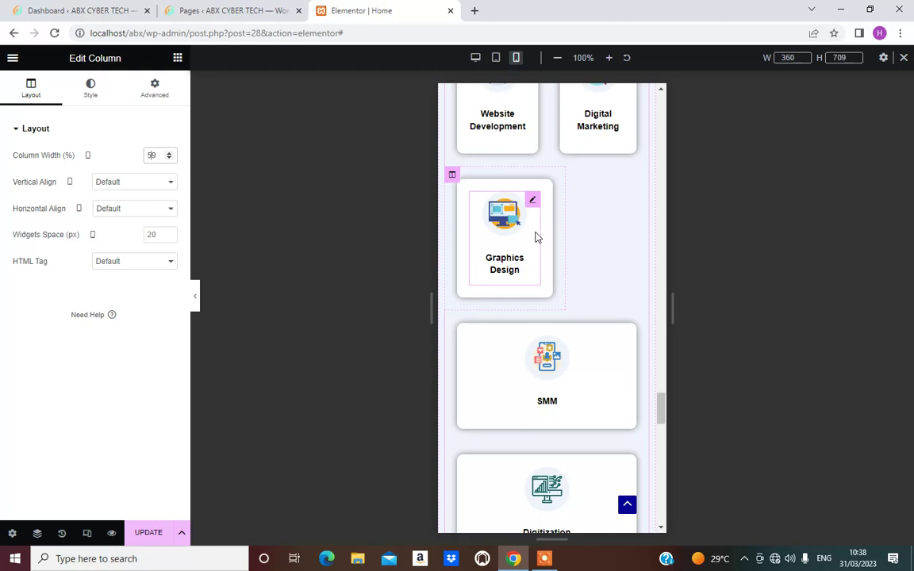
pyautogui.press('BackSpace')
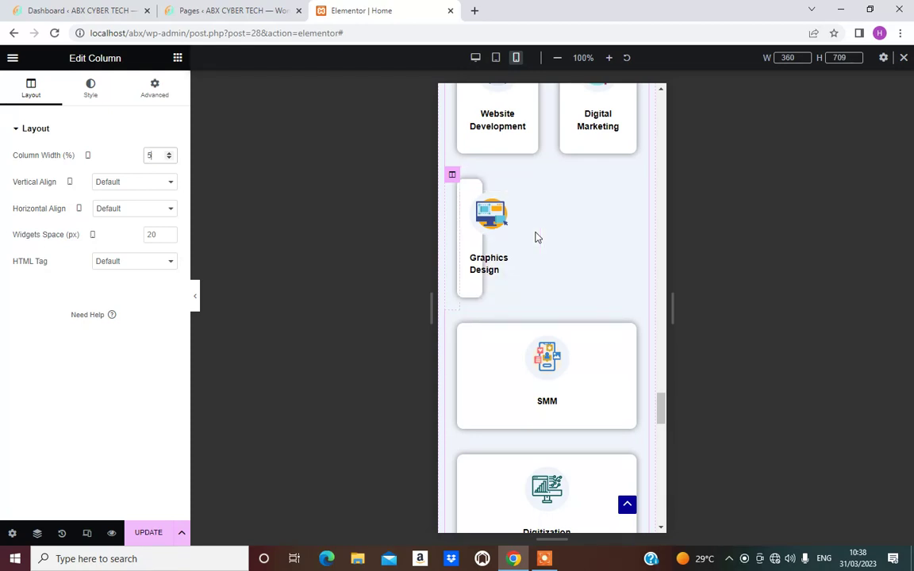
pyautogui.write('0')
pyautogui.scroll(3, 539, 234)
pyautogui.scroll(-3, 546, 230)
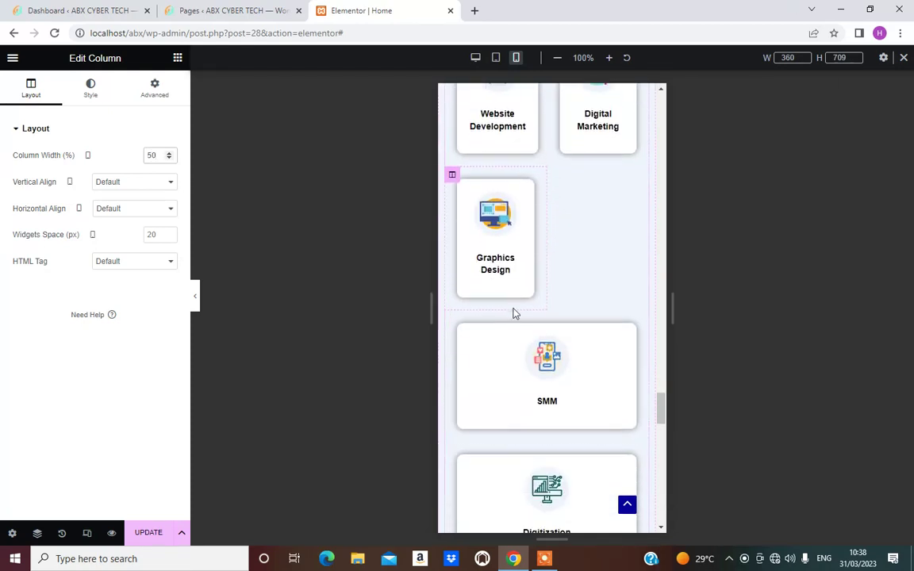
# Step: Set the mobile column width of the SMM card to 50%
pyautogui.click(452, 318)
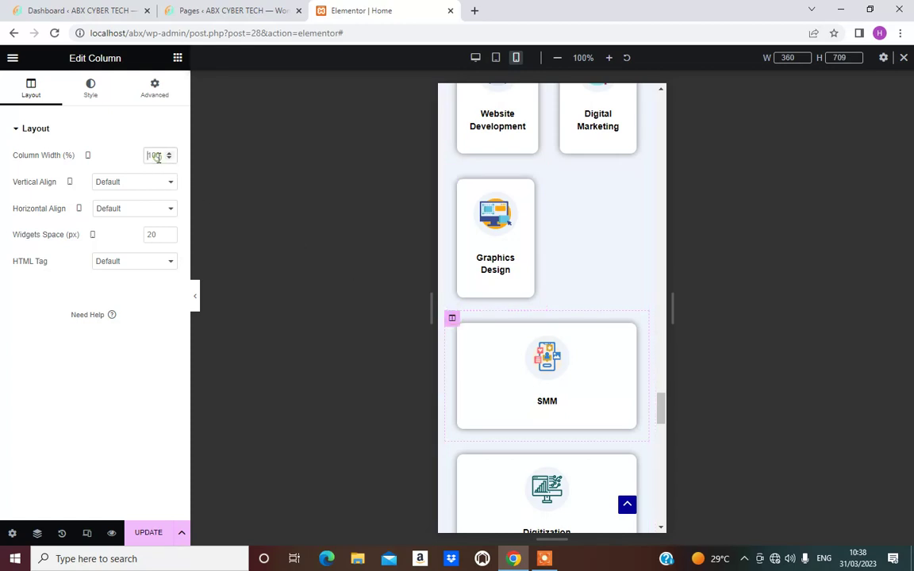
pyautogui.doubleClick(156, 155)
pyautogui.write('50')
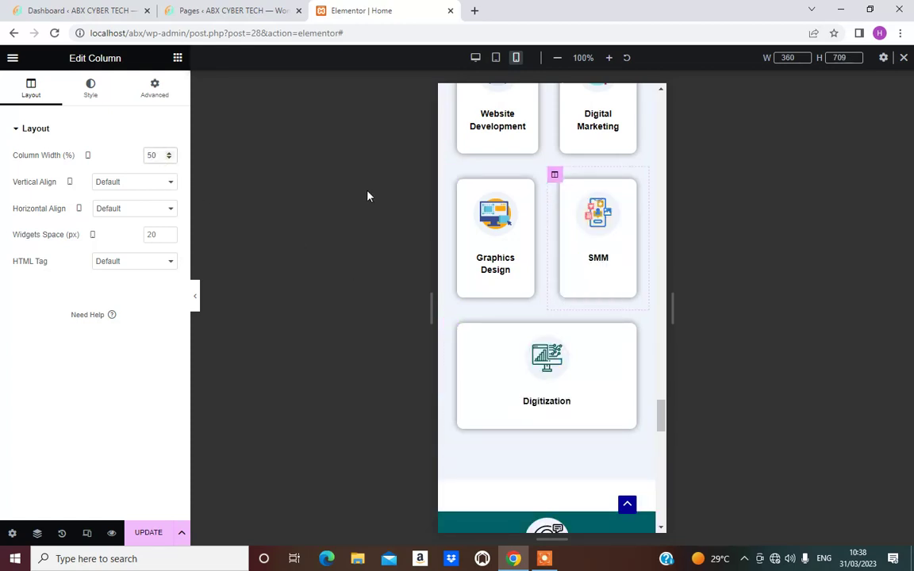
pyautogui.scroll(3, 548, 278)
pyautogui.scroll(-5, 548, 278)
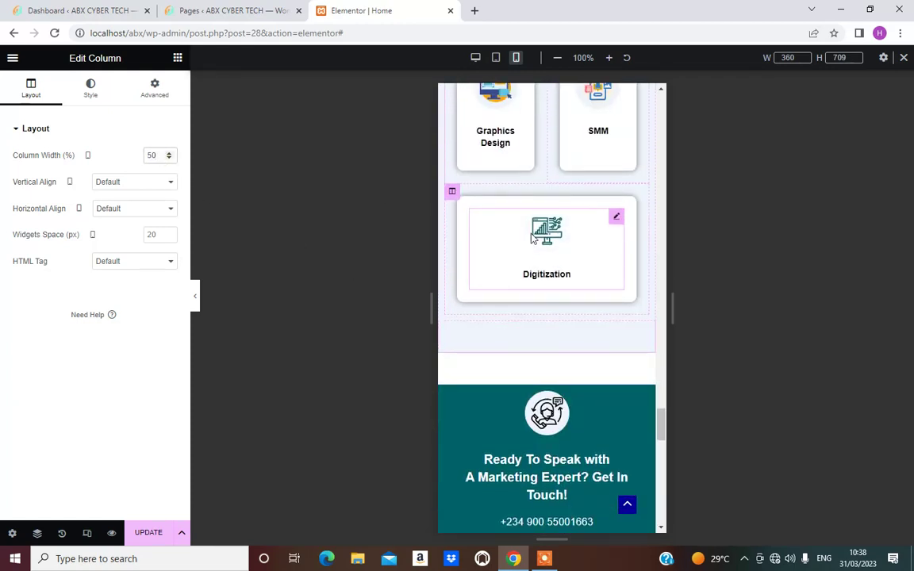
# Step: Review the service cards, the contact banner and the client counters in the mobile layout
pyautogui.scroll(5, 587, 262)
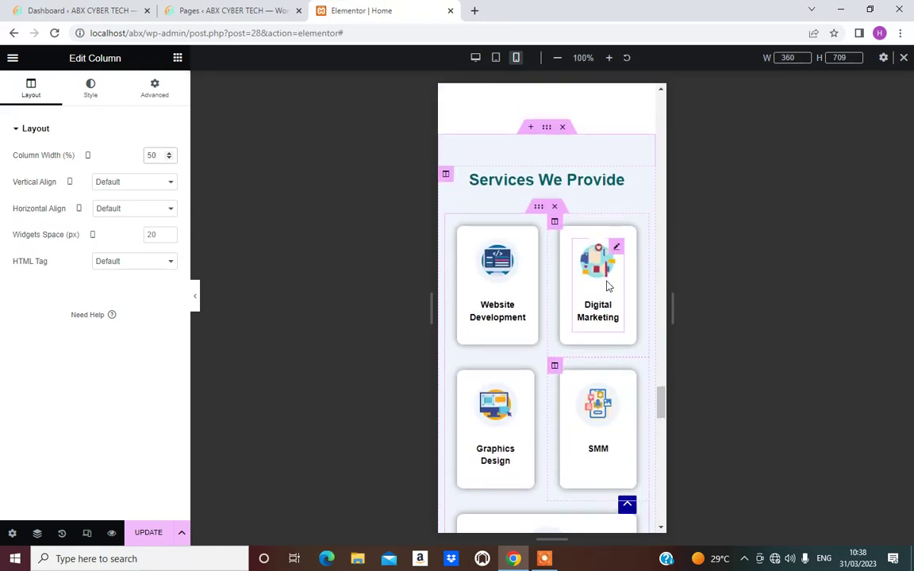
pyautogui.scroll(-2, 551, 249)
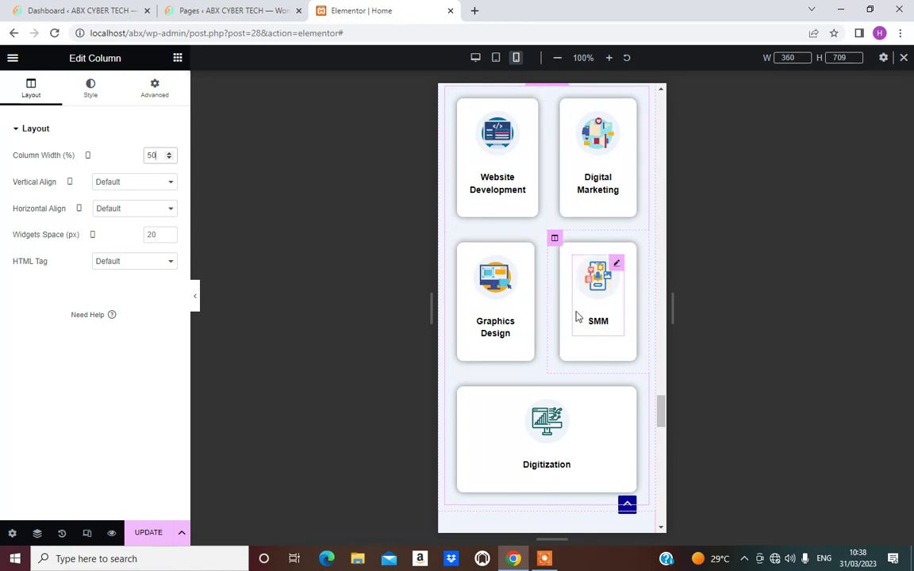
pyautogui.scroll(-4, 580, 322)
pyautogui.scroll(-2, 563, 301)
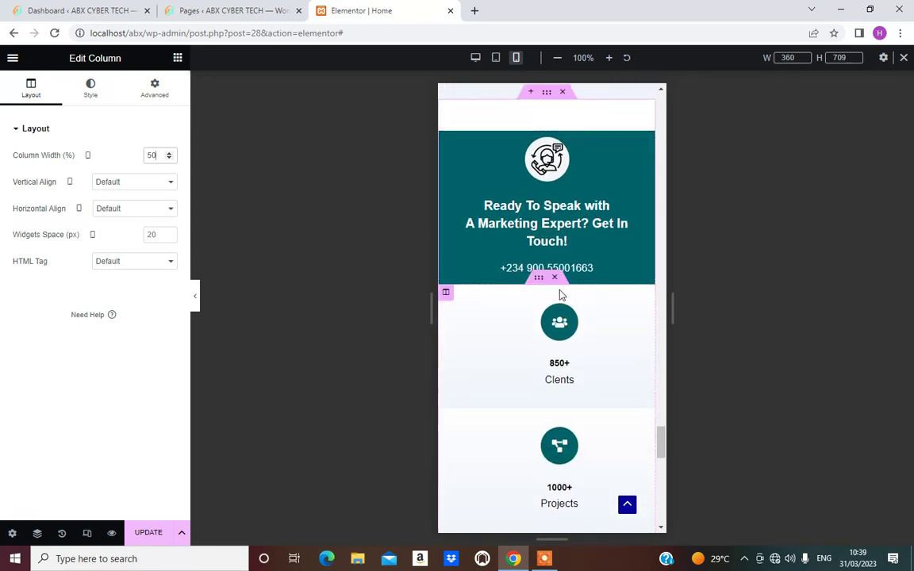
pyautogui.scroll(-2, 547, 351)
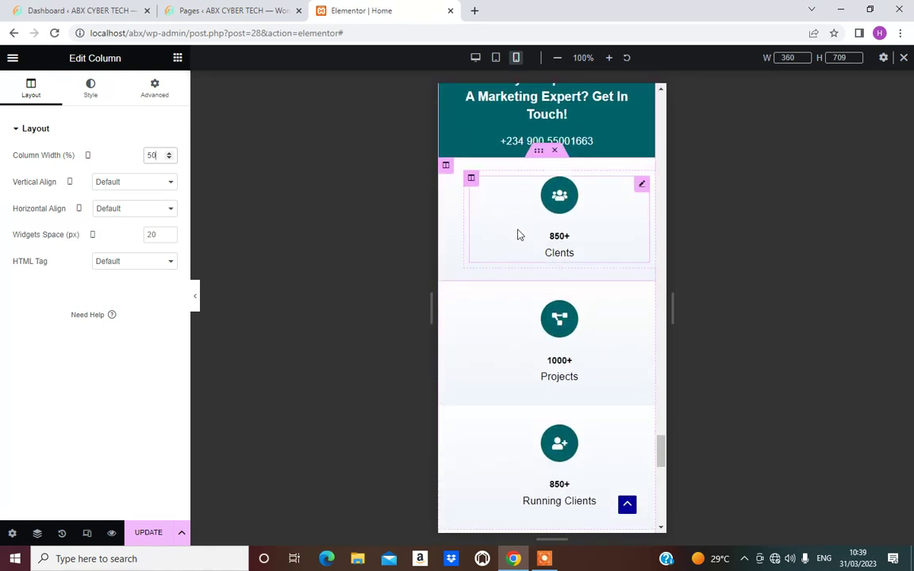
pyautogui.scroll(-2, 523, 254)
pyautogui.scroll(3, 543, 353)
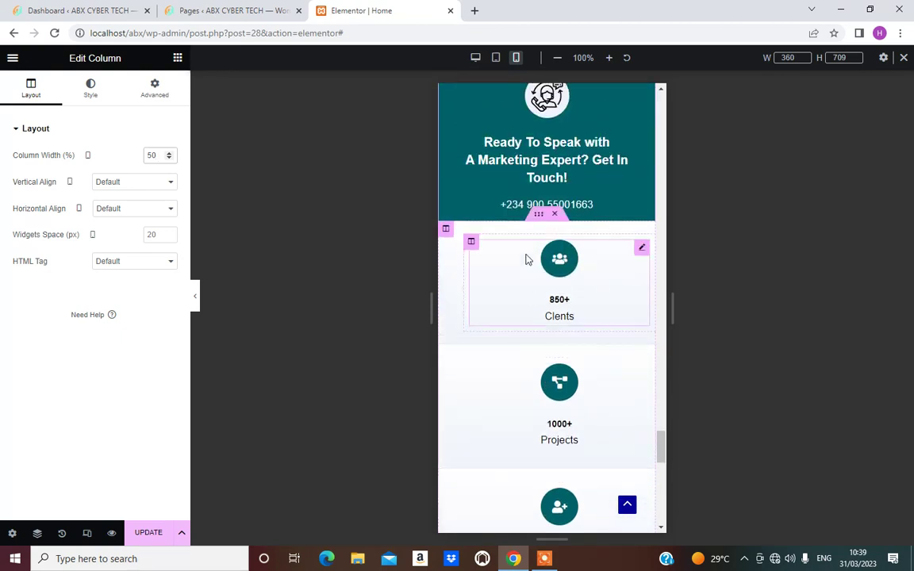
# Step: Try to remove the spacing around the Clients counter by setting its column padding to 0 px
pyautogui.click(472, 242)
pyautogui.click(154, 89)
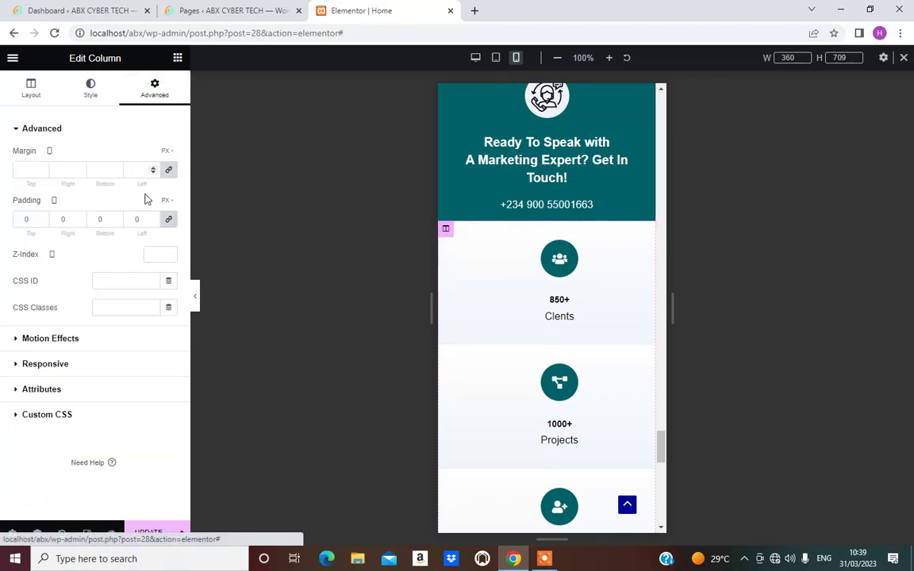
pyautogui.click(472, 243)
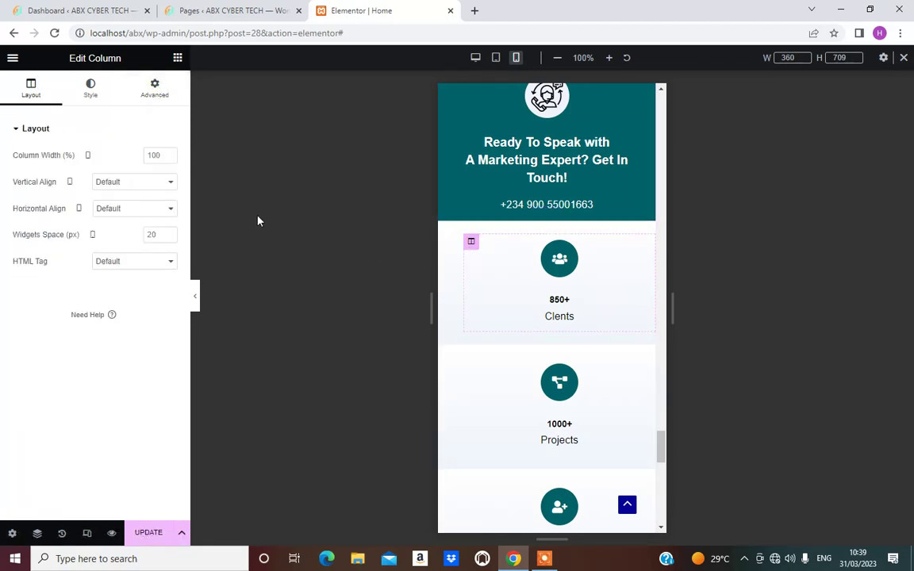
pyautogui.click(163, 93)
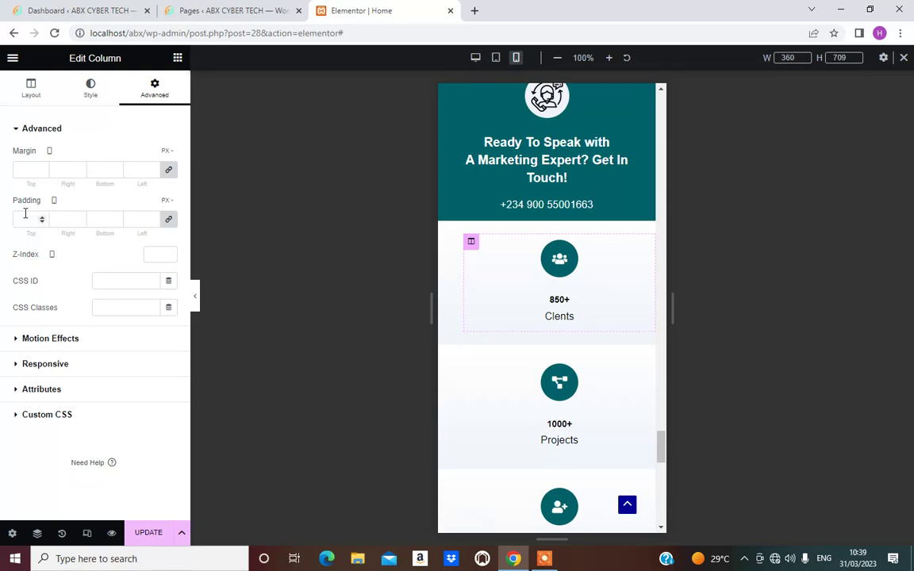
pyautogui.write('0')
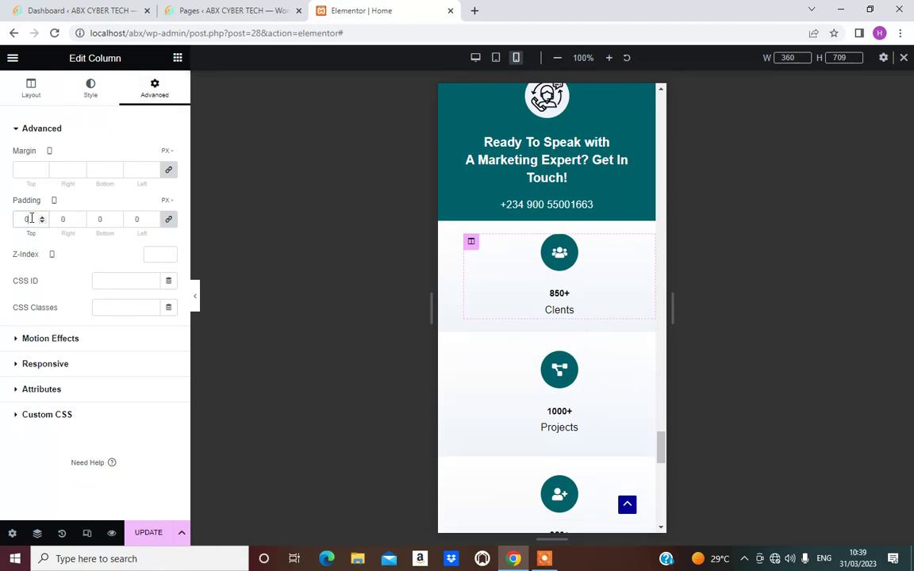
pyautogui.press('BackSpace')
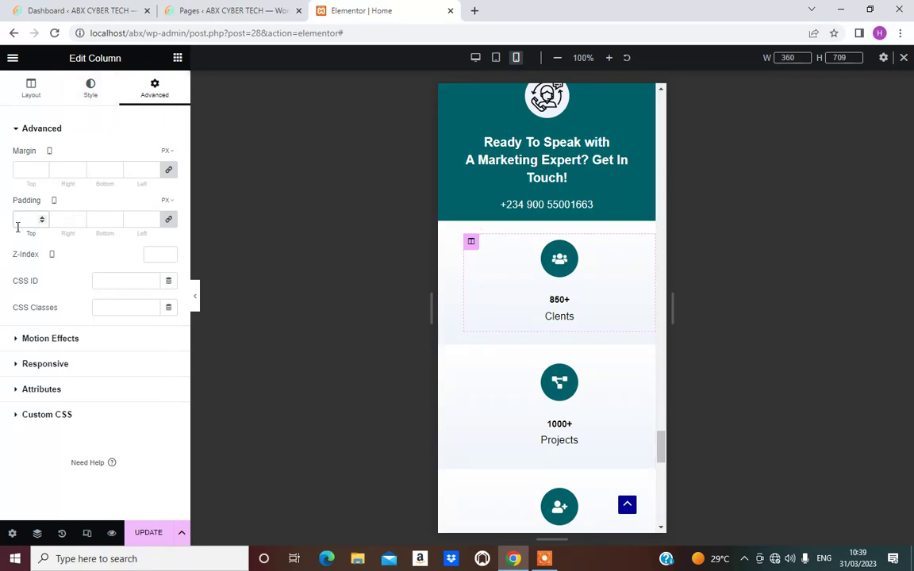
pyautogui.write('0')
# Step: Set the mobile padding of the Clients counter's inner section to 0 px on all sides
pyautogui.click(540, 216)
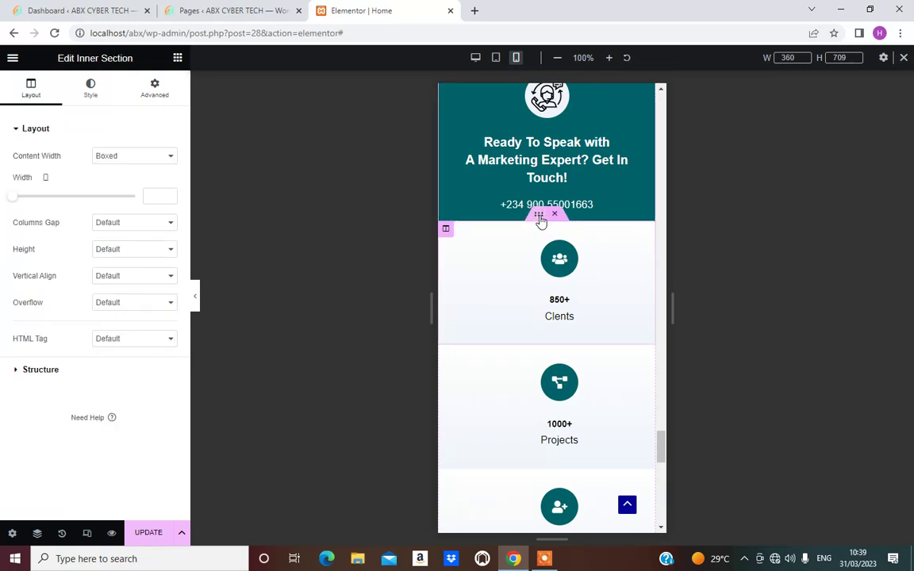
pyautogui.click(157, 91)
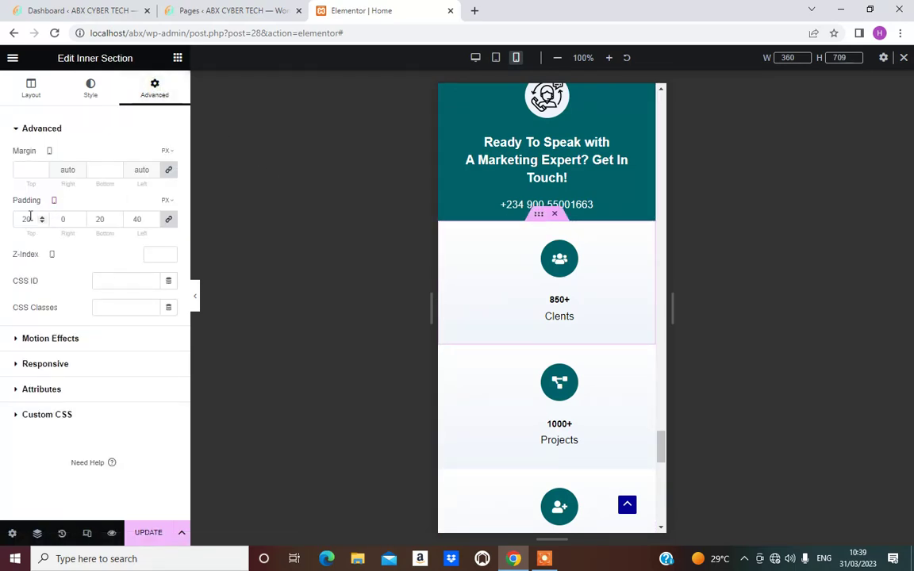
pyautogui.click(167, 223)
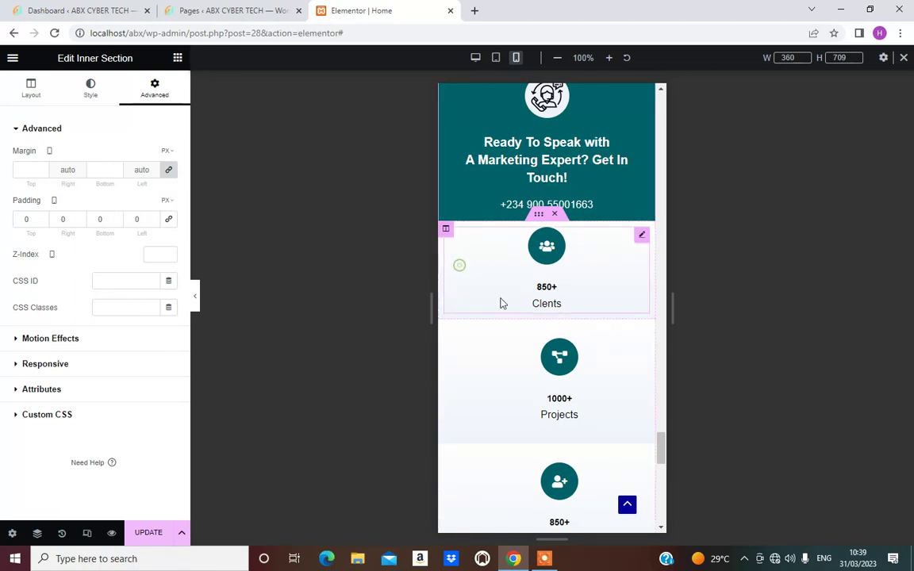
pyautogui.scroll(-2, 504, 307)
pyautogui.scroll(3, 555, 333)
pyautogui.click(588, 355)
# Step: Set the mobile padding of the Projects counter's inner section to 0 px on all sides
pyautogui.scroll(-3, 556, 317)
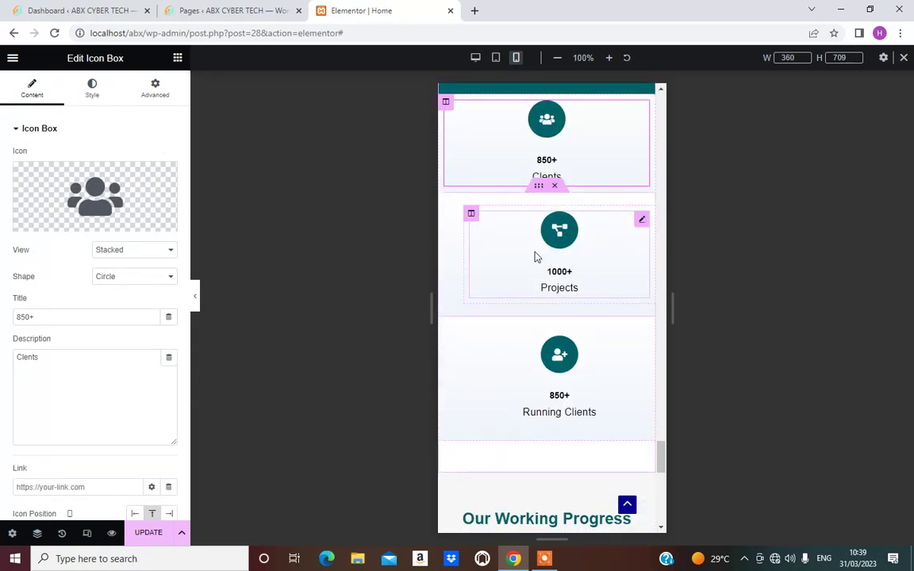
pyautogui.click(472, 213)
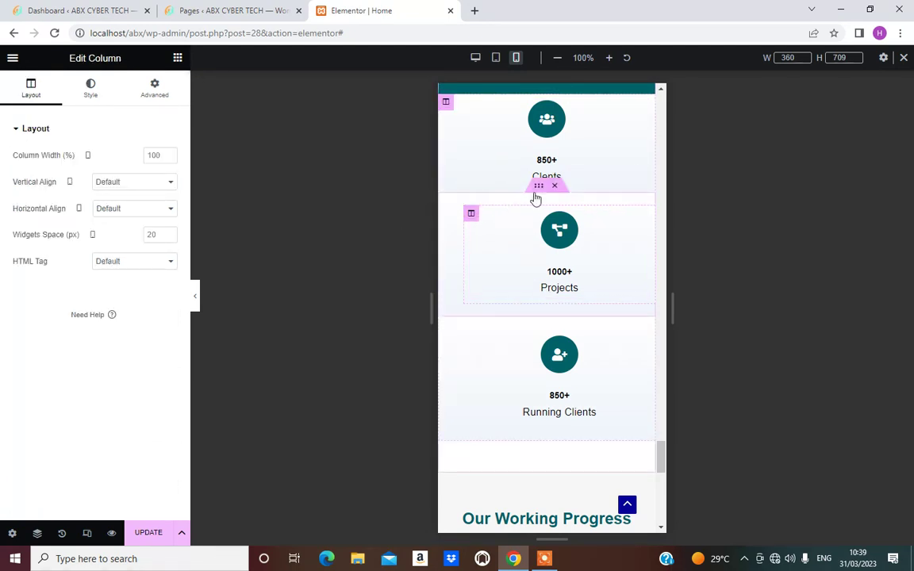
pyautogui.click(538, 188)
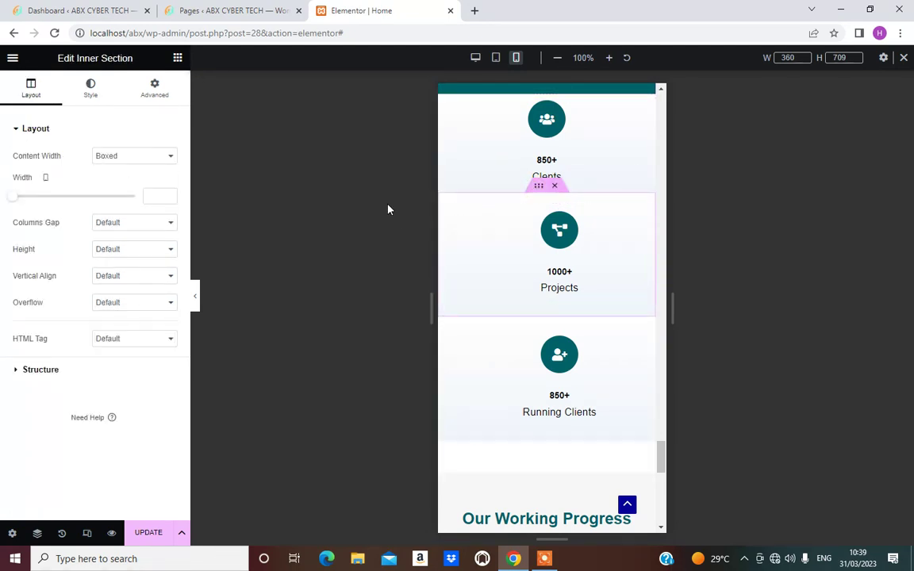
pyautogui.click(159, 102)
pyautogui.click(168, 219)
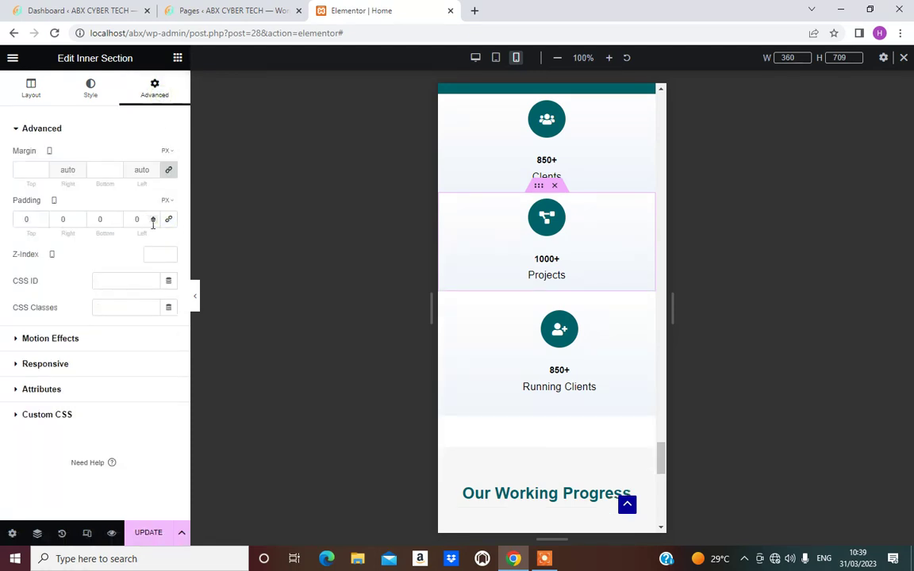
# Step: Set the mobile padding of the Running Clients counter's inner section to 0 px on all sides
pyautogui.scroll(-1, 502, 247)
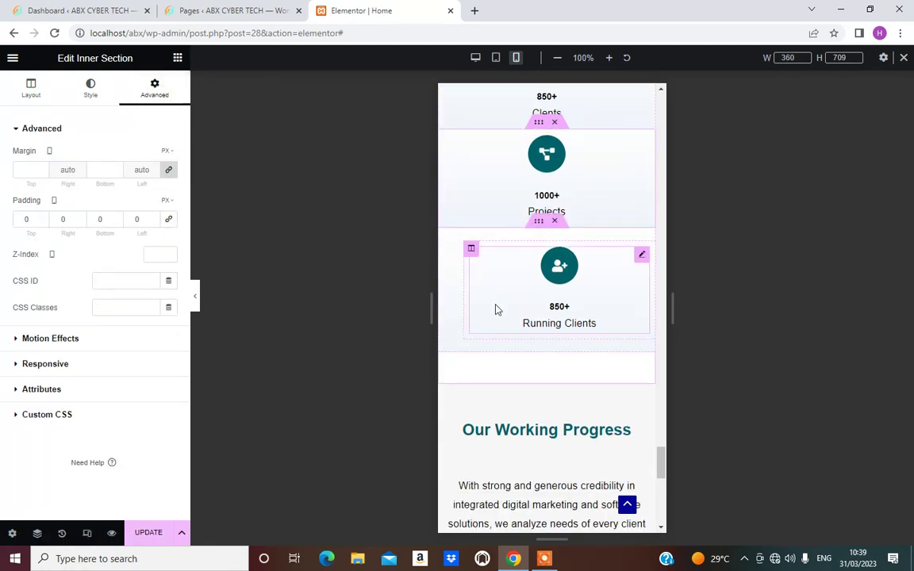
pyautogui.click(540, 222)
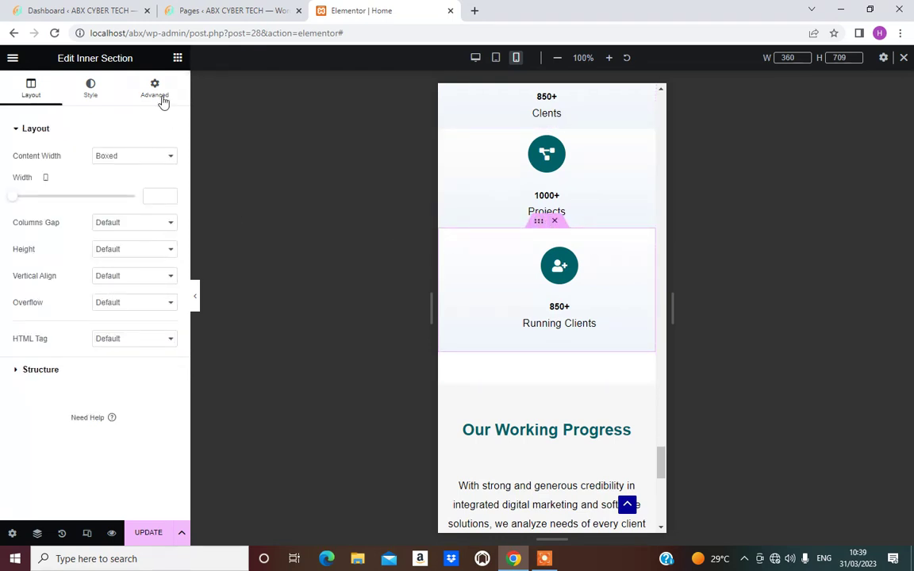
pyautogui.click(159, 94)
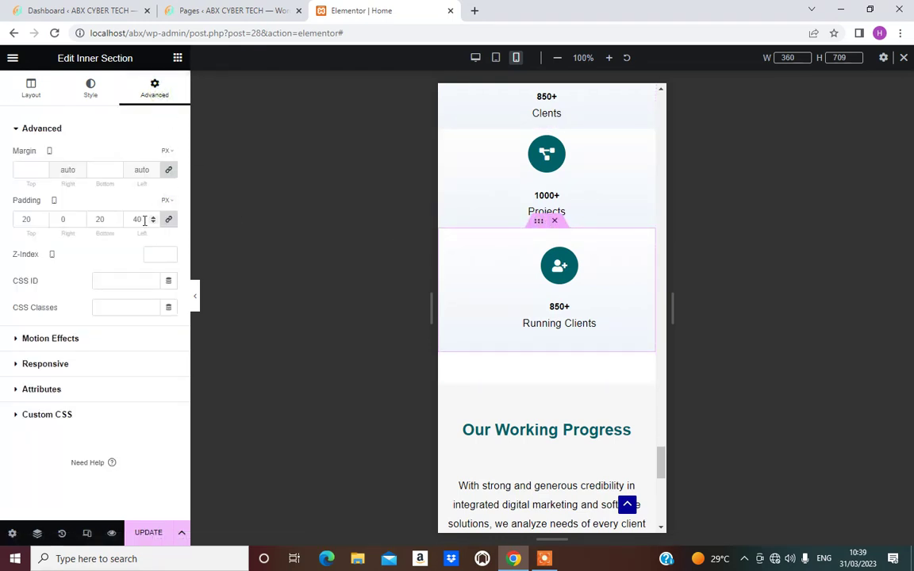
pyautogui.hotkey('ctrl', 'z')
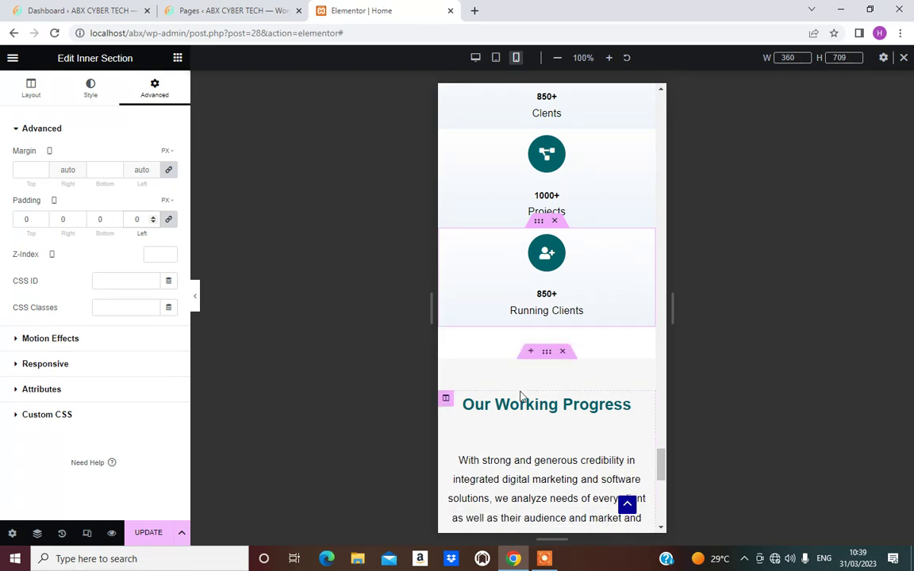
# Step: Set the mobile height of the spacer below the "News & Articles" heading to 0 px
pyautogui.scroll(-5, 524, 381)
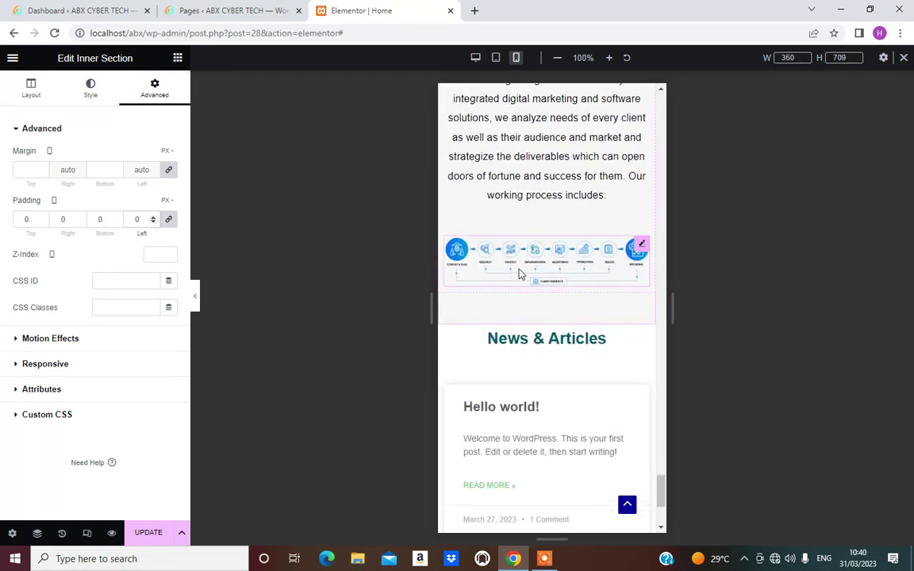
pyautogui.scroll(-1, 522, 268)
pyautogui.scroll(1, 536, 208)
pyautogui.scroll(3, 537, 209)
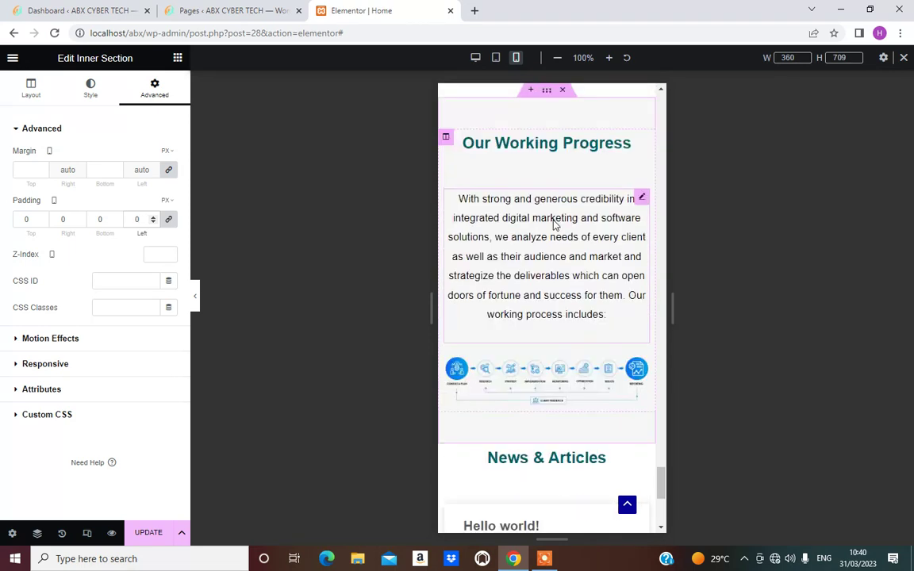
pyautogui.scroll(-3, 569, 258)
pyautogui.scroll(-2, 569, 248)
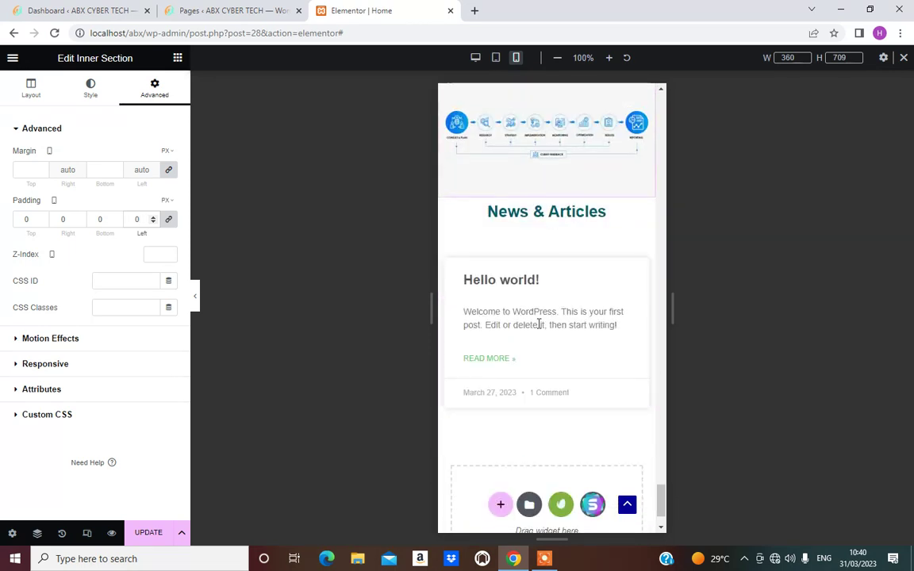
pyautogui.click(618, 239)
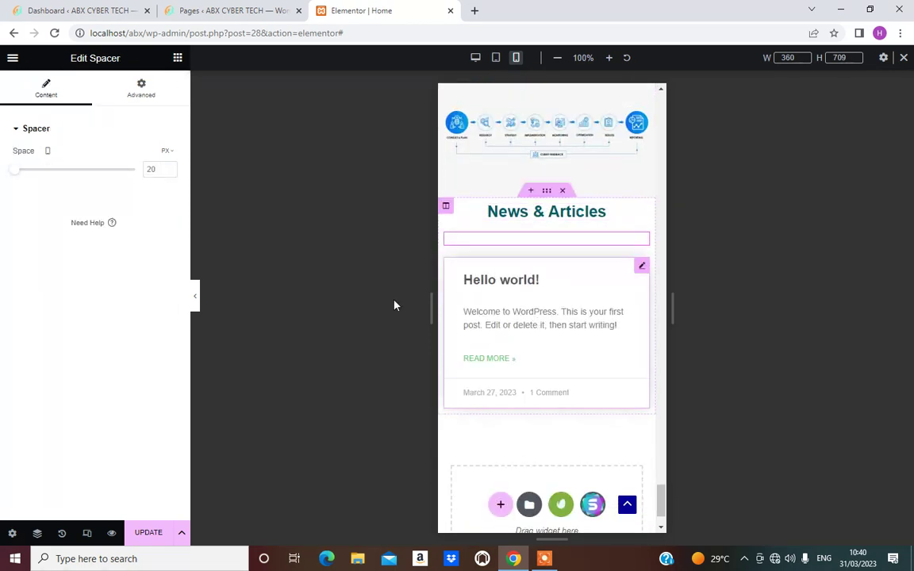
pyautogui.click(151, 170)
pyautogui.press('BackSpace')
pyautogui.scroll(-1, 510, 339)
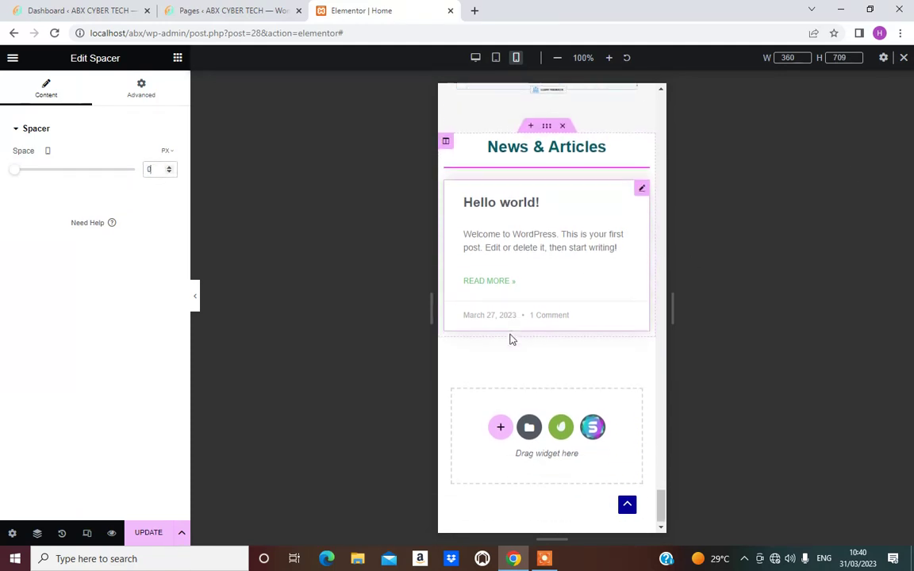
# Step: Review the whole home page in the mobile layout, from the news section back up to the hero section
pyautogui.scroll(10, 548, 372)
pyautogui.scroll(-20, 548, 371)
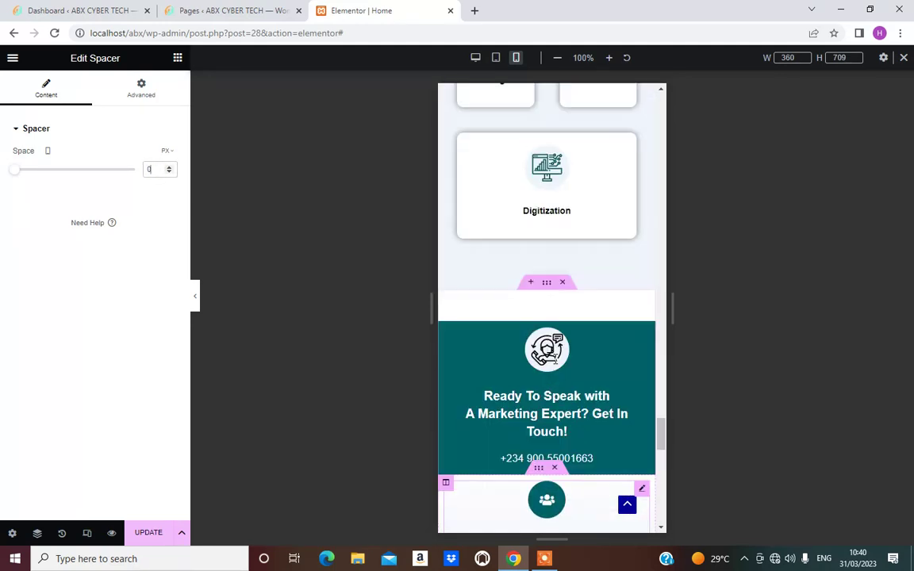
pyautogui.scroll(12, 531, 347)
pyautogui.scroll(15, 591, 336)
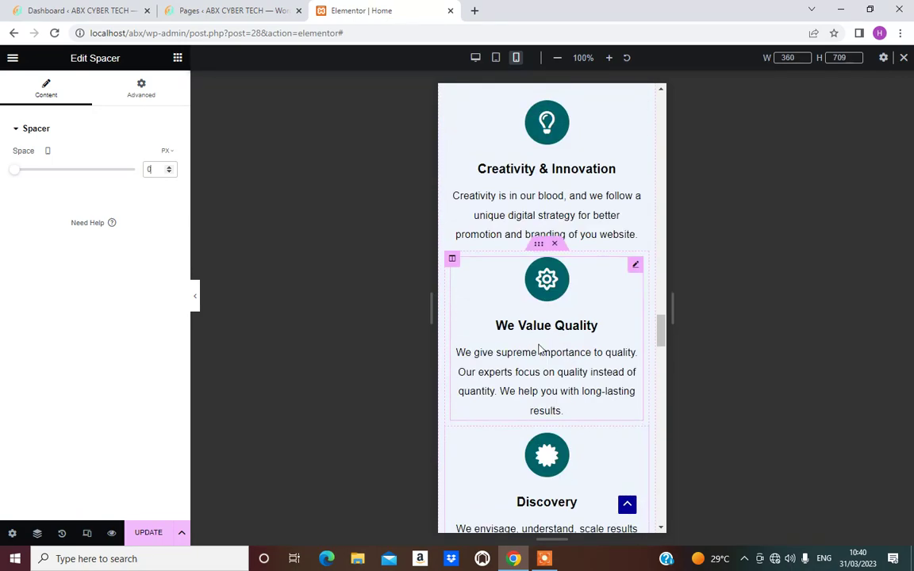
pyautogui.scroll(15, 536, 330)
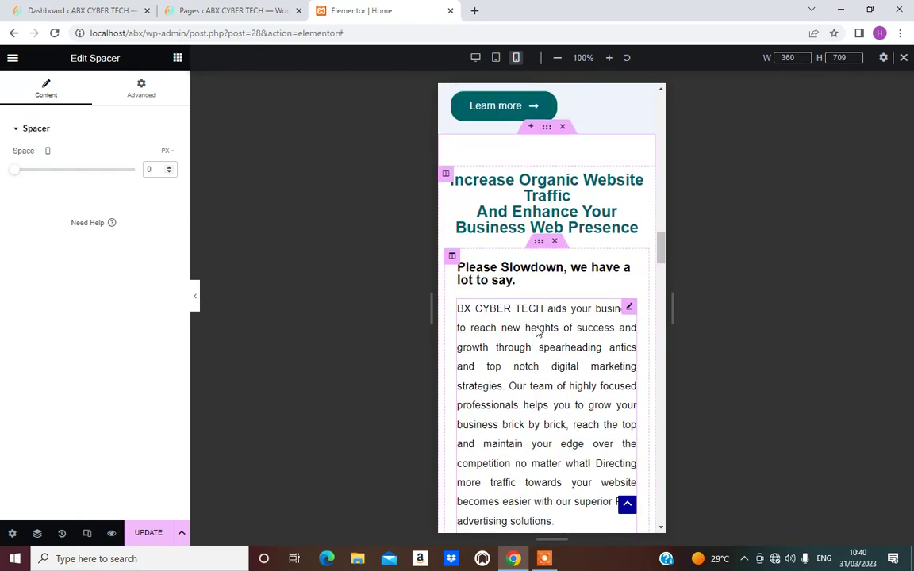
pyautogui.scroll(15, 525, 313)
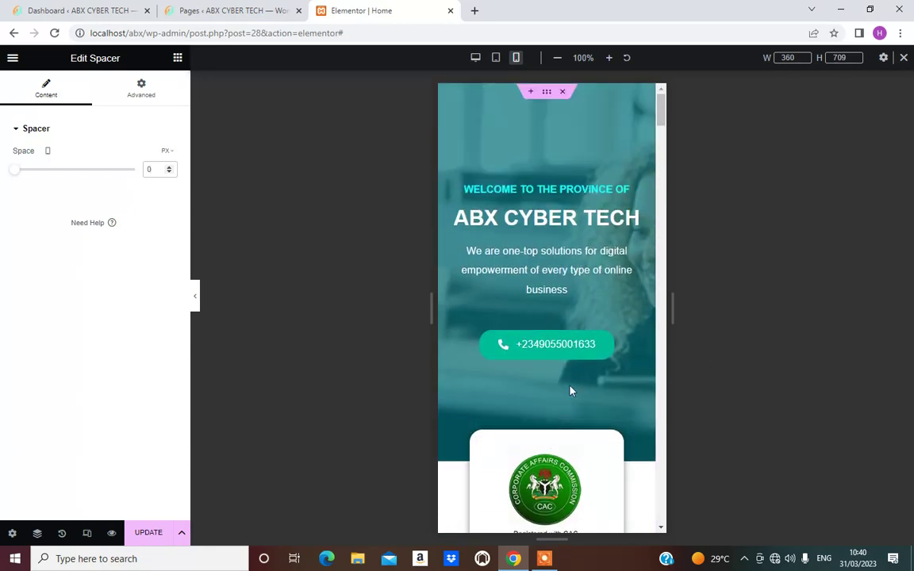
pyautogui.scroll(-8, 569, 389)
pyautogui.scroll(6, 608, 361)
pyautogui.scroll(2, 583, 337)
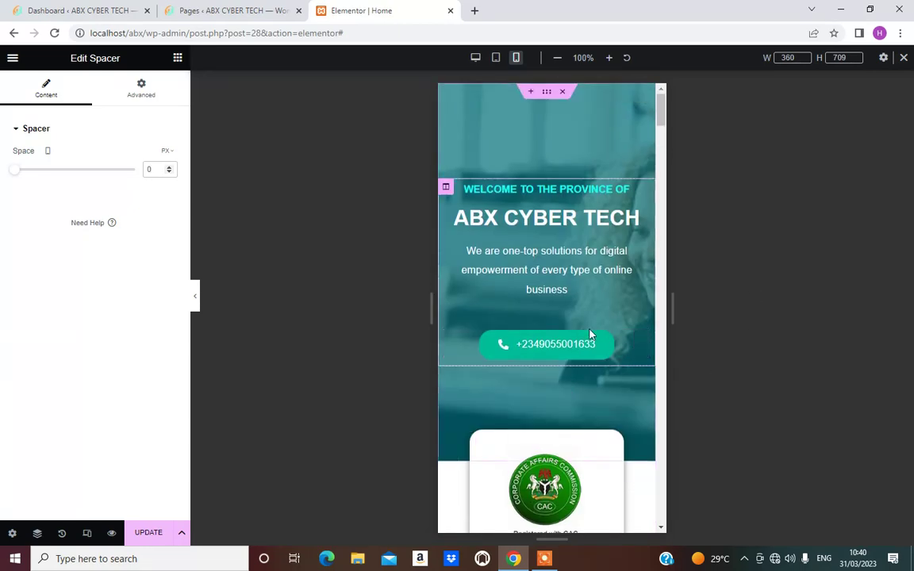
# Step: Set the hero section's mobile padding to 50 px at the top and 0 px on the other sides
pyautogui.click(549, 93)
pyautogui.click(171, 92)
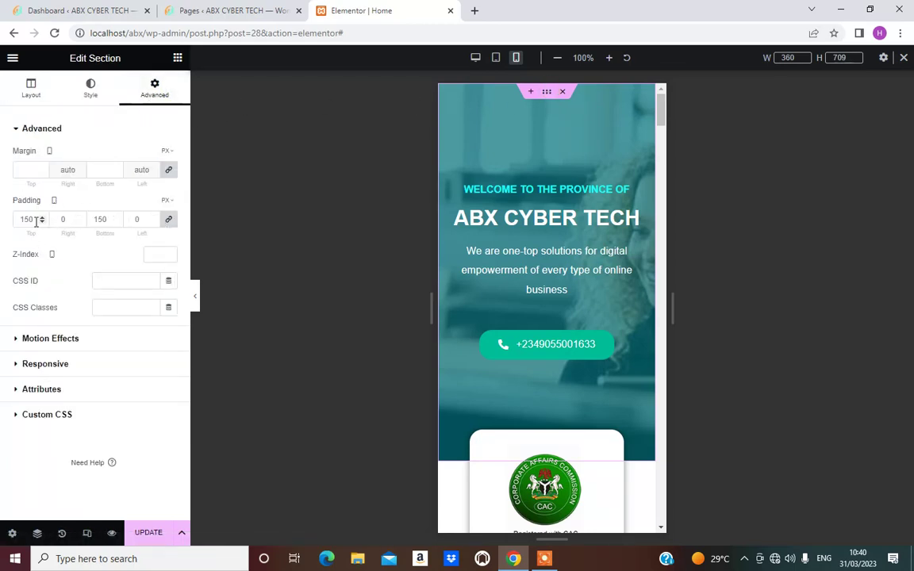
pyautogui.click(171, 219)
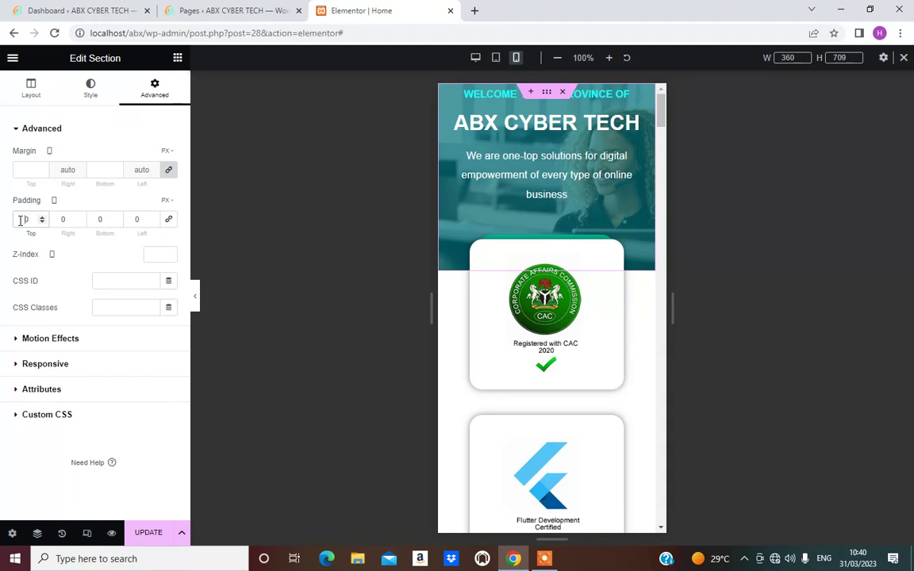
pyautogui.click(20, 220)
pyautogui.write('40')
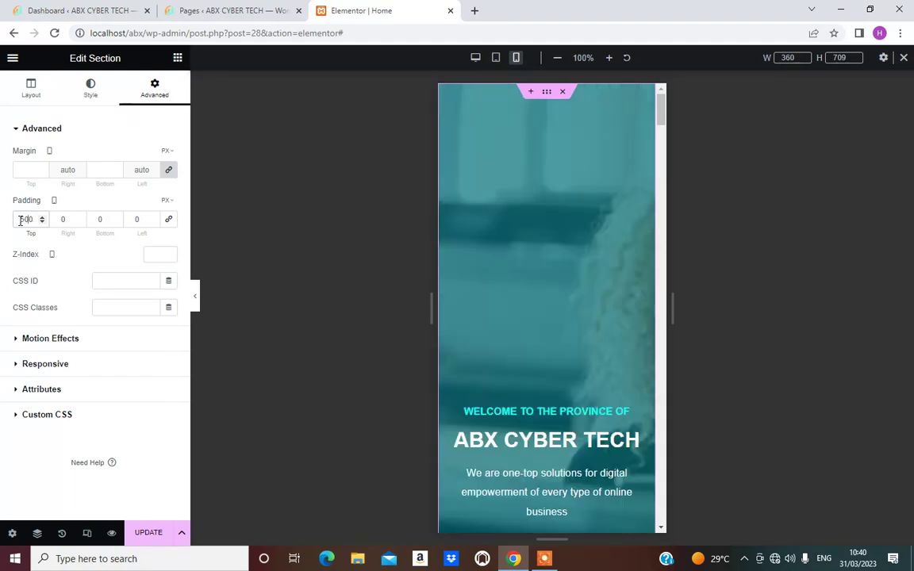
pyautogui.press('BackSpace')
pyautogui.press('BackSpace')
pyautogui.press('BackSpace')
pyautogui.write('50')
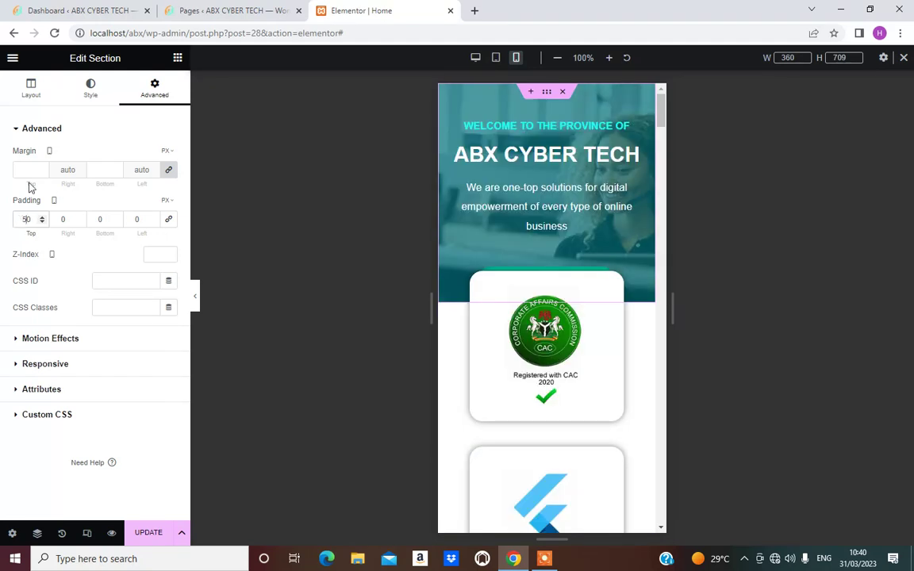
# Step: Set the hero section's mobile bottom padding to 50 px and check its spacing against the certification cards
pyautogui.click(95, 224)
pyautogui.write('5')
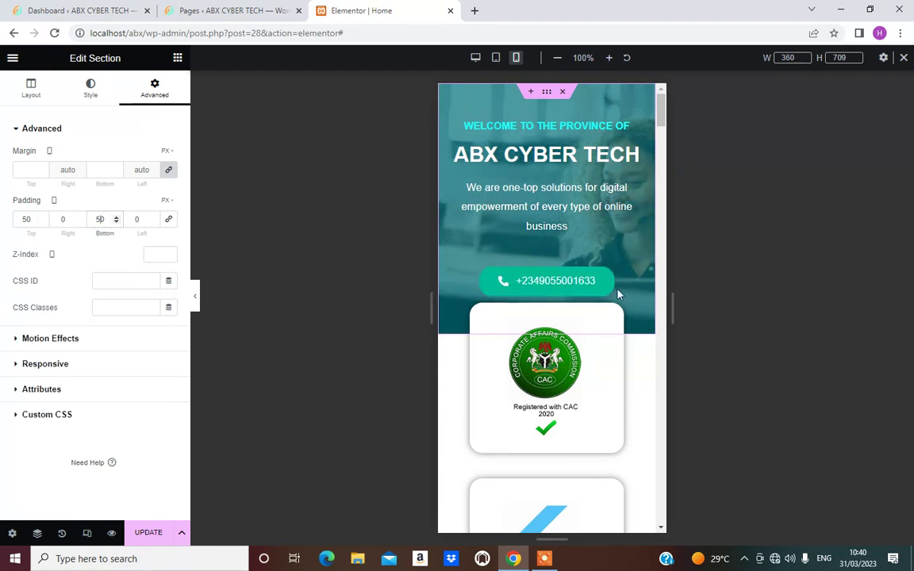
pyautogui.scroll(-2, 578, 286)
pyautogui.scroll(2, 556, 285)
pyautogui.scroll(-3, 572, 342)
pyautogui.scroll(2, 525, 288)
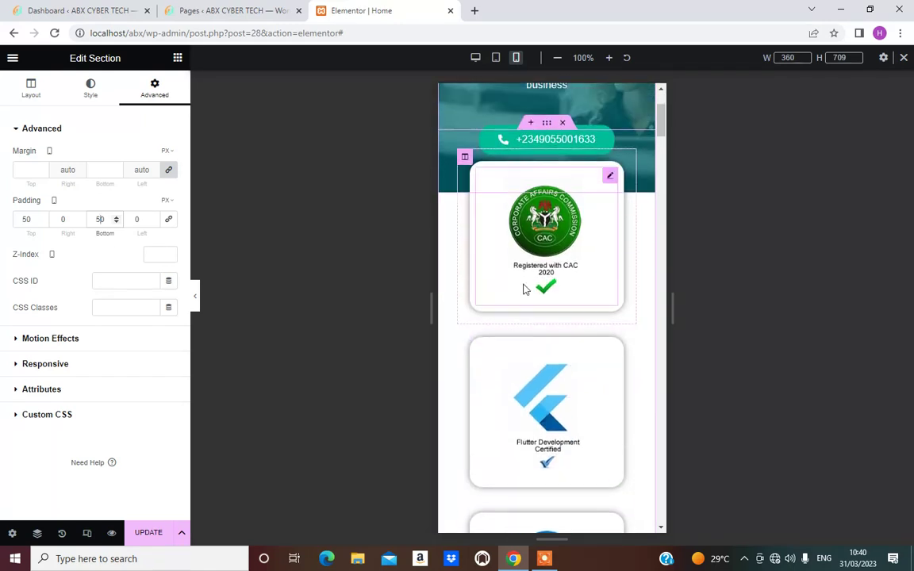
pyautogui.scroll(1, 530, 283)
pyautogui.scroll(-2, 535, 302)
pyautogui.scroll(3, 540, 326)
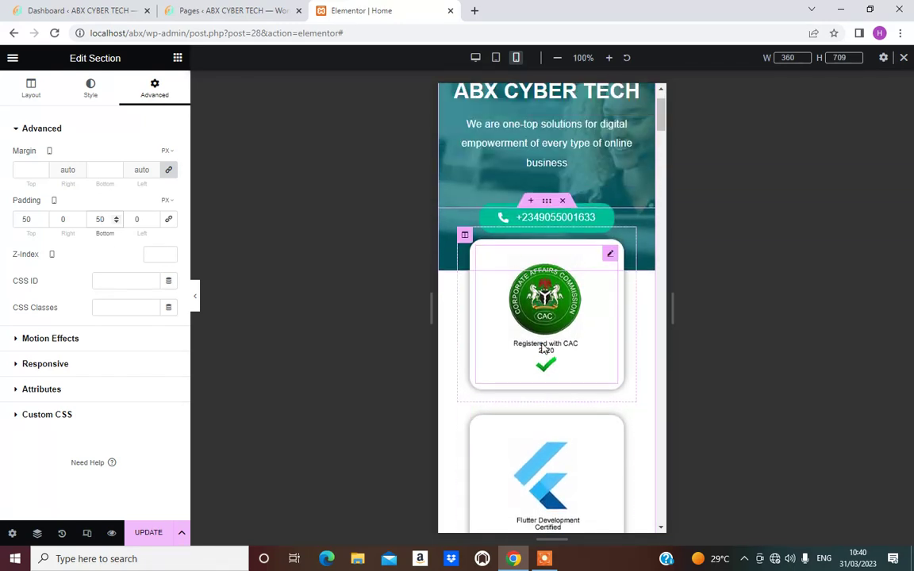
# Step: Review the mobile layout from the certification cards down to the customer testimonials and save the page changes
pyautogui.scroll(-10, 542, 347)
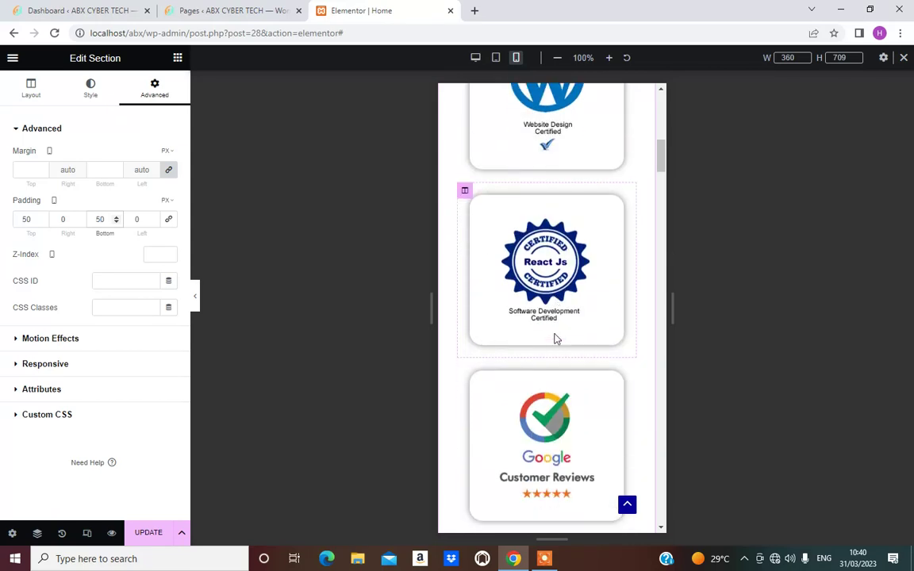
pyautogui.scroll(-15, 556, 339)
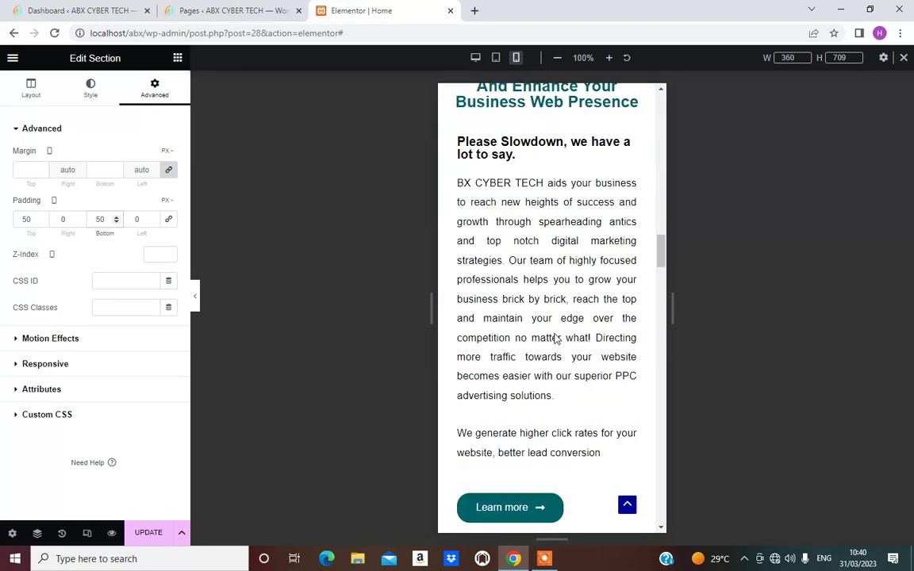
pyautogui.scroll(5, 556, 339)
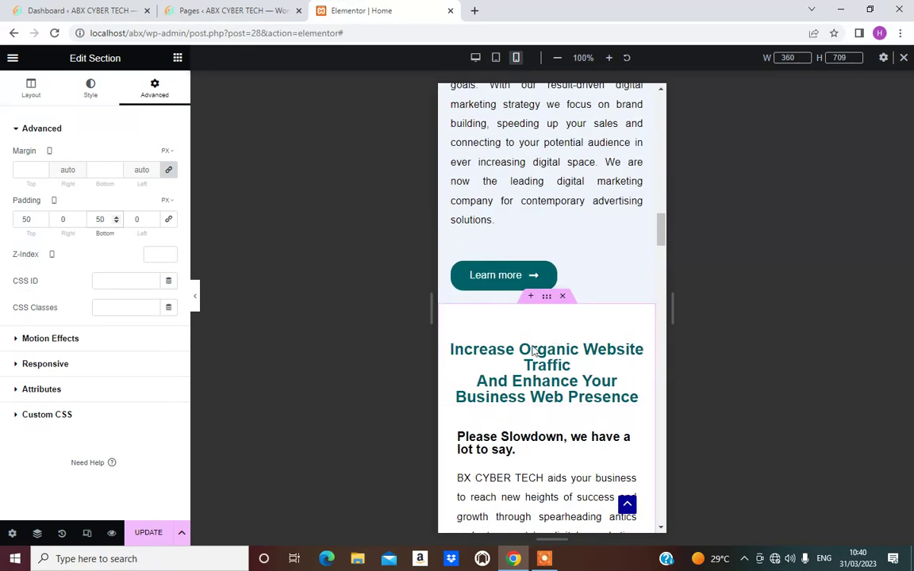
pyautogui.scroll(6, 569, 384)
pyautogui.scroll(-8, 569, 380)
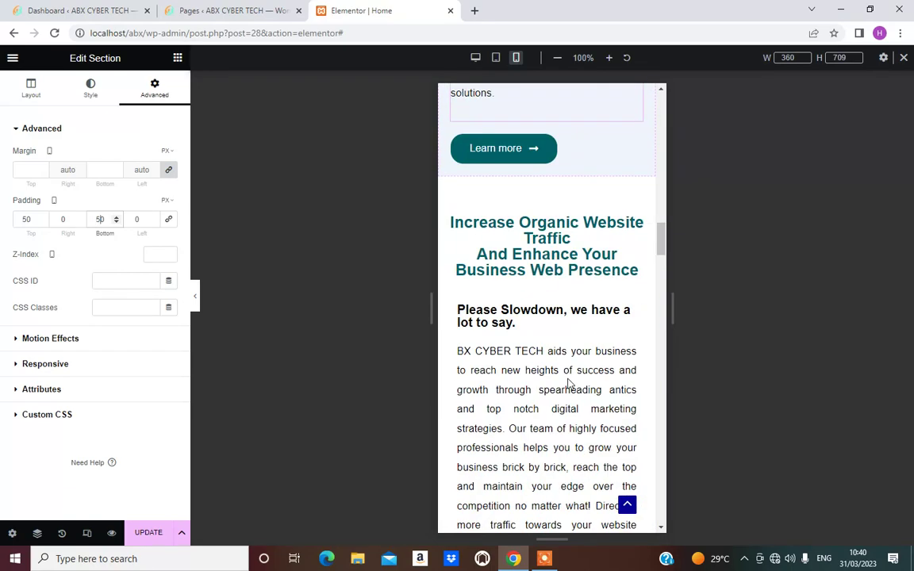
pyautogui.scroll(-8, 581, 335)
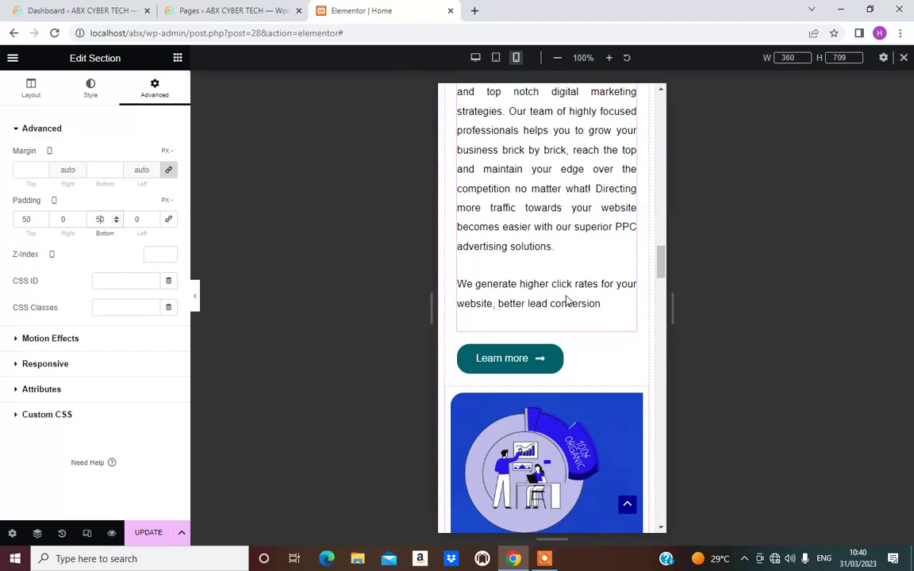
pyautogui.scroll(-15, 568, 340)
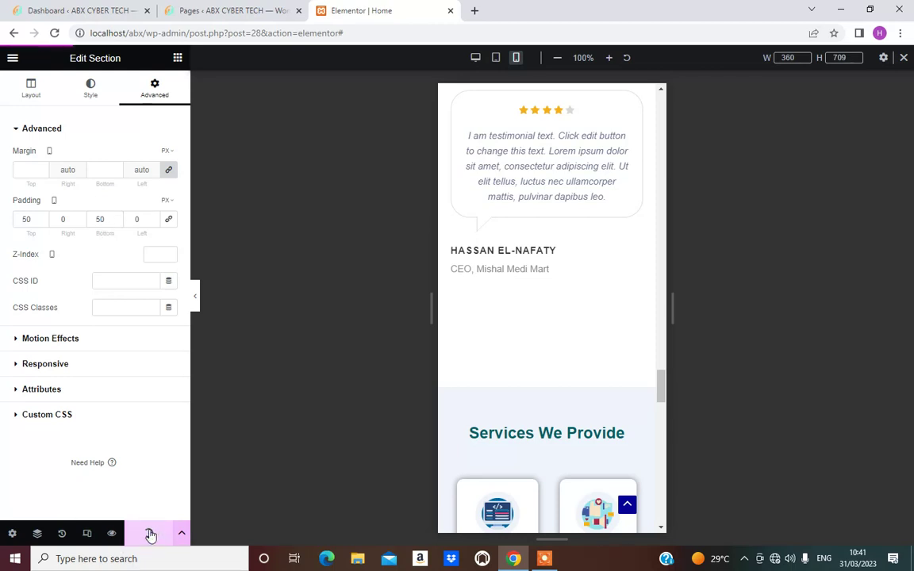
pyautogui.click(151, 536)
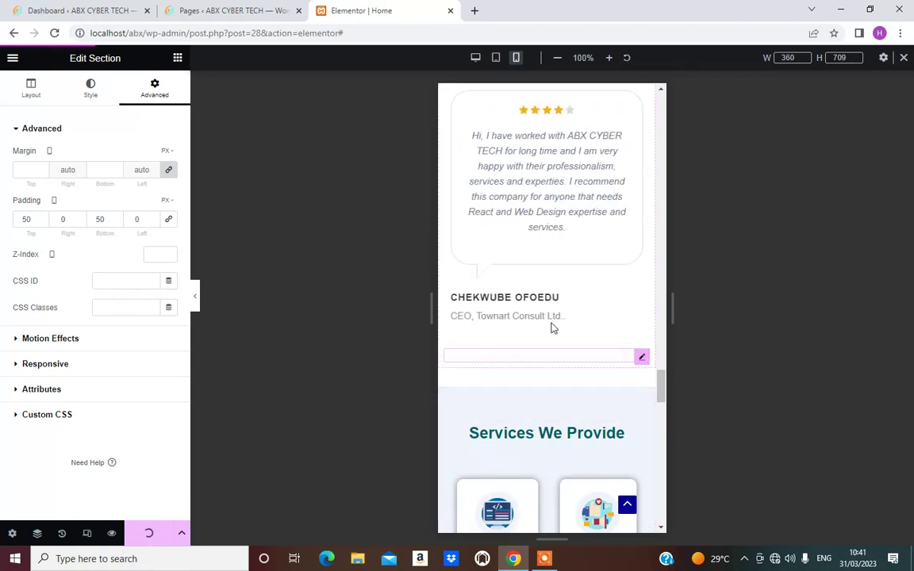
# Step: Set the mobile height of the spacer below the customer testimonials to 0 px
pyautogui.scroll(-3, 553, 328)
pyautogui.scroll(6, 536, 332)
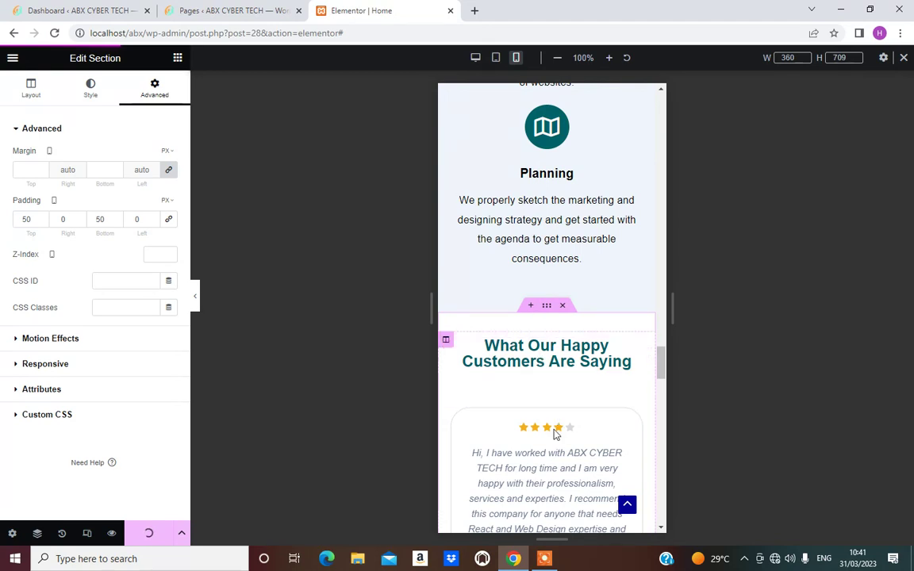
pyautogui.scroll(-2, 554, 373)
pyautogui.scroll(-3, 531, 380)
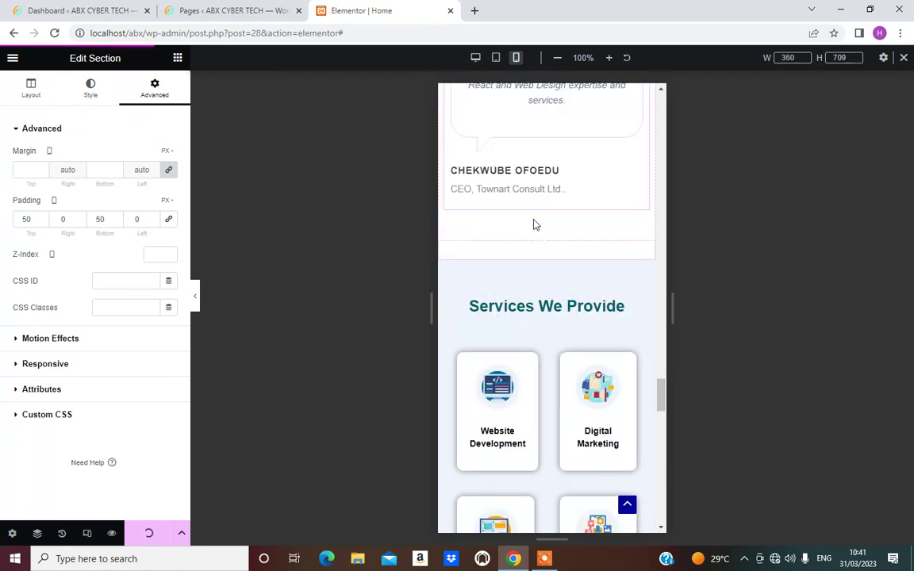
pyautogui.click(610, 230)
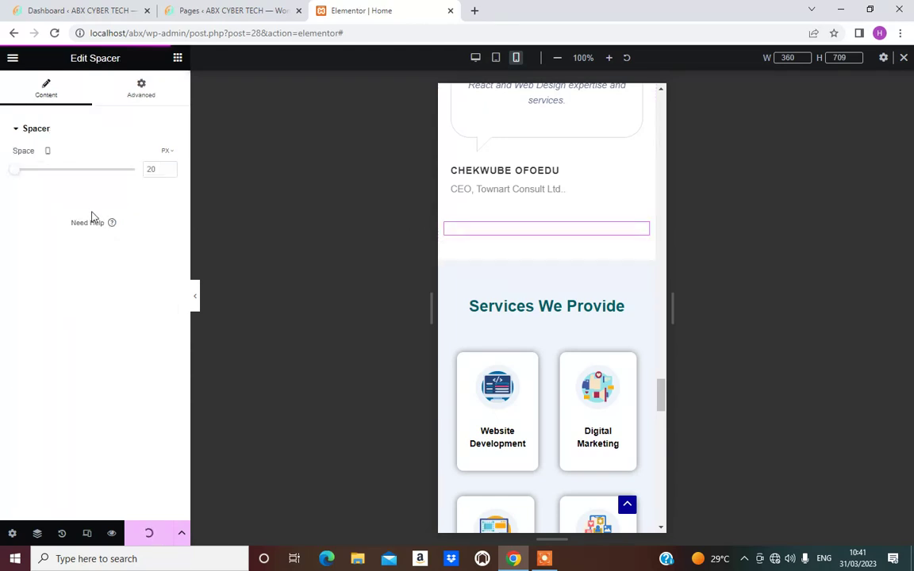
pyautogui.write('0')
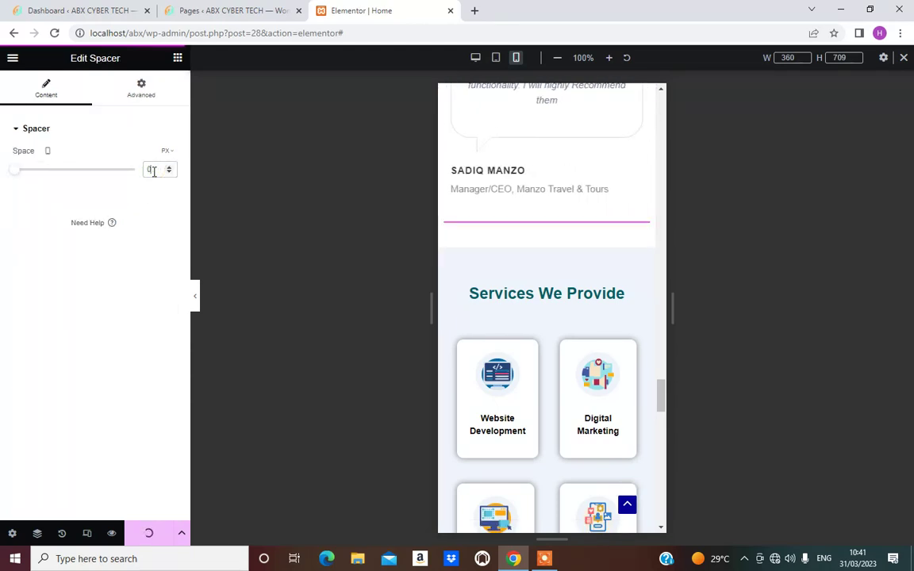
# Step: Review the home page in the tablet layout up to the hero section and in the desktop layout down to News & Articles
pyautogui.scroll(5, 549, 210)
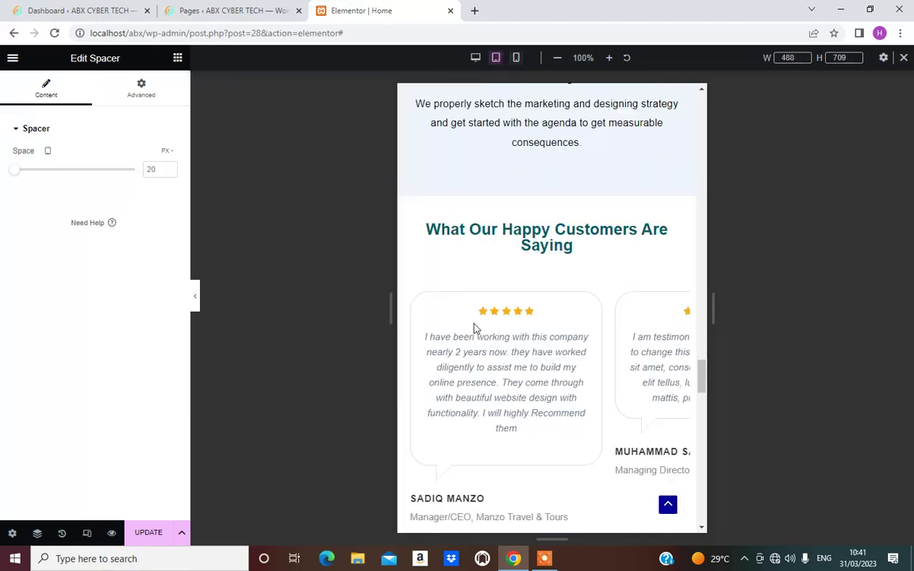
pyautogui.scroll(15, 524, 328)
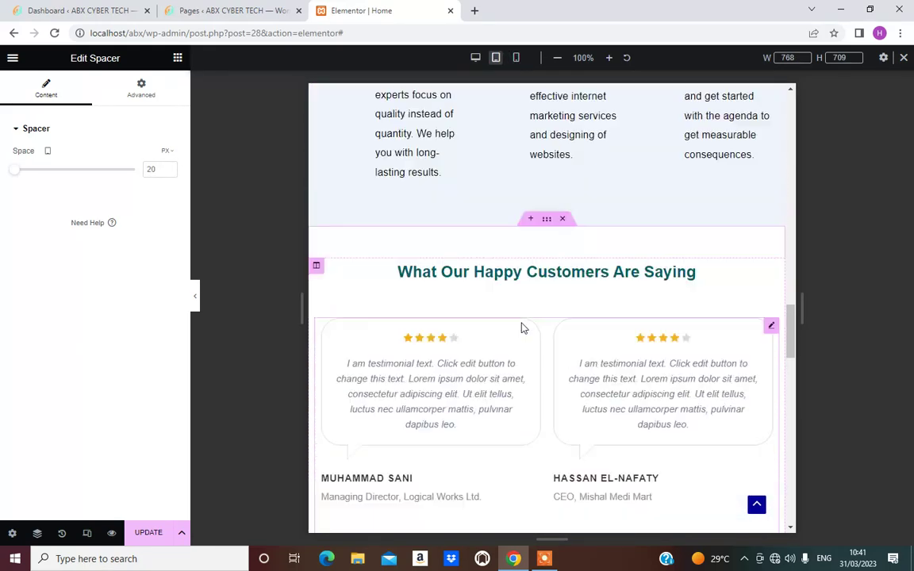
pyautogui.scroll(10, 522, 322)
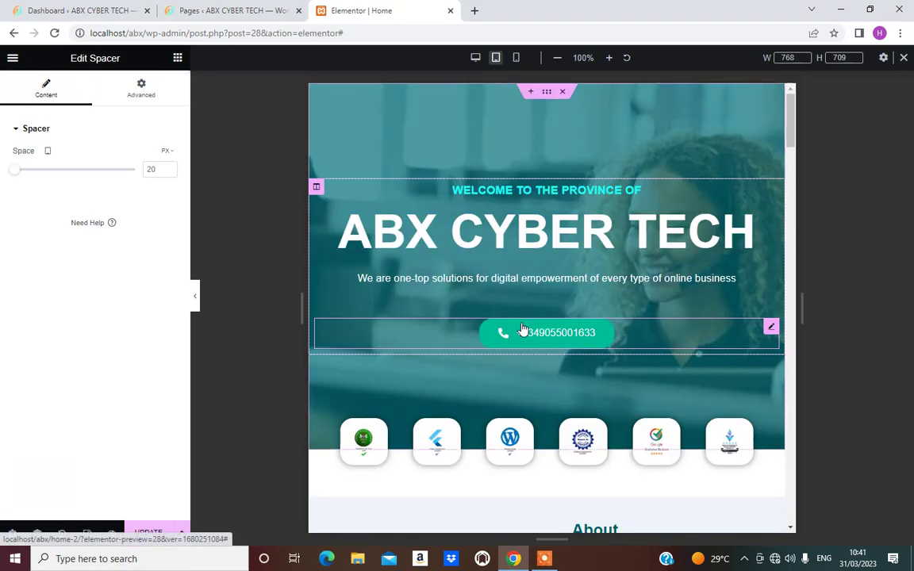
pyautogui.click(479, 60)
pyautogui.scroll(-20, 556, 310)
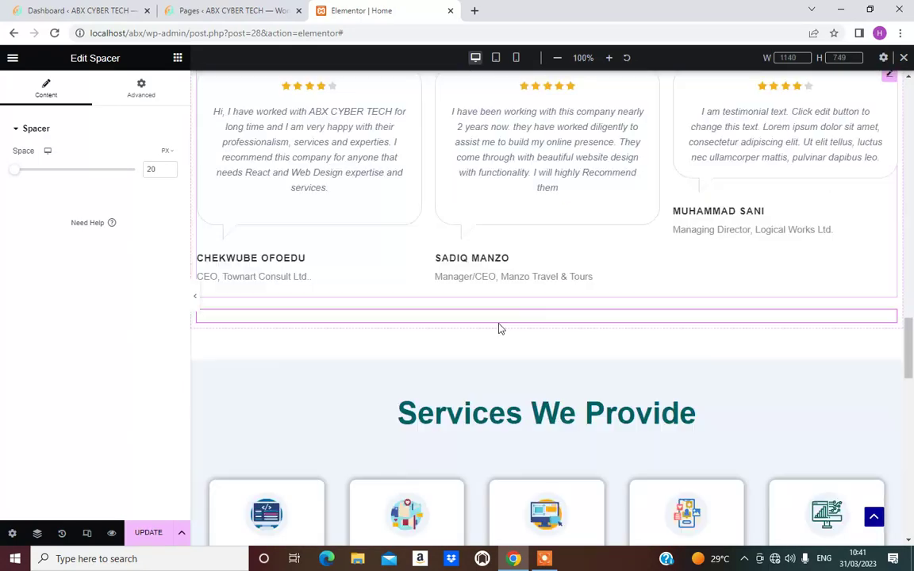
pyautogui.scroll(-15, 500, 328)
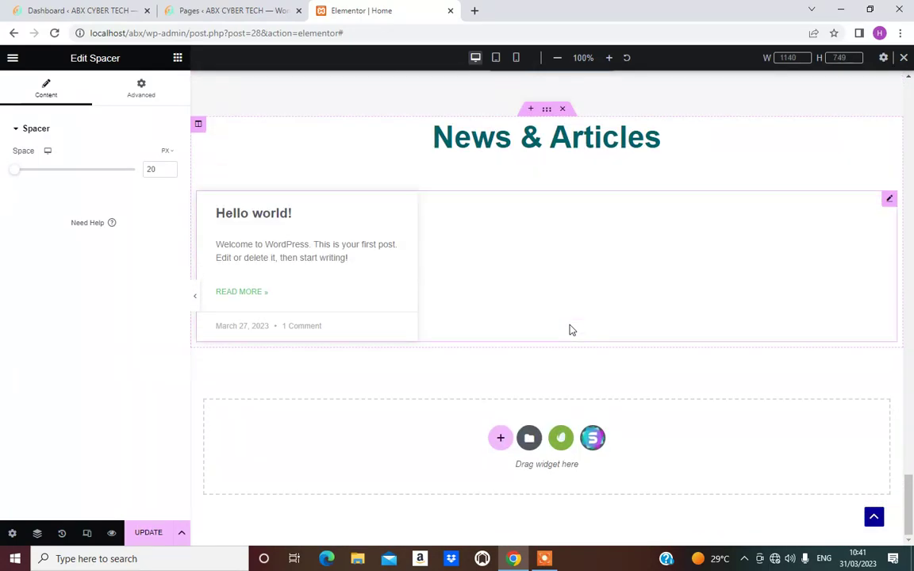